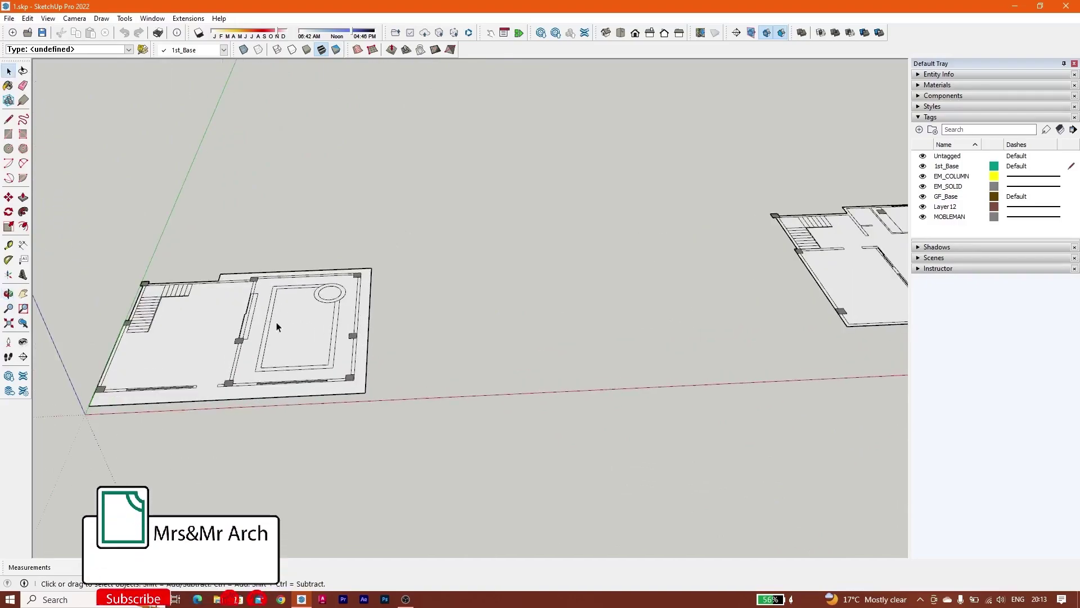
# Examine the ground floor and first floor plans laid out side by side in the model
pyautogui.scroll(-5, 277, 318)
pyautogui.click(435, 298)
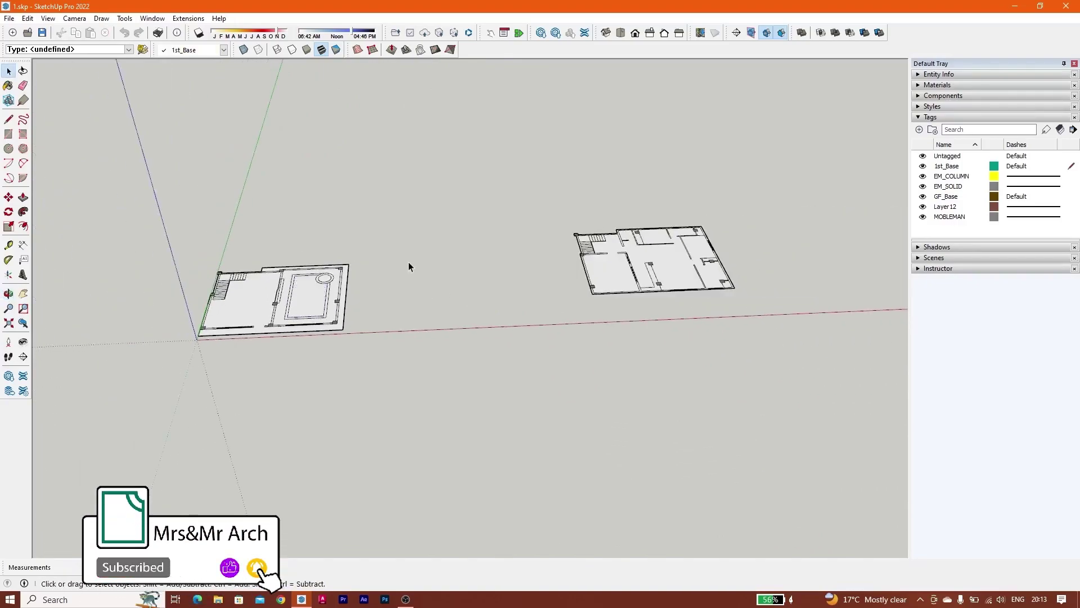
pyautogui.moveTo(602, 283); pyautogui.dragTo(572, 219, button='middle')
pyautogui.scroll(2, 302, 257)
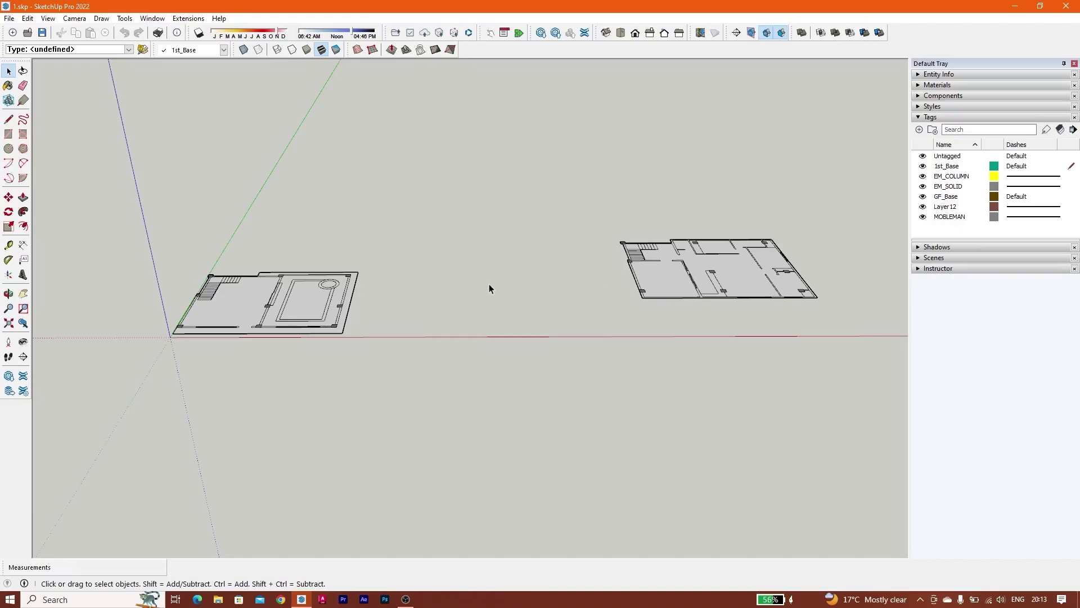
pyautogui.scroll(-3, 421, 259)
pyautogui.scroll(5, 540, 256)
pyautogui.scroll(-3, 539, 260)
pyautogui.scroll(4, 283, 291)
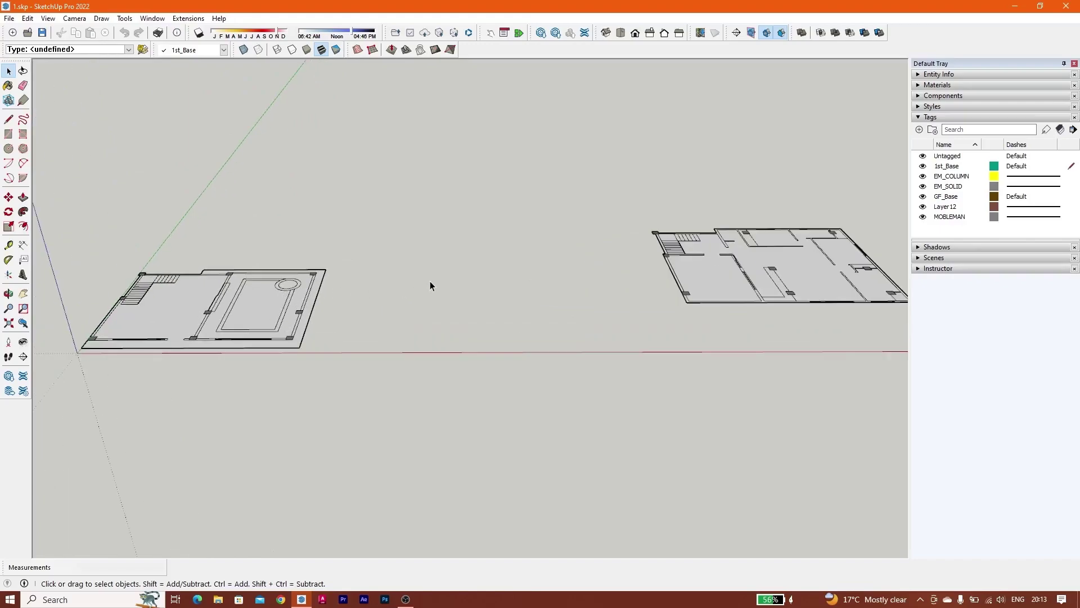
pyautogui.scroll(-3, 422, 253)
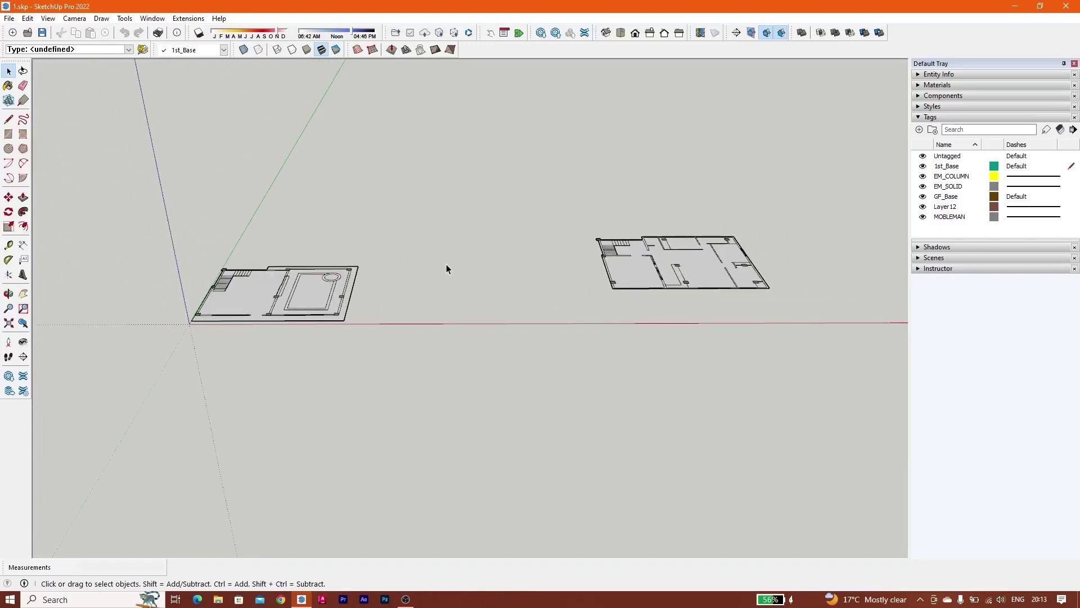
pyautogui.moveTo(424, 258); pyautogui.dragTo(703, 366, button='middle')
pyautogui.scroll(2, 702, 367)
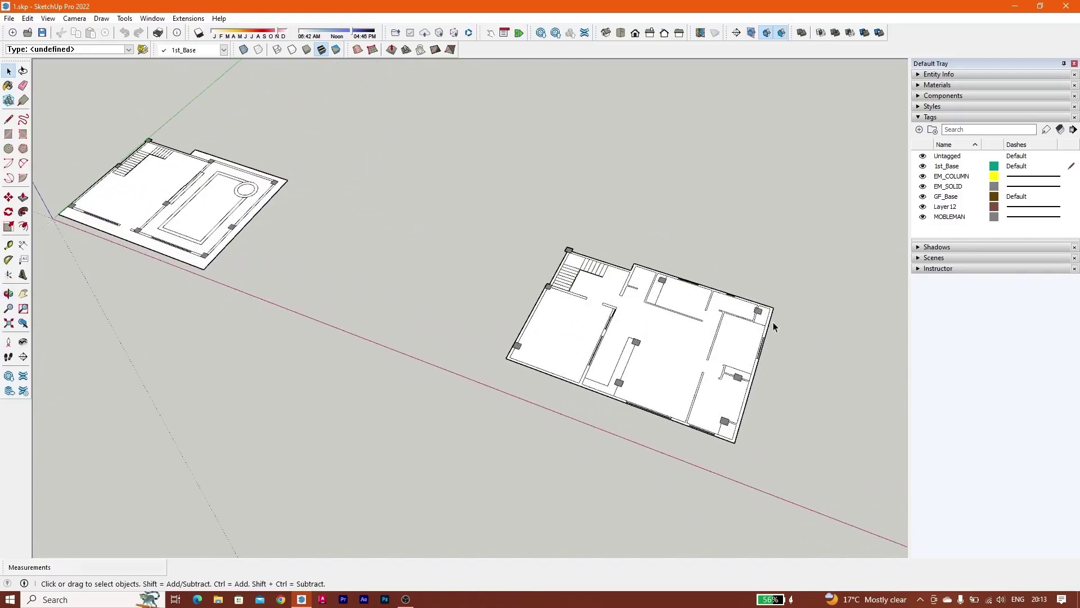
pyautogui.scroll(-2, 469, 355)
pyautogui.moveTo(469, 355); pyautogui.dragTo(718, 242, button='middle')
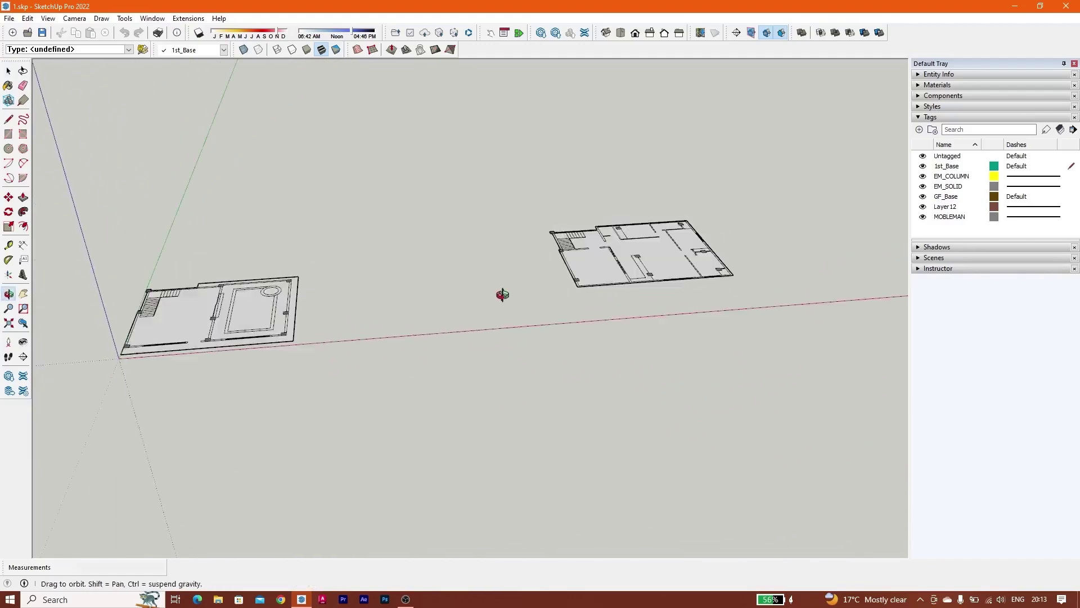
pyautogui.moveTo(346, 264); pyautogui.dragTo(366, 275, button='middle')
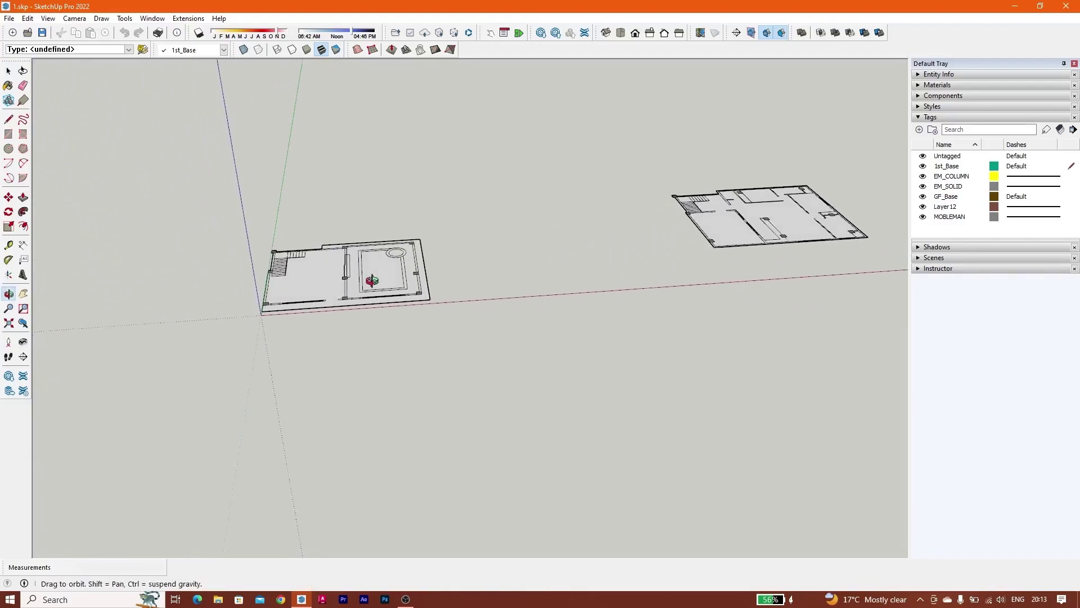
pyautogui.scroll(3, 366, 275)
pyautogui.scroll(-3, 381, 249)
pyautogui.scroll(3, 701, 243)
pyautogui.scroll(-3, 735, 199)
pyautogui.scroll(6, 289, 265)
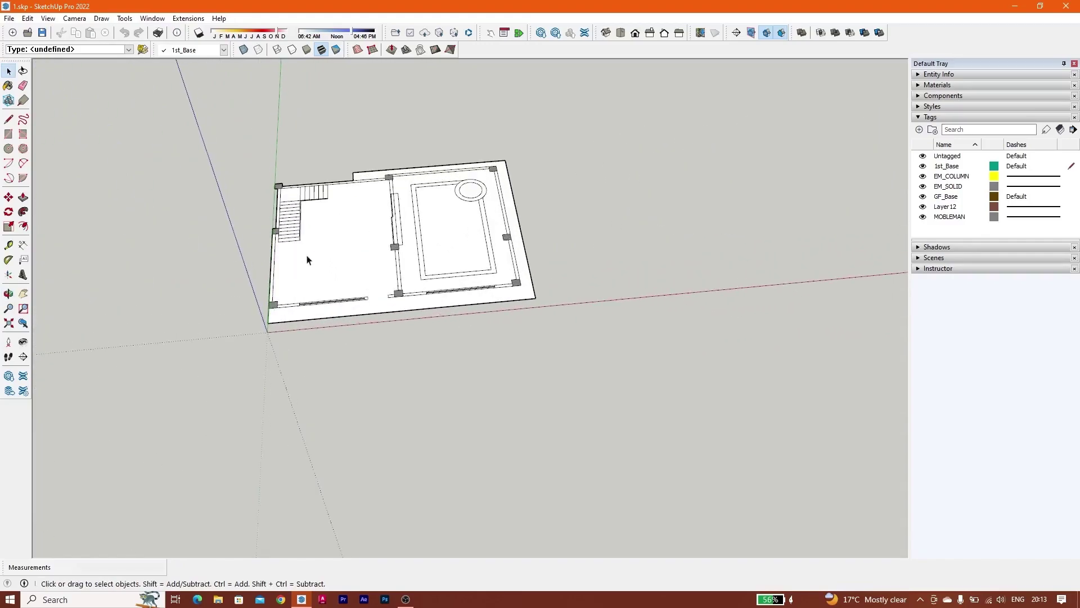
# Inspect the ground floor plan's faces, checking the room floor around the pool and the round pool face
pyautogui.moveTo(328, 241); pyautogui.dragTo(533, 265, button='middle')
pyautogui.scroll(-3, 514, 271)
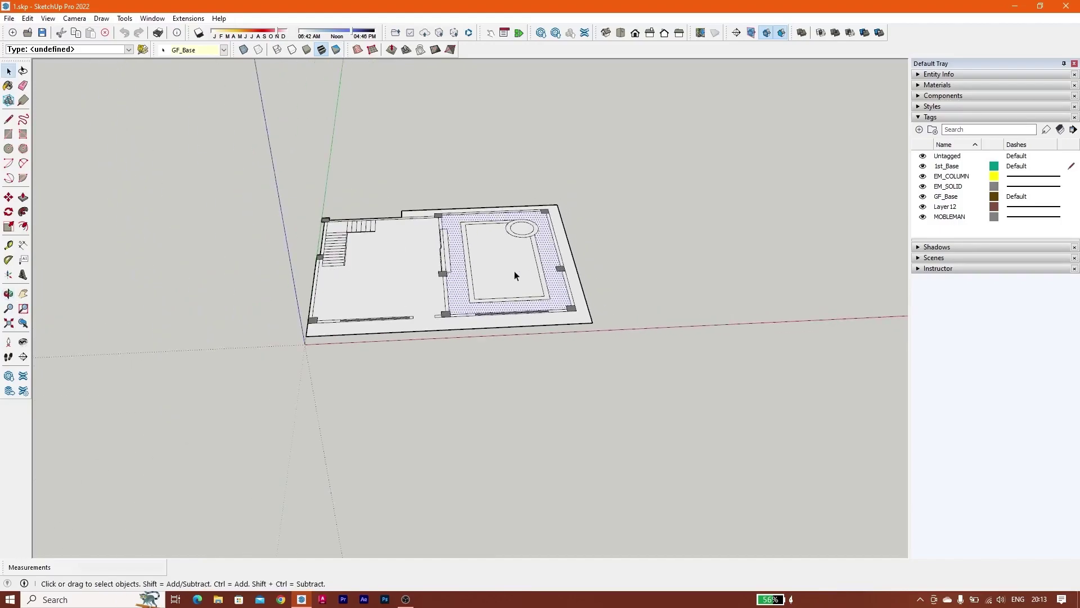
pyautogui.scroll(-3, 411, 257)
pyautogui.keyDown('shift'); pyautogui.moveTo(442, 242); pyautogui.dragTo(362, 253, button='middle'); pyautogui.keyUp('shift')
pyautogui.scroll(3, 360, 253)
pyautogui.scroll(1, 338, 257)
pyautogui.keyDown('shift'); pyautogui.moveTo(197, 324); pyautogui.dragTo(299, 270, button='middle'); pyautogui.keyUp('shift')
pyautogui.scroll(2, 264, 281)
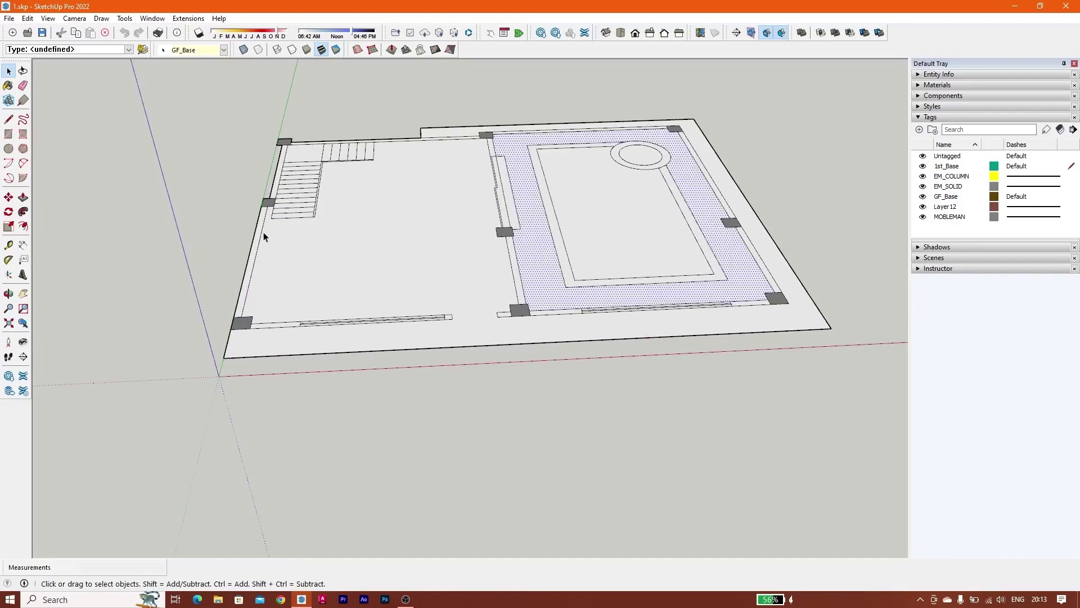
pyautogui.moveTo(579, 224); pyautogui.dragTo(542, 229, button='middle')
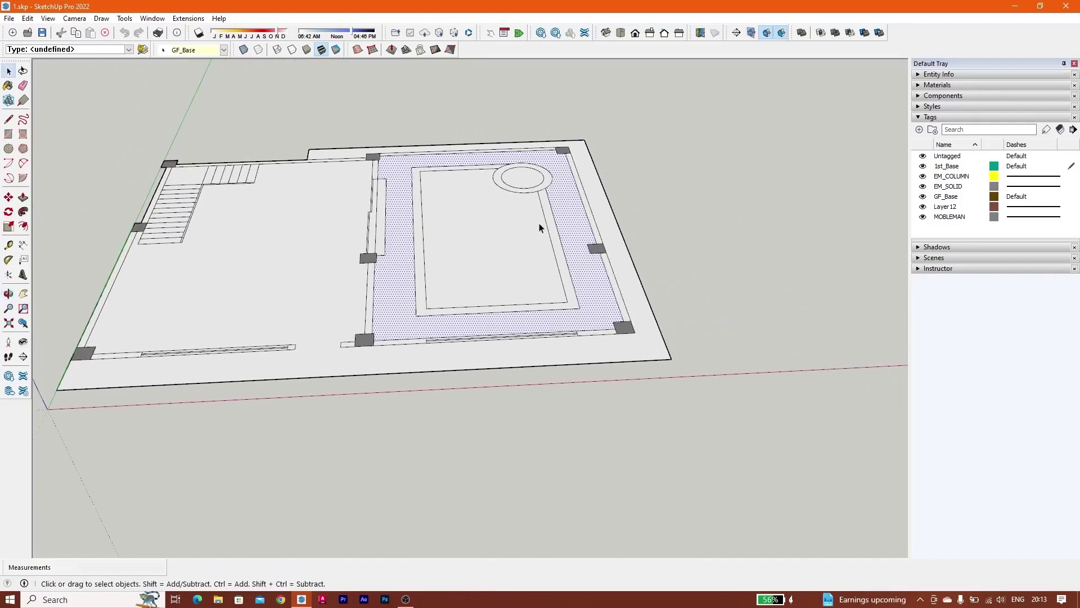
pyautogui.scroll(2, 542, 229)
pyautogui.click(438, 243)
pyautogui.click(512, 171)
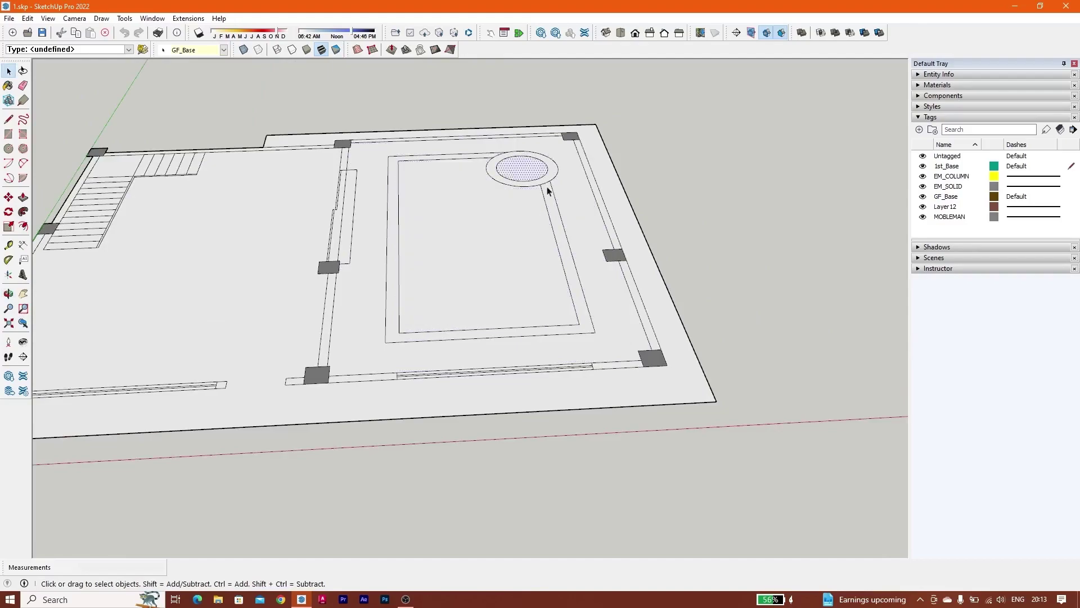
# Select all edges and faces of the ground floor plan and make them a group
pyautogui.scroll(-5, 473, 224)
pyautogui.keyDown('shift'); pyautogui.moveTo(554, 238); pyautogui.dragTo(114, 242, button='middle'); pyautogui.keyUp('shift')
pyautogui.keyDown('shift'); pyautogui.moveTo(338, 194); pyautogui.dragTo(559, 172, button='middle'); pyautogui.keyUp('shift')
pyautogui.keyDown('shift'); pyautogui.moveTo(427, 210); pyautogui.dragTo(594, 188, button='middle'); pyautogui.keyUp('shift')
pyautogui.scroll(1, 450, 232)
pyautogui.click(573, 230)
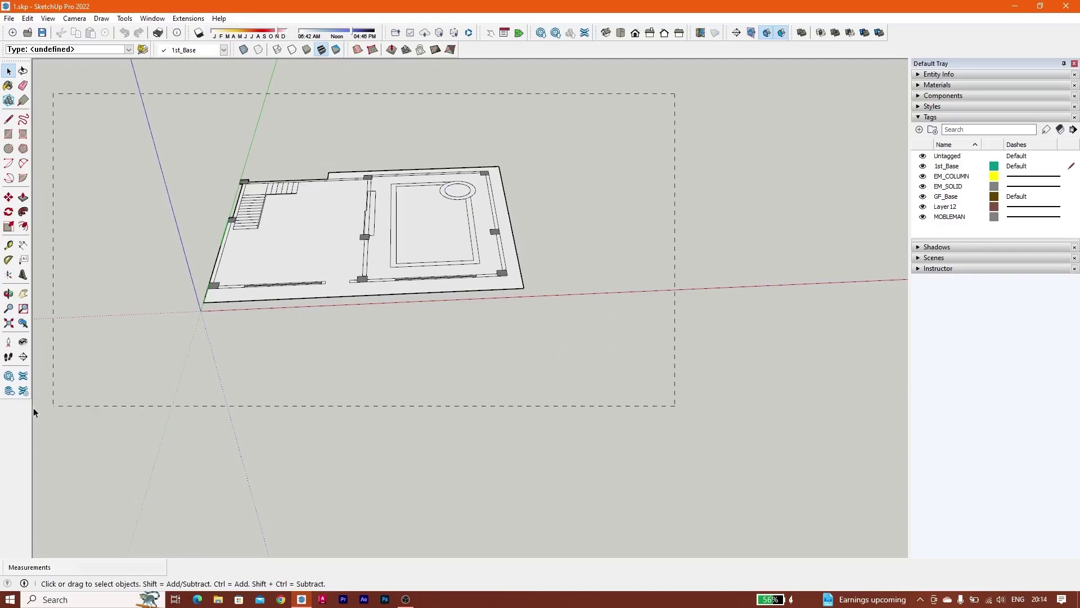
pyautogui.moveTo(35, 413); pyautogui.dragTo(35, 412)
pyautogui.moveTo(544, 201); pyautogui.dragTo(542, 164, button='middle')
pyautogui.scroll(2, 543, 162)
pyautogui.scroll(-2, 639, 154)
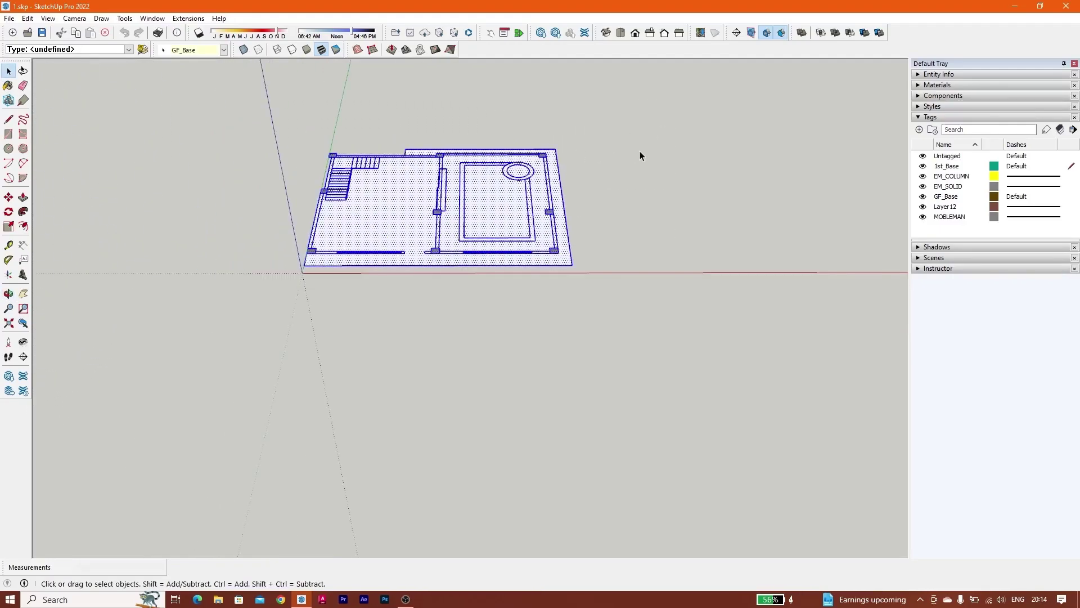
pyautogui.scroll(2, 450, 185)
pyautogui.rightClick(401, 204)
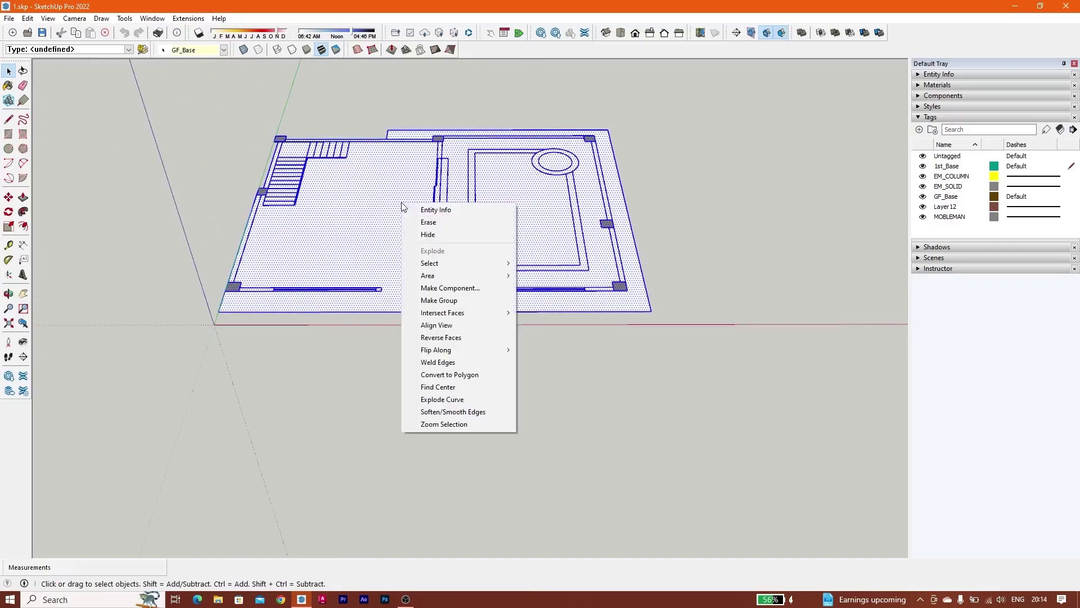
pyautogui.click(438, 300)
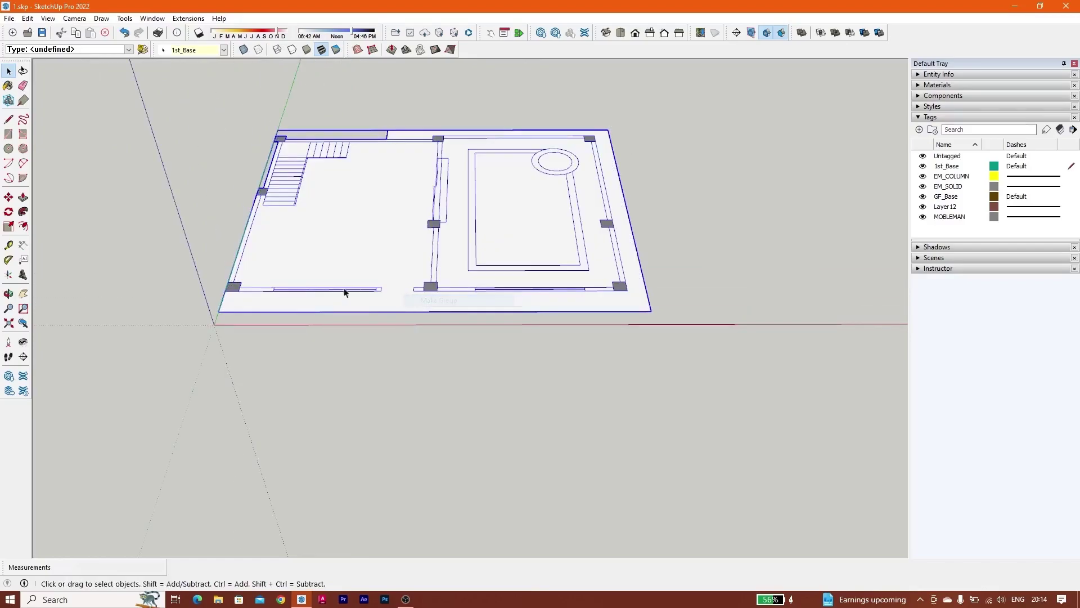
# Select the entire first floor plan and make it a separate group
pyautogui.scroll(-3, 273, 236)
pyautogui.scroll(-2, 194, 285)
pyautogui.scroll(2, 692, 207)
pyautogui.moveTo(666, 172); pyautogui.dragTo(351, 345)
pyautogui.scroll(3, 468, 294)
pyautogui.rightClick(591, 229)
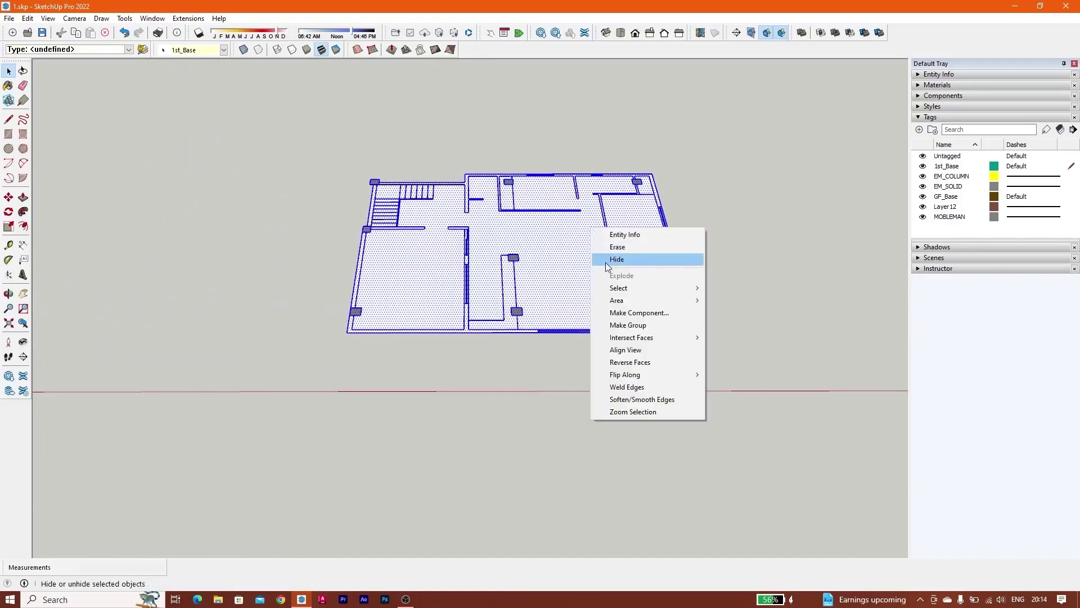
pyautogui.click(610, 325)
# Check the two floor plan groups by selecting the ground floor group and viewing both plans up close
pyautogui.scroll(-4, 563, 185)
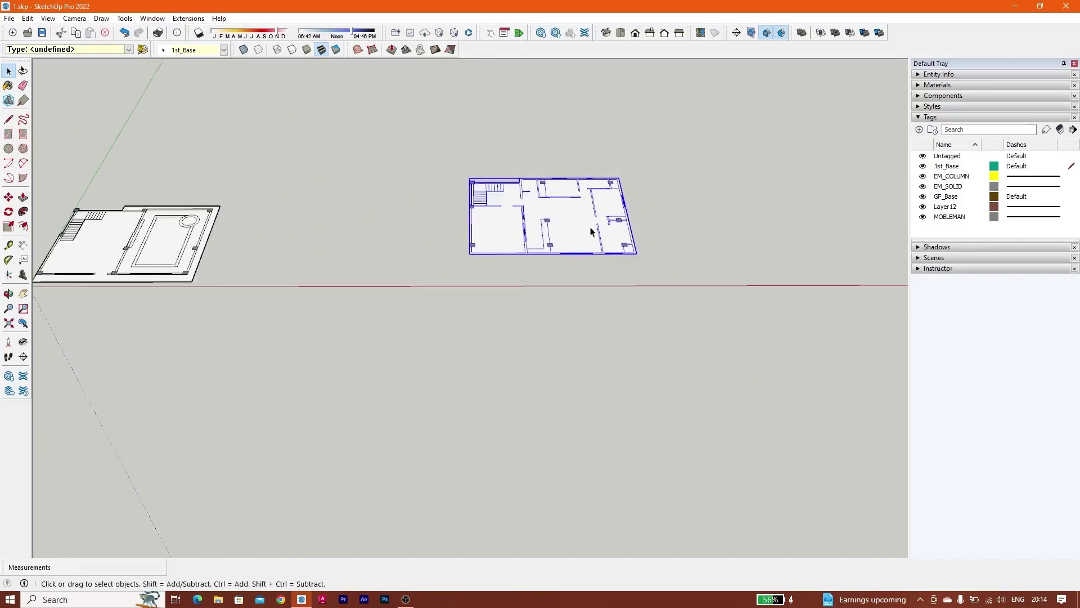
pyautogui.scroll(3, 321, 239)
pyautogui.scroll(4, 328, 238)
pyautogui.click(590, 250)
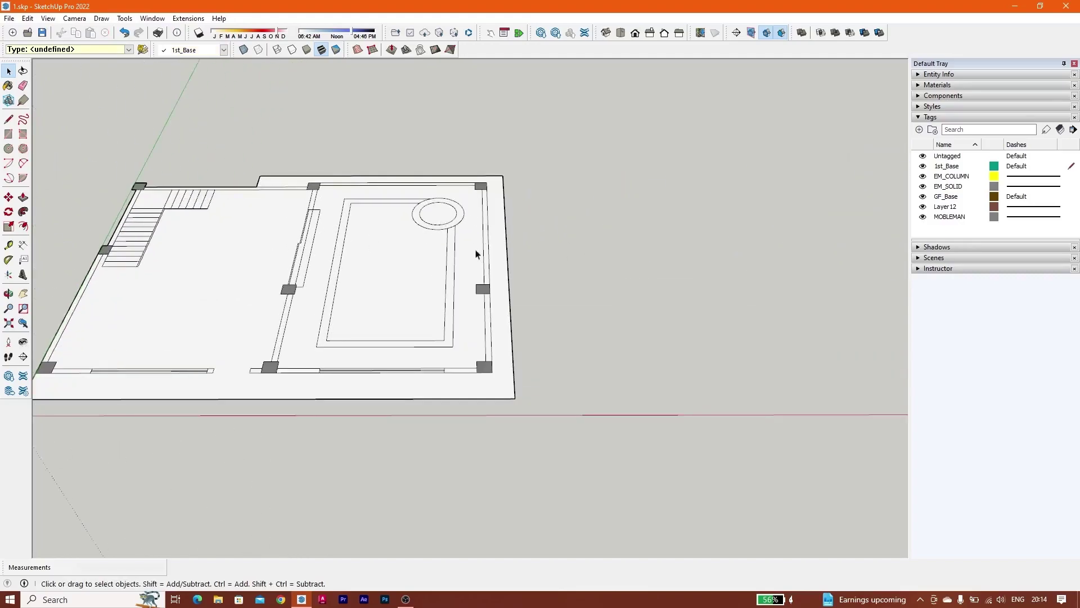
pyautogui.scroll(-1, 417, 275)
pyautogui.click(366, 285)
pyautogui.scroll(-3, 381, 274)
pyautogui.keyDown('shift'); pyautogui.moveTo(696, 261); pyautogui.dragTo(470, 268, button='middle'); pyautogui.keyUp('shift')
pyautogui.keyDown('shift'); pyautogui.moveTo(653, 263); pyautogui.dragTo(532, 271, button='middle'); pyautogui.keyUp('shift')
pyautogui.scroll(2, 625, 248)
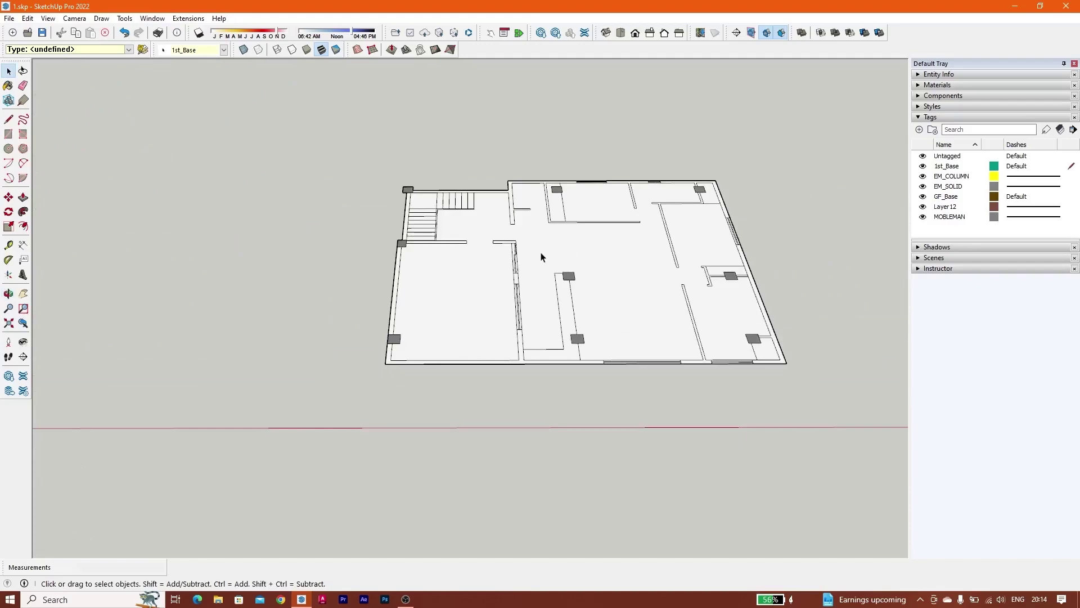
pyautogui.scroll(-5, 570, 256)
pyautogui.keyDown('shift'); pyautogui.moveTo(427, 259); pyautogui.dragTo(607, 256, button='middle'); pyautogui.keyUp('shift')
pyautogui.scroll(2, 414, 261)
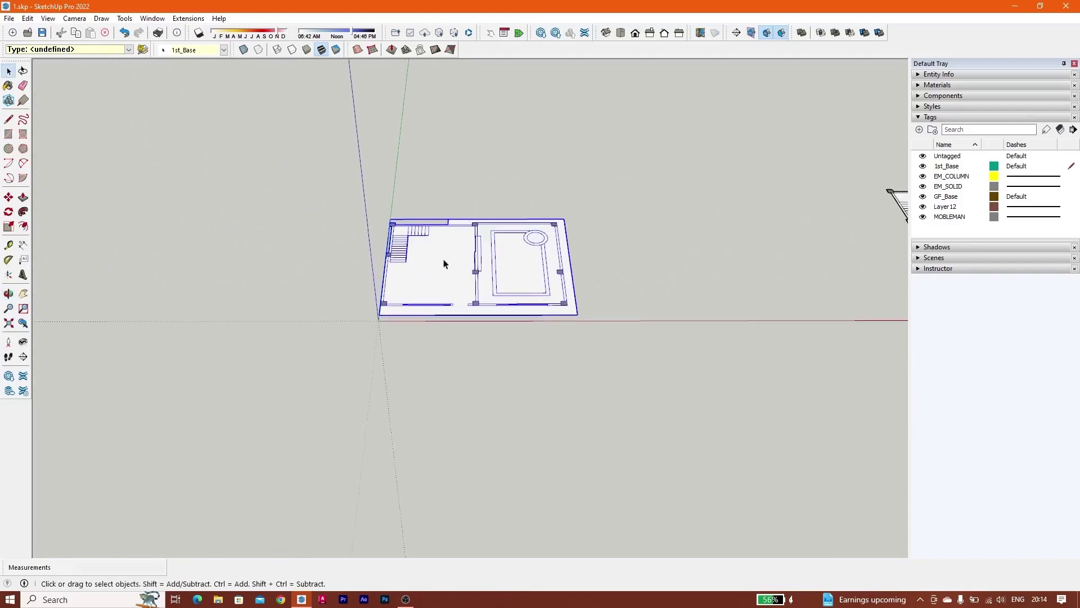
pyautogui.scroll(2, 540, 256)
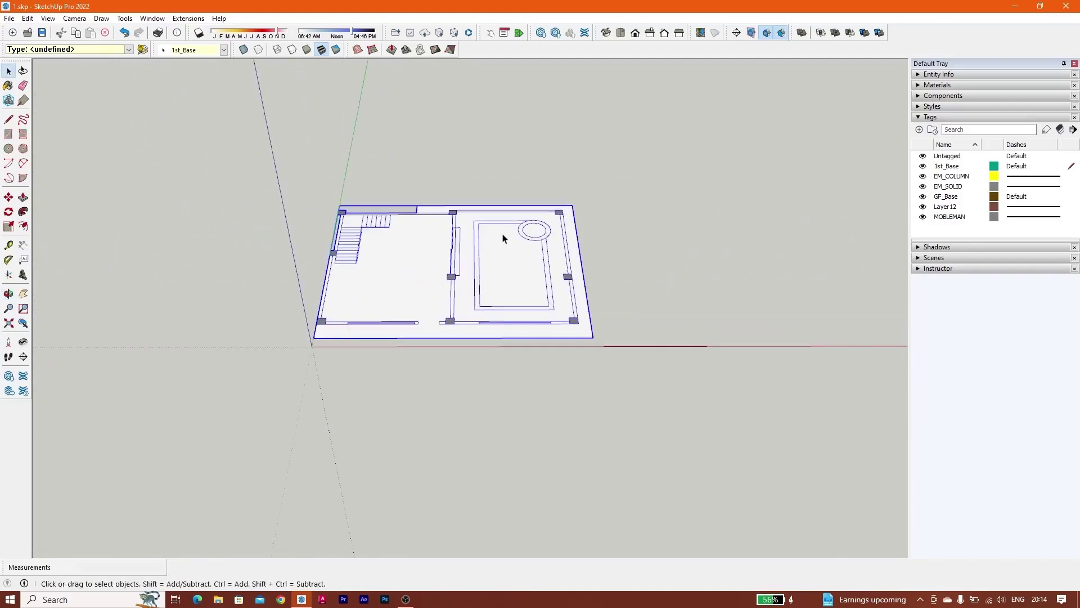
pyautogui.moveTo(661, 257); pyautogui.dragTo(425, 302, button='middle')
pyautogui.scroll(2, 531, 267)
pyautogui.scroll(5, 532, 298)
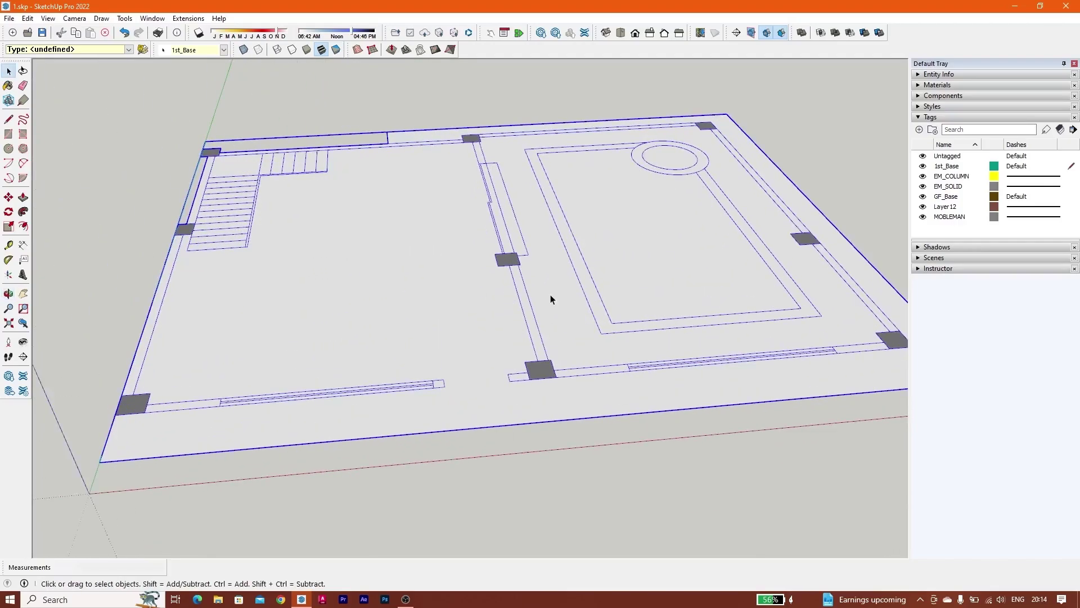
pyautogui.scroll(-5, 451, 380)
# Open the ground floor plan group and extrude the outer wall strip between the front corner column and the stair column 2.70 m up
pyautogui.moveTo(282, 320); pyautogui.dragTo(737, 241, button='middle')
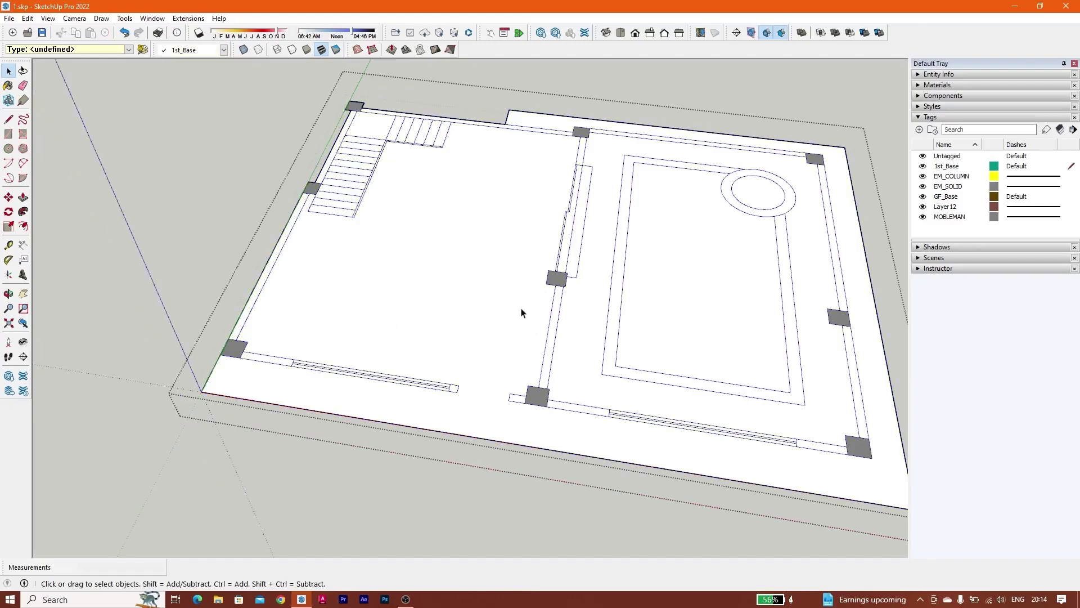
pyautogui.scroll(5, 198, 214)
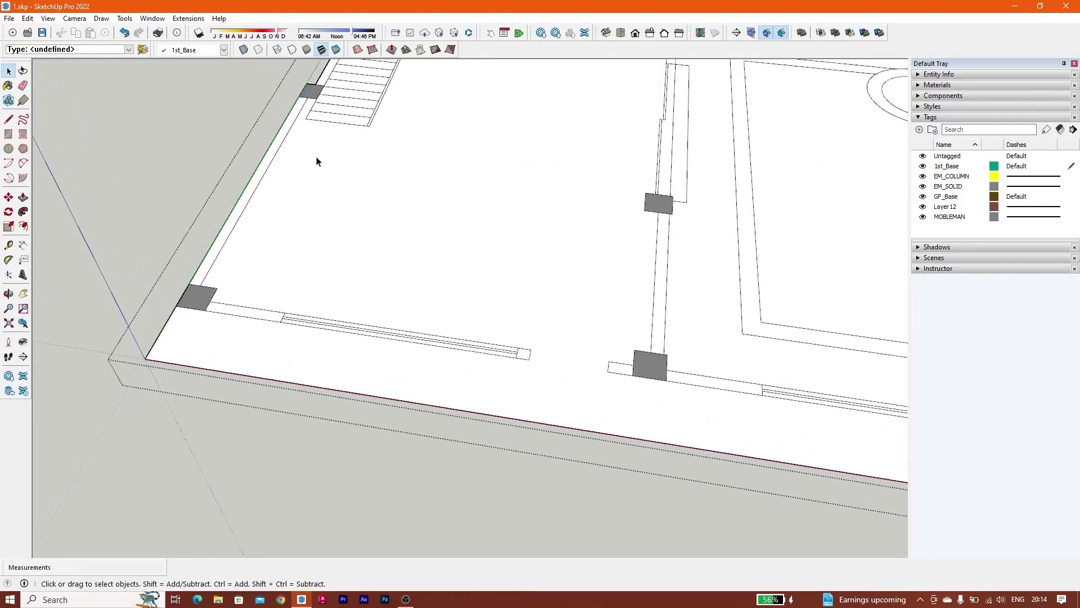
pyautogui.scroll(2, 266, 181)
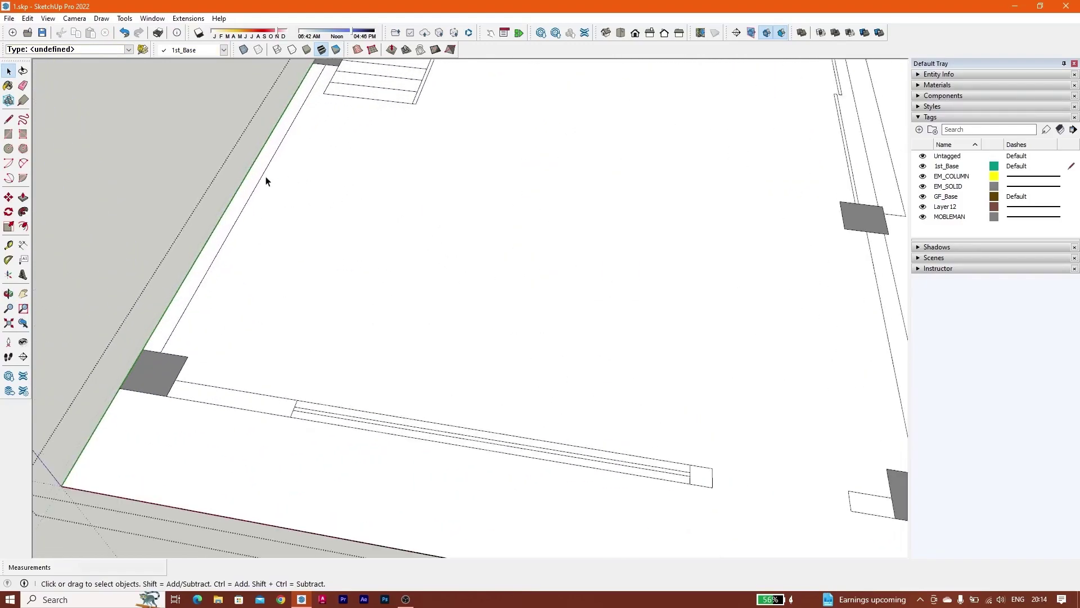
pyautogui.click(23, 199)
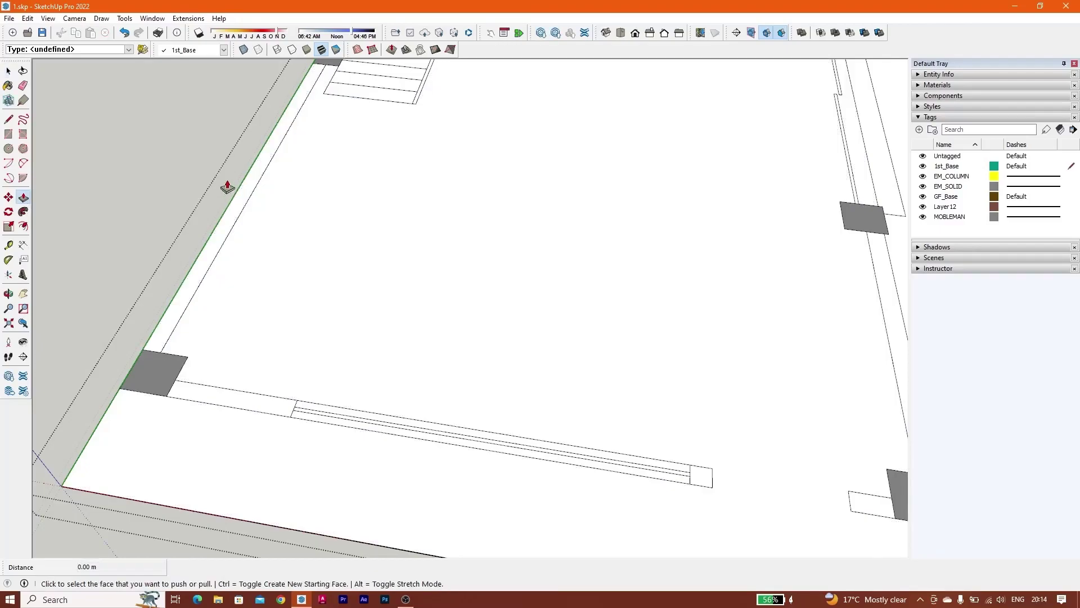
pyautogui.click(241, 216)
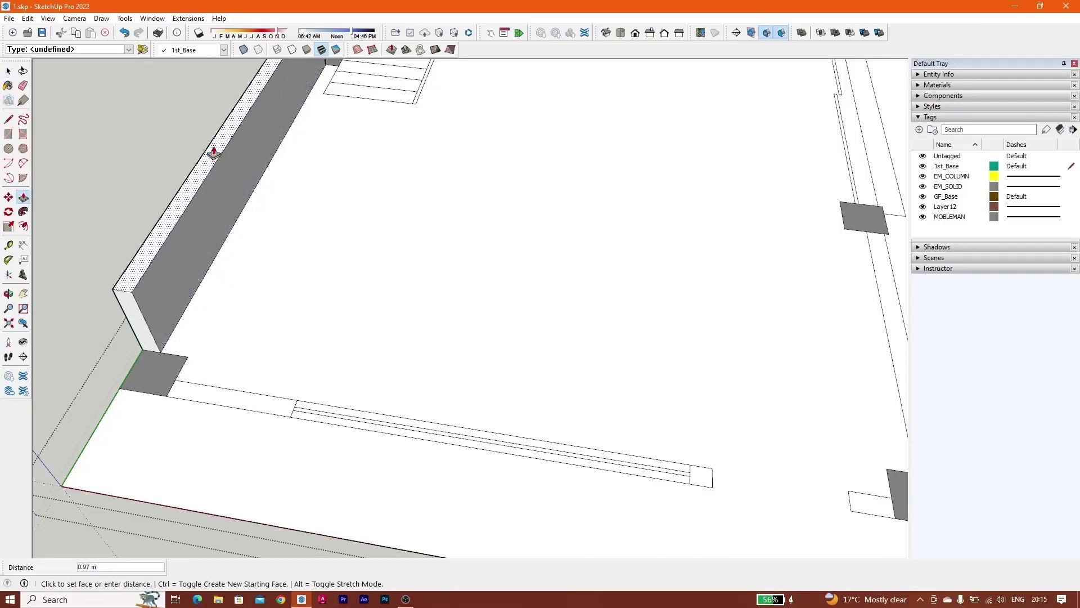
pyautogui.scroll(-4, 212, 157)
pyautogui.keyDown('shift'); pyautogui.moveTo(212, 168); pyautogui.dragTo(258, 339, button='middle'); pyautogui.keyUp('shift')
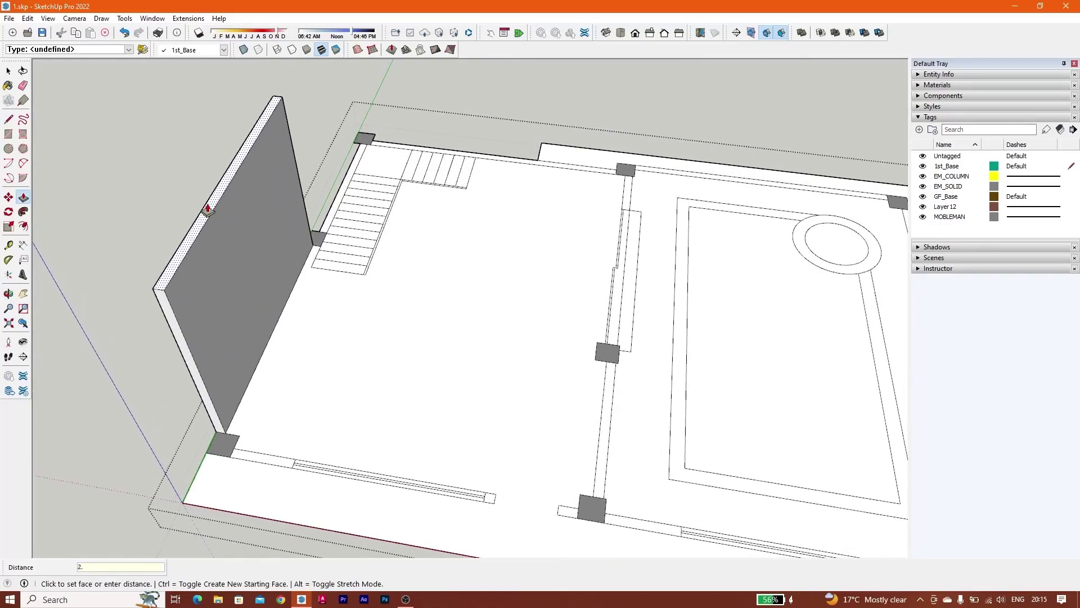
pyautogui.press('Return')
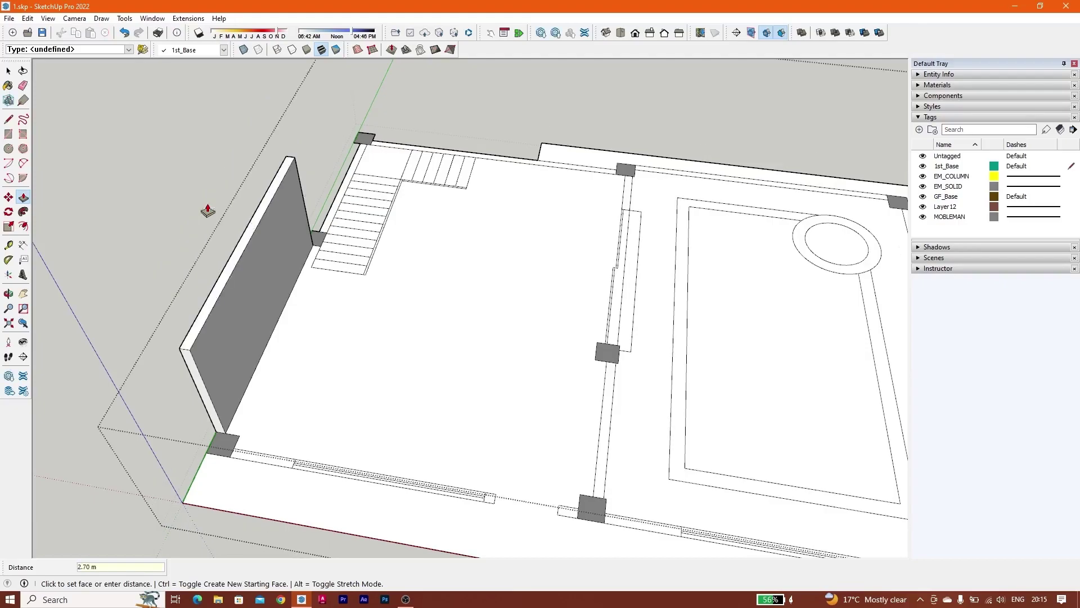
# Extrude the short front wall segment between the corner column and the window to 2.70 m, and close the group
pyautogui.hotkey('shift', 'z')
pyautogui.press('space')
pyautogui.scroll(3, 263, 332)
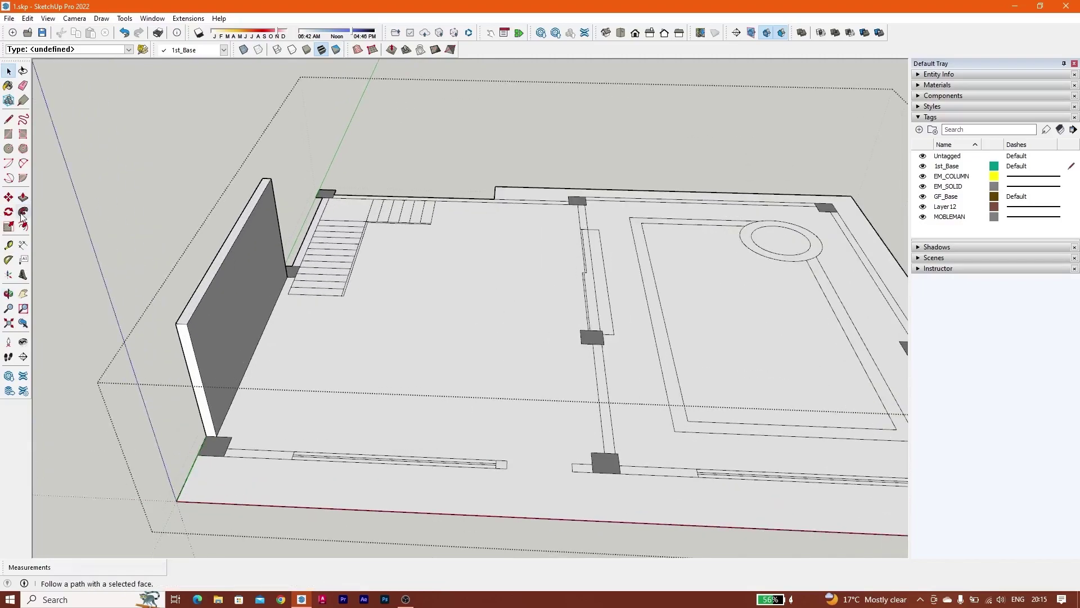
pyautogui.click(23, 197)
pyautogui.scroll(2, 209, 301)
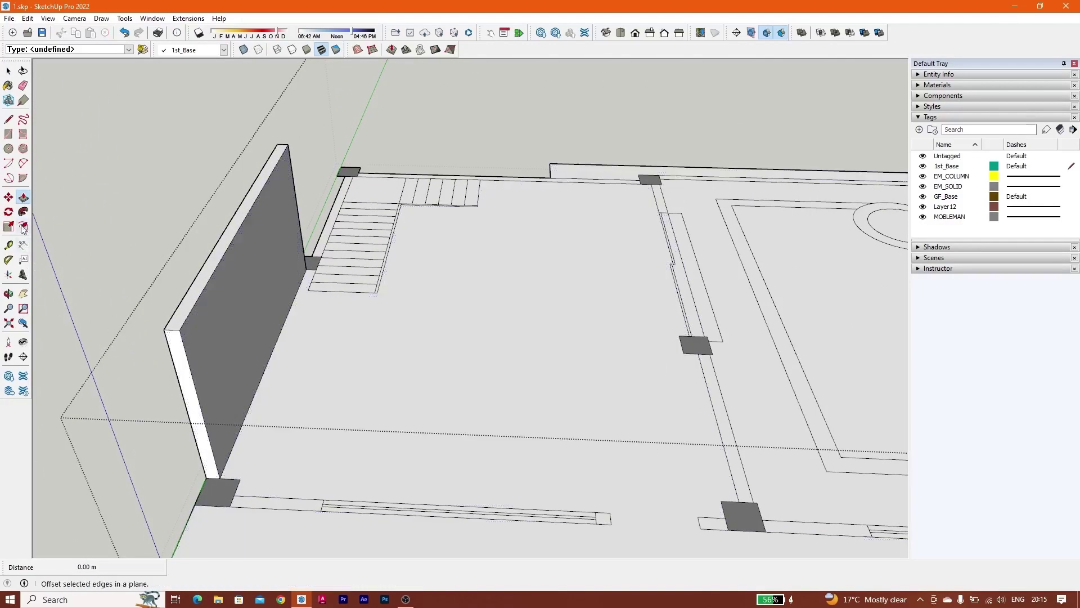
pyautogui.doubleClick(294, 511)
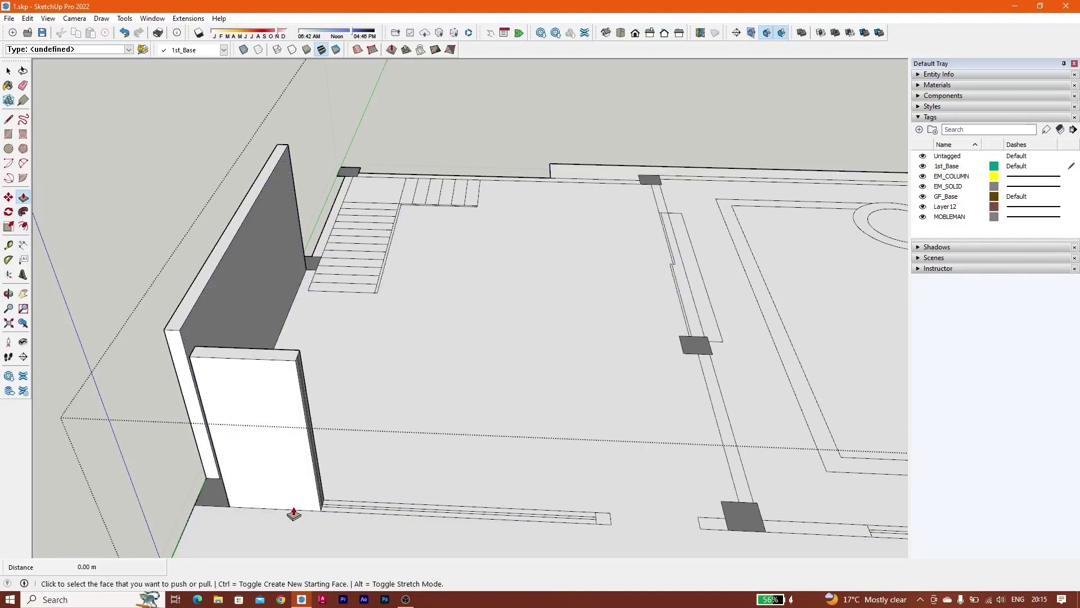
pyautogui.scroll(-2, 289, 422)
pyautogui.press('space')
pyautogui.moveTo(212, 408); pyautogui.dragTo(161, 353, button='middle')
pyautogui.scroll(-3, 324, 342)
pyautogui.scroll(-1, 324, 342)
pyautogui.click(138, 377)
# Undo the extrusion of the short front wall segment
pyautogui.moveTo(284, 350); pyautogui.dragTo(439, 218, button='middle')
pyautogui.scroll(2, 424, 207)
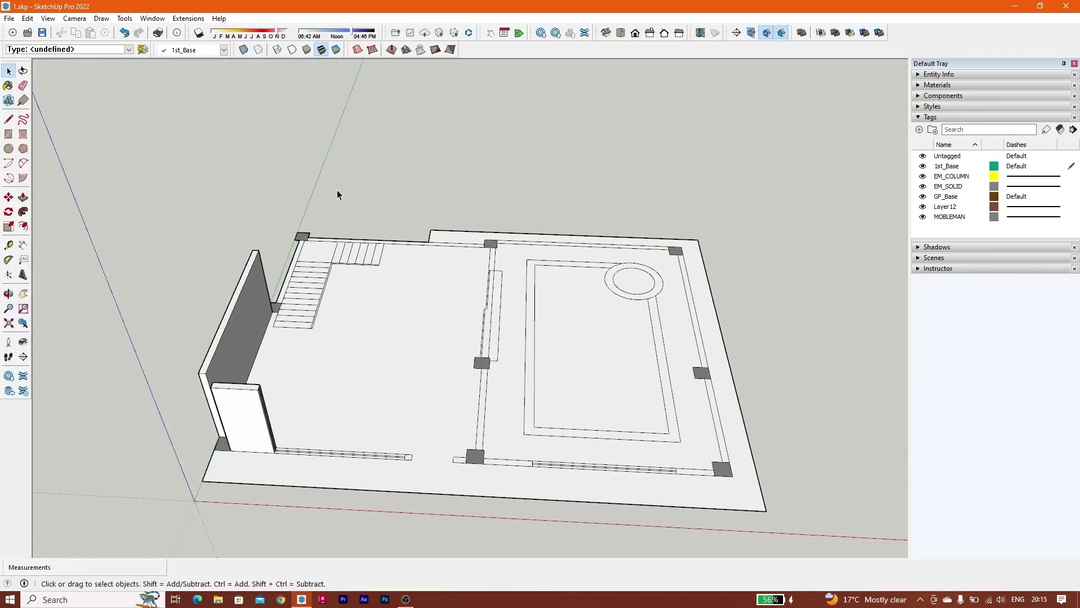
pyautogui.hotkey('ctrl', 'z')
pyautogui.hotkey('ctrl', 'z')
pyautogui.hotkey('ctrl', 'z')
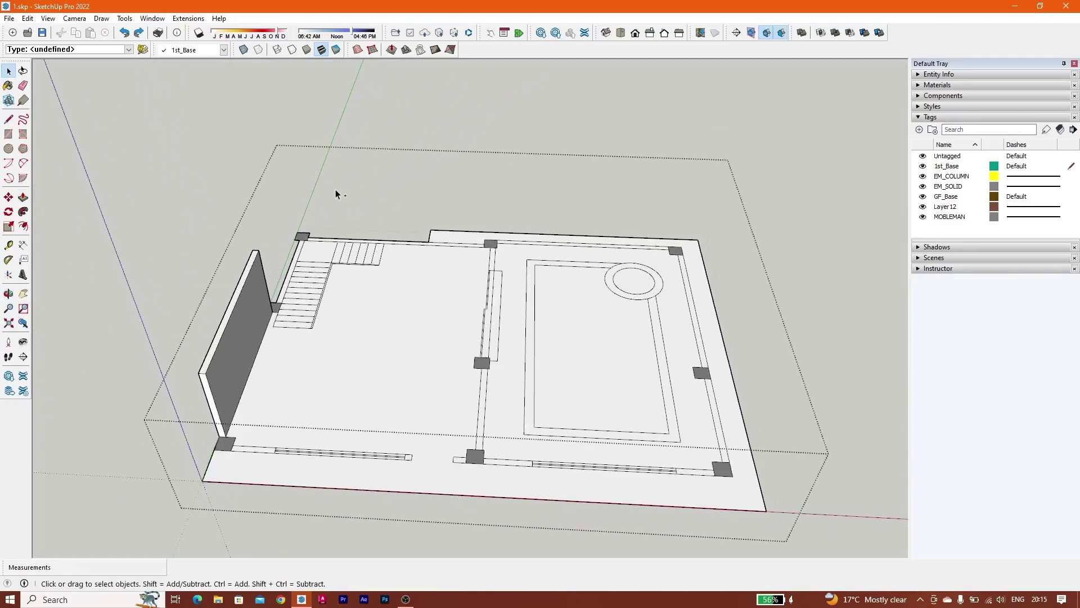
# Close the ground floor plan group and check the installed extensions in the Extension Manager
pyautogui.click(427, 162)
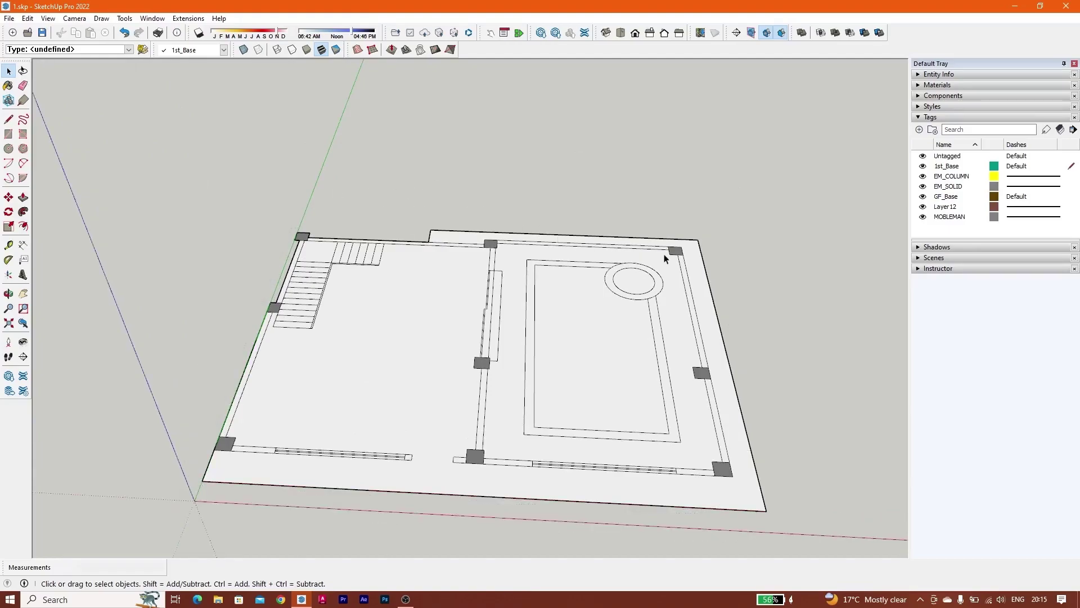
pyautogui.moveTo(540, 336)
pyautogui.keyDown('shift'); pyautogui.mouseDown(button='middle')
pyautogui.moveTo(411, 219)
pyautogui.moveTo(357, 217)
pyautogui.moveTo(436, 278)
pyautogui.mouseUp(button='middle'); pyautogui.keyUp('shift')
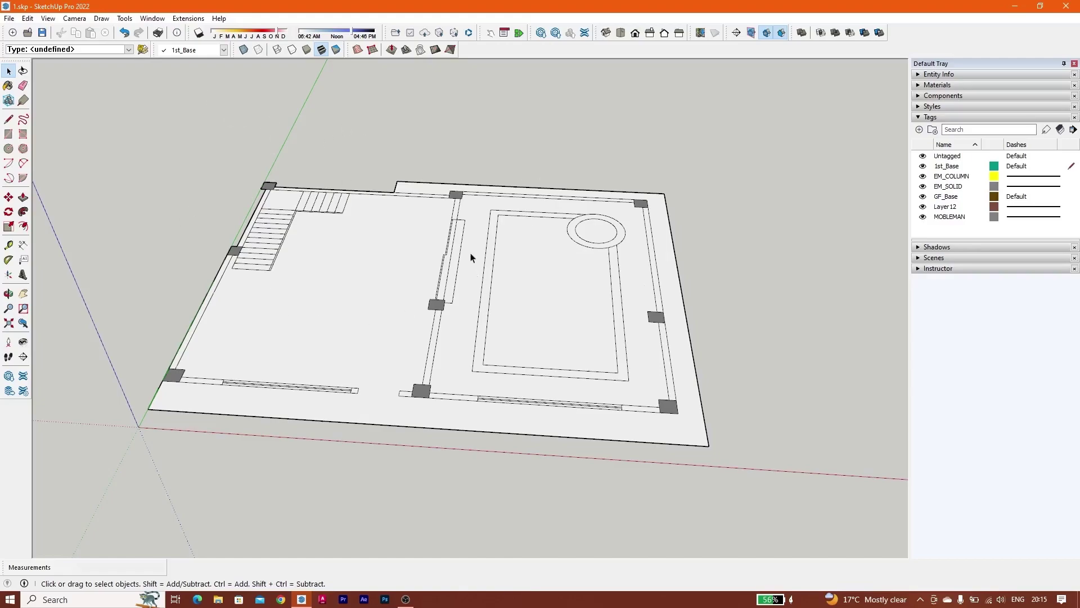
pyautogui.click(188, 21)
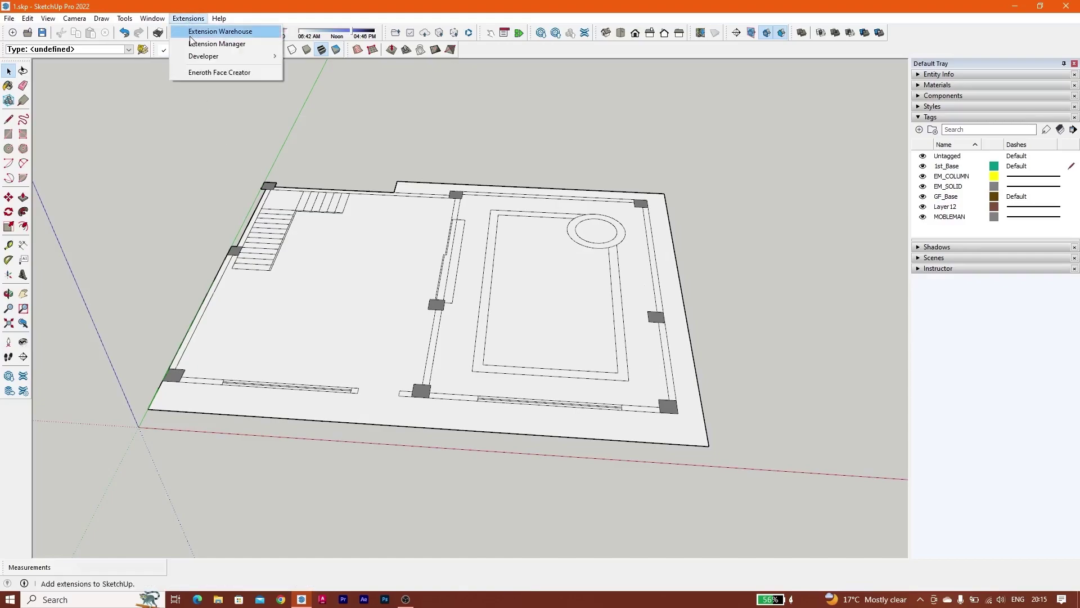
pyautogui.click(192, 48)
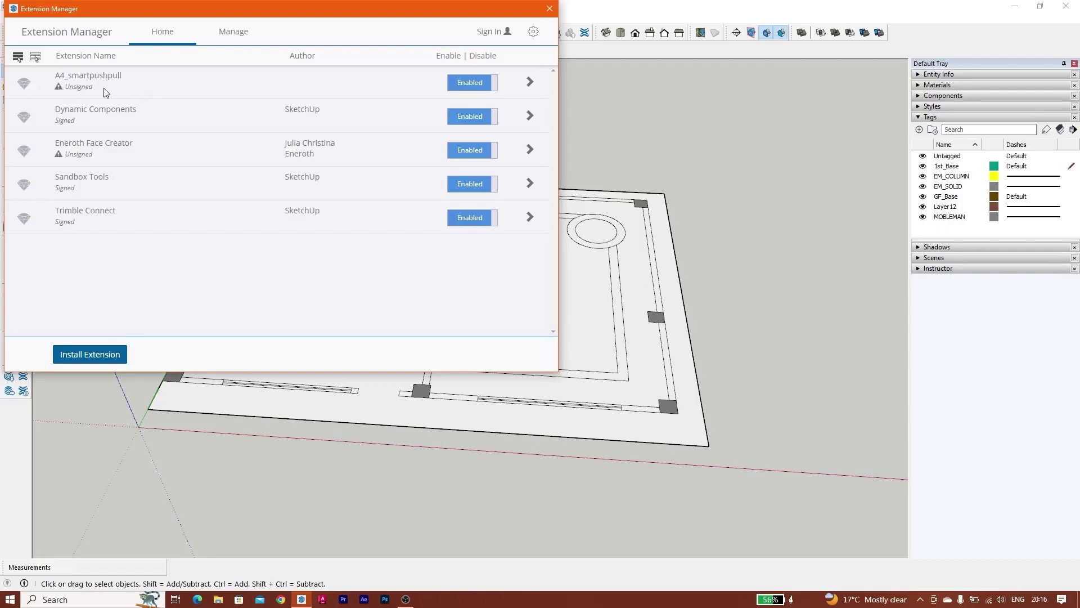
pyautogui.click(552, 9)
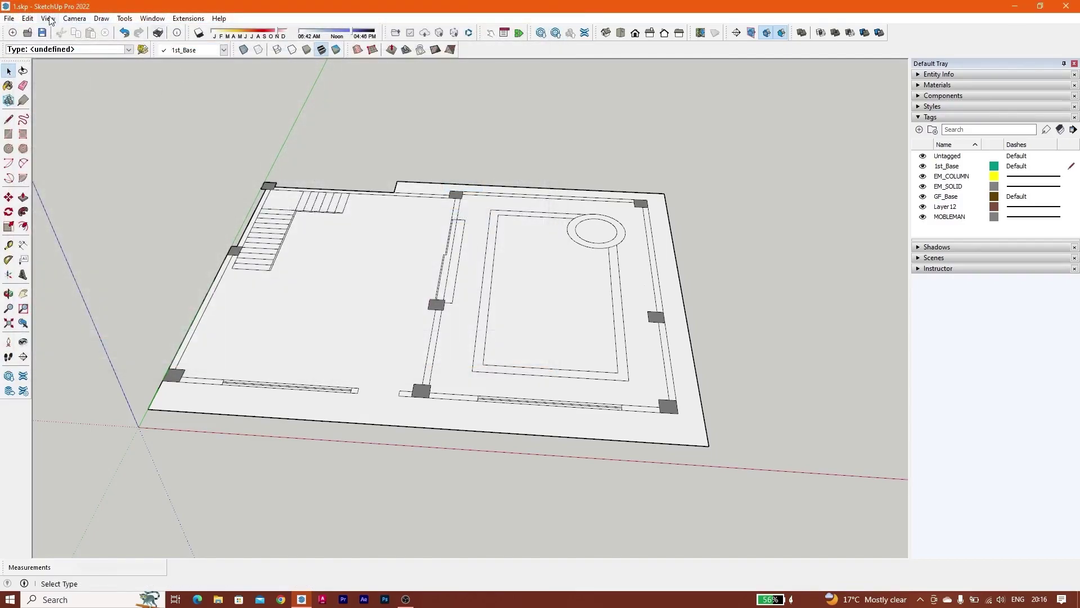
# Start Smart Push Pull and examine how it picks individual faces of the closed ground floor plan group
pyautogui.click(124, 18)
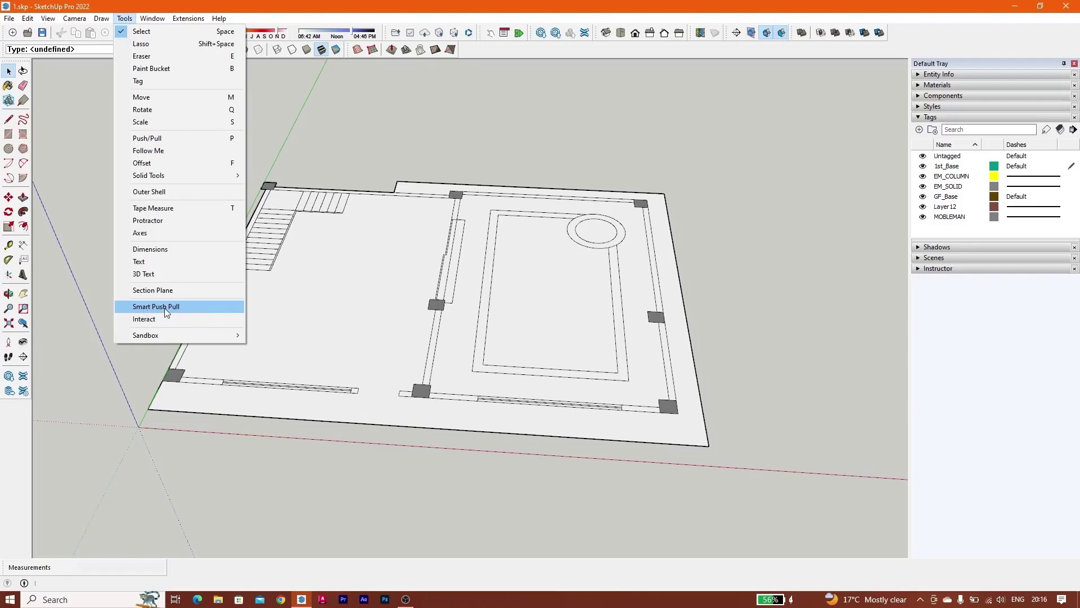
pyautogui.click(149, 309)
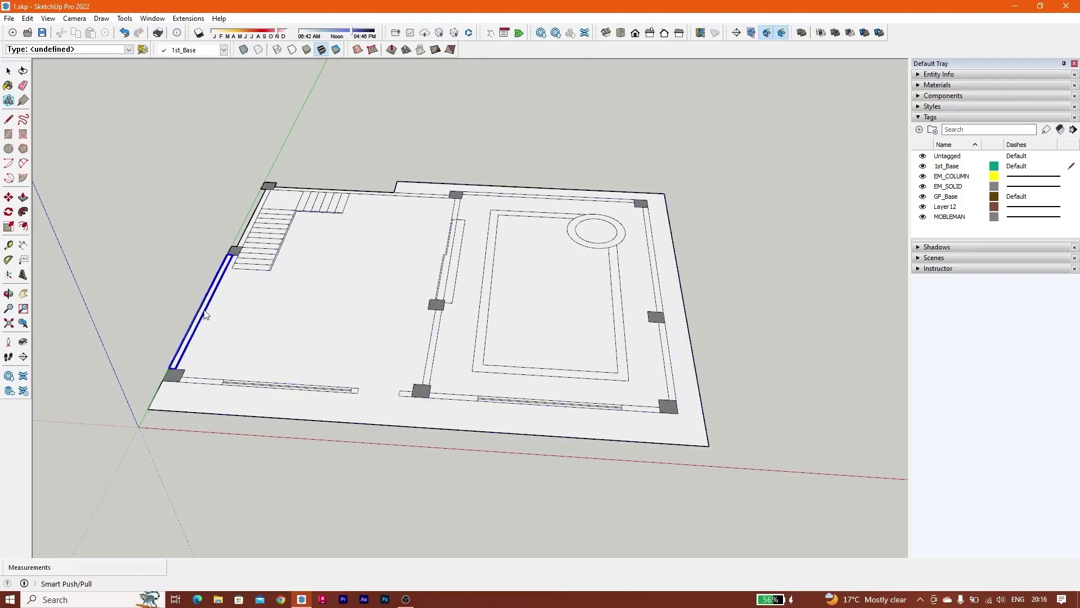
pyautogui.scroll(-3, 218, 297)
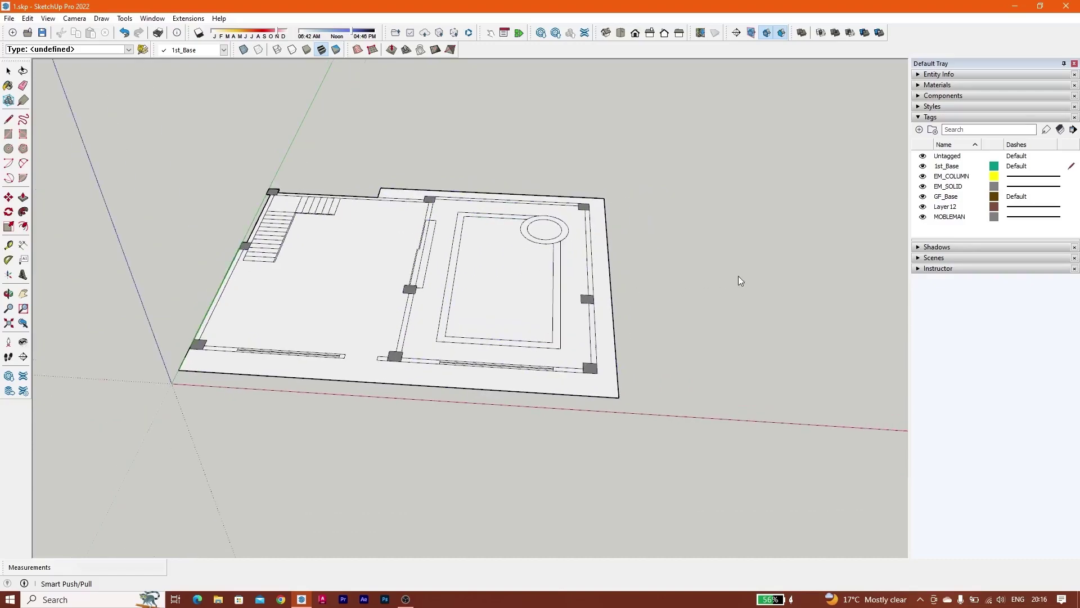
pyautogui.moveTo(739, 277); pyautogui.dragTo(676, 322, button='middle')
pyautogui.scroll(2, 663, 320)
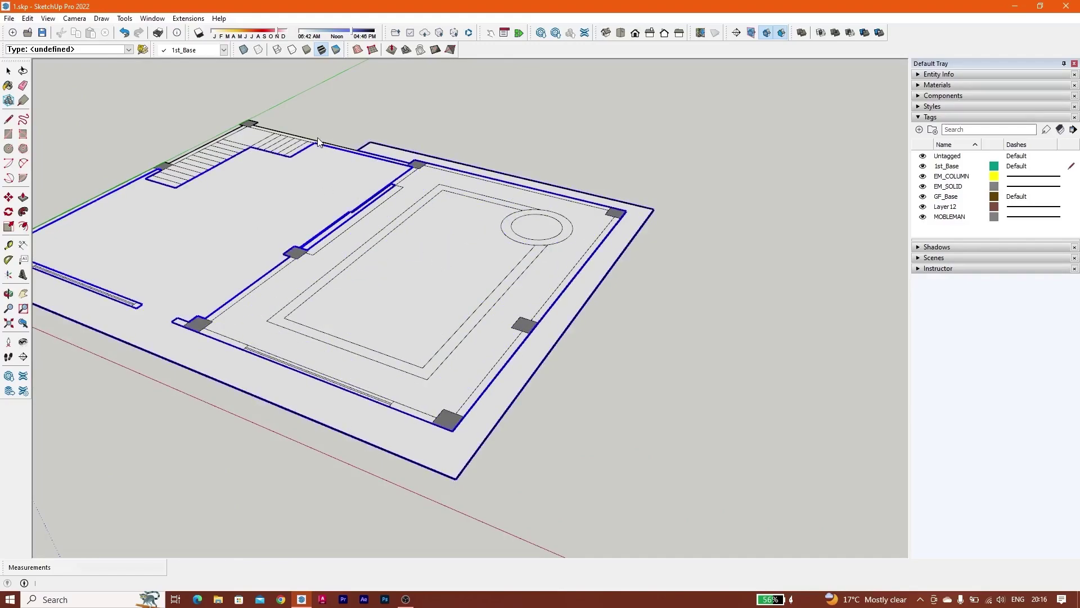
pyautogui.click(140, 86)
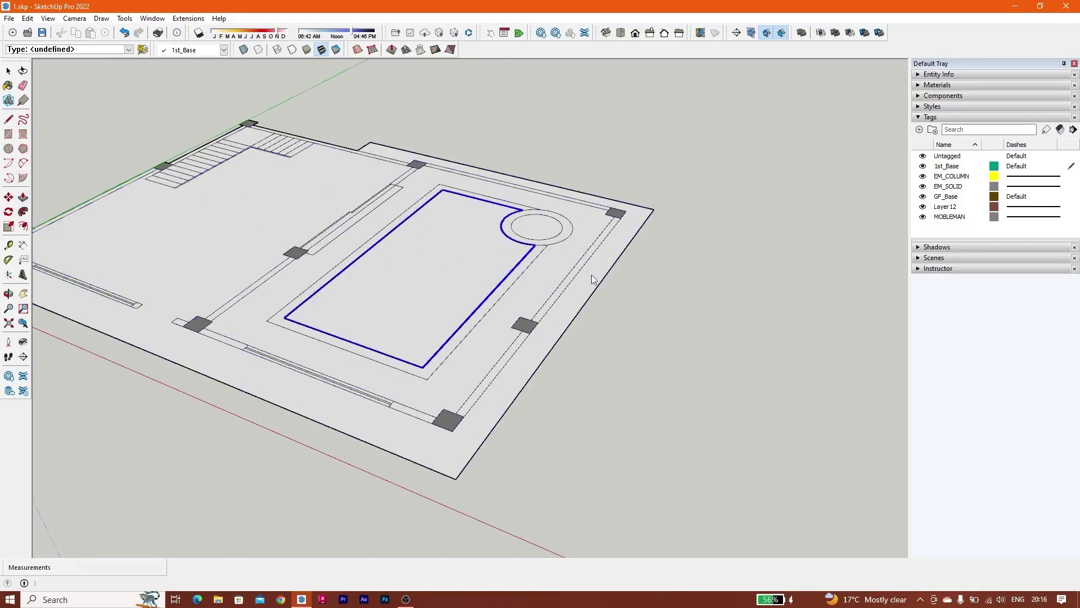
pyautogui.scroll(3, 690, 323)
pyautogui.moveTo(668, 272)
pyautogui.mouseDown(button='middle')
pyautogui.moveTo(774, 277)
pyautogui.moveTo(746, 318)
pyautogui.mouseUp(button='middle')
pyautogui.scroll(3, 652, 227)
pyautogui.scroll(-1, 607, 227)
pyautogui.scroll(-1, 608, 227)
pyautogui.click(565, 267)
pyautogui.click(523, 269)
pyautogui.click(547, 270)
pyautogui.scroll(-6, 733, 293)
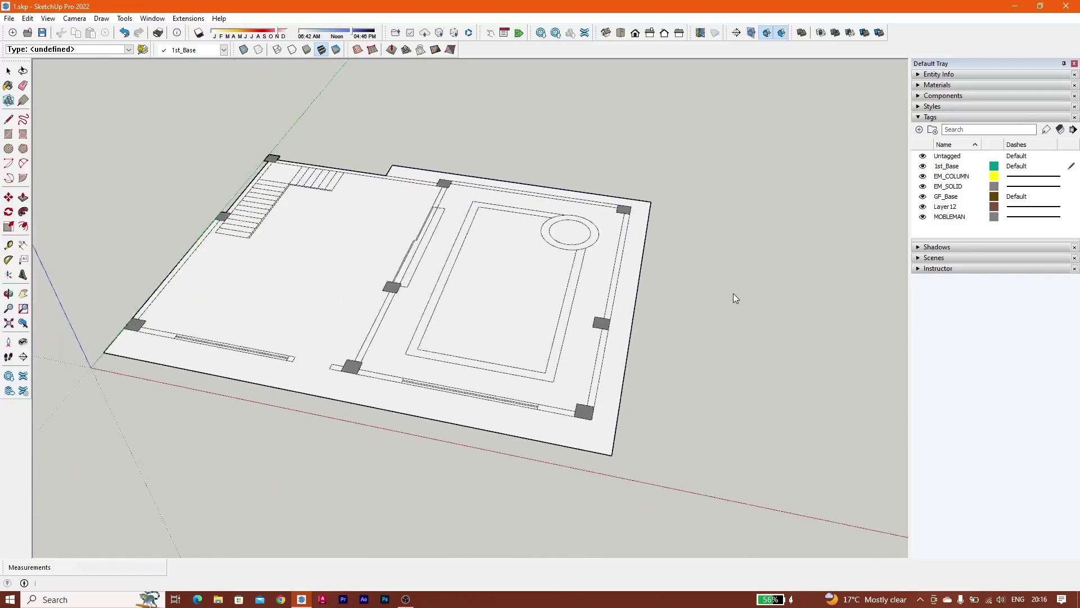
pyautogui.click(634, 322)
pyautogui.click(618, 382)
pyautogui.click(441, 290)
pyautogui.click(608, 388)
pyautogui.click(450, 282)
pyautogui.click(257, 224)
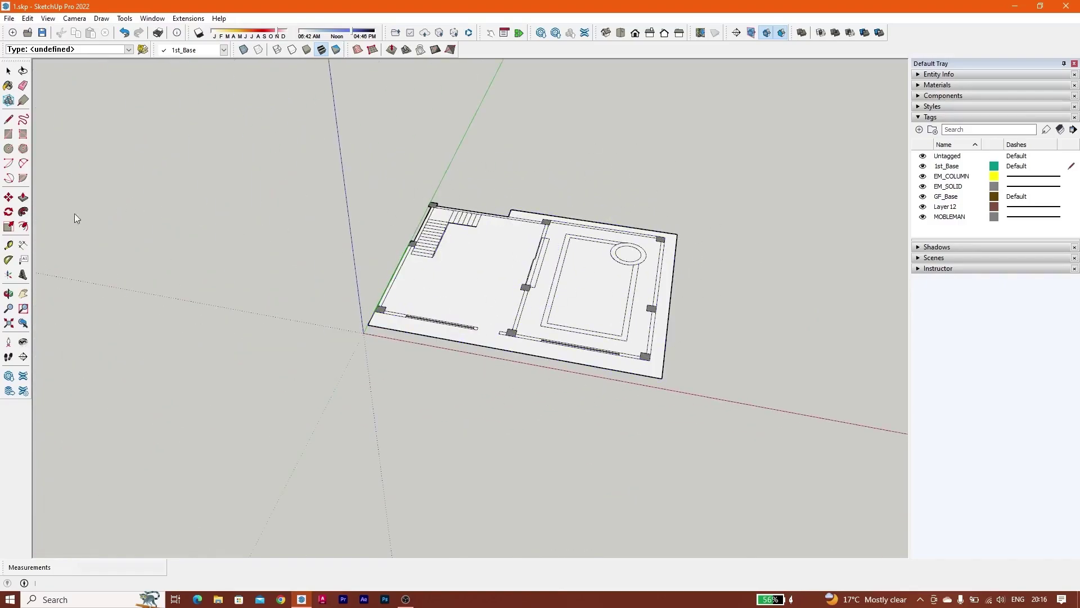
# Try the standard Push/Pull on the closed plan and on the short wall strip by the back interior column inside the opened group
pyautogui.click(26, 199)
pyautogui.scroll(5, 531, 277)
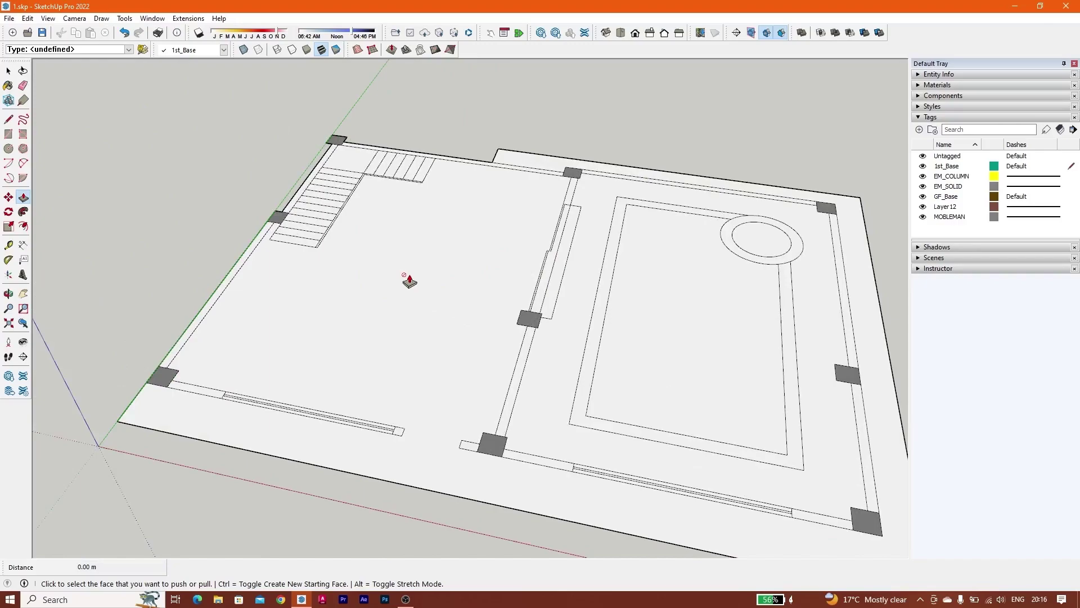
pyautogui.press('space')
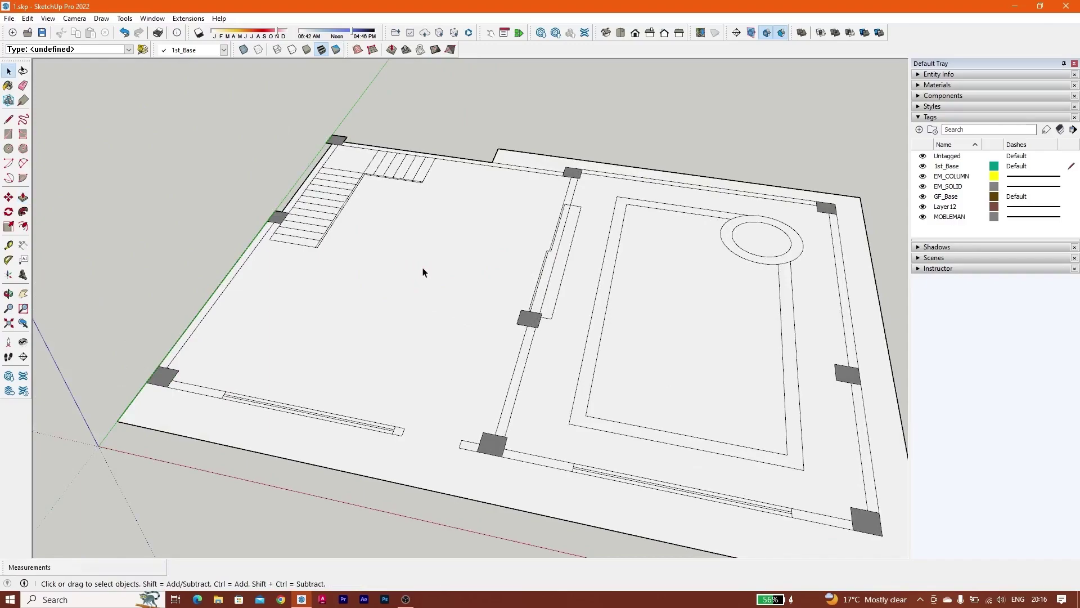
pyautogui.doubleClick(424, 272)
pyautogui.click(23, 197)
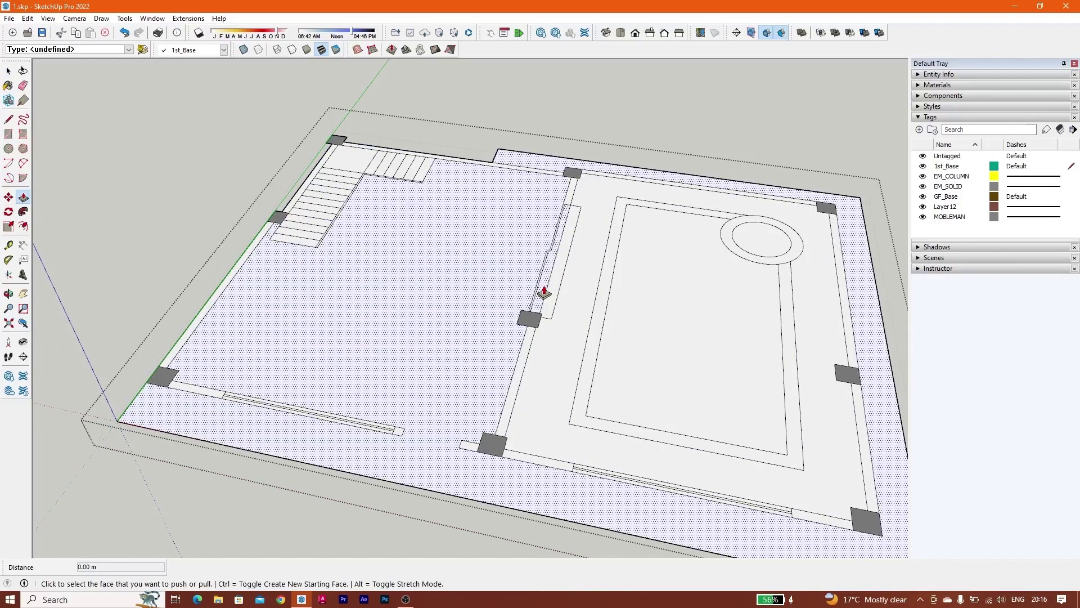
pyautogui.scroll(6, 544, 292)
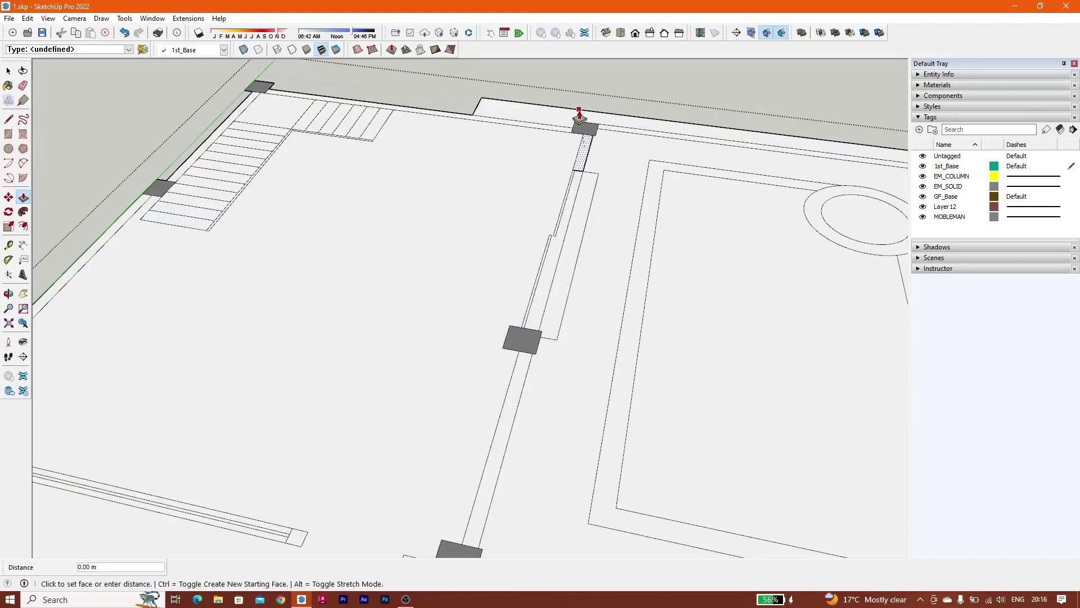
pyautogui.scroll(-8, 441, 238)
pyautogui.press('space')
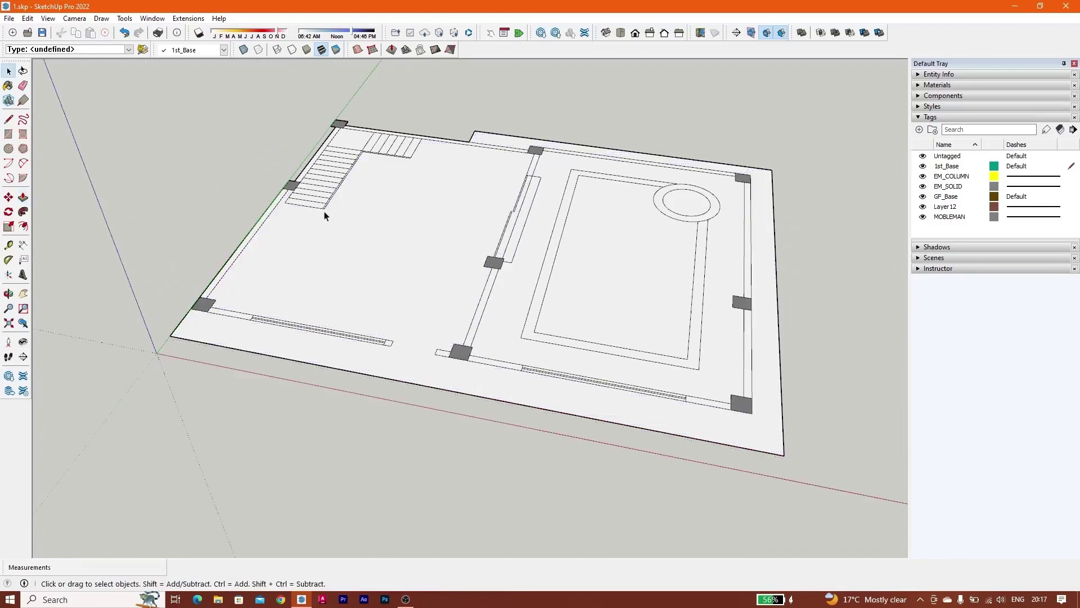
pyautogui.scroll(-2, 394, 217)
pyautogui.click(25, 196)
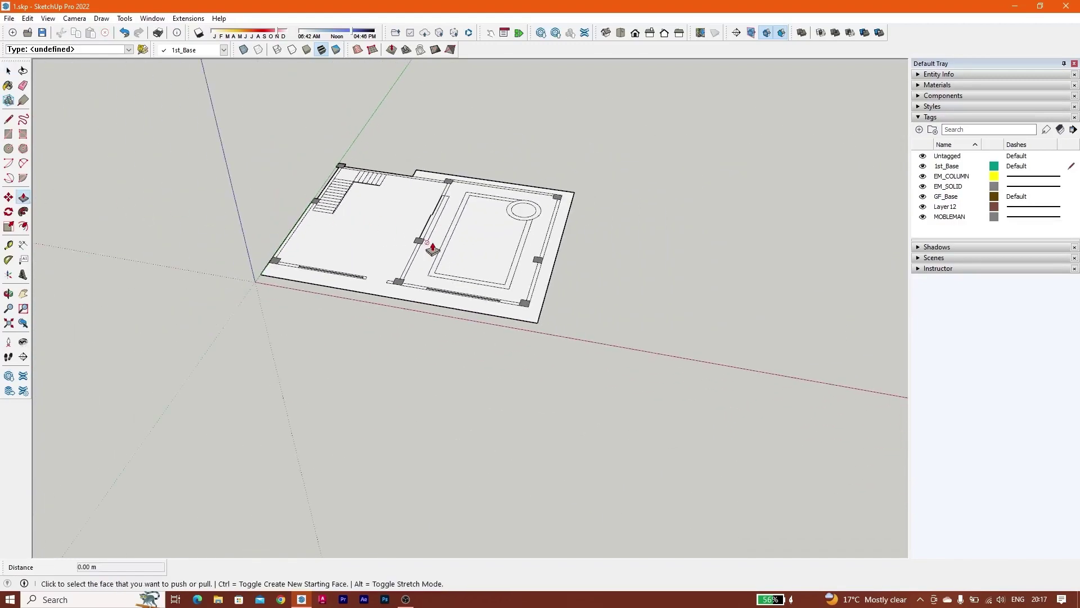
pyautogui.scroll(3, 446, 242)
pyautogui.scroll(-2, 374, 220)
pyautogui.press('space')
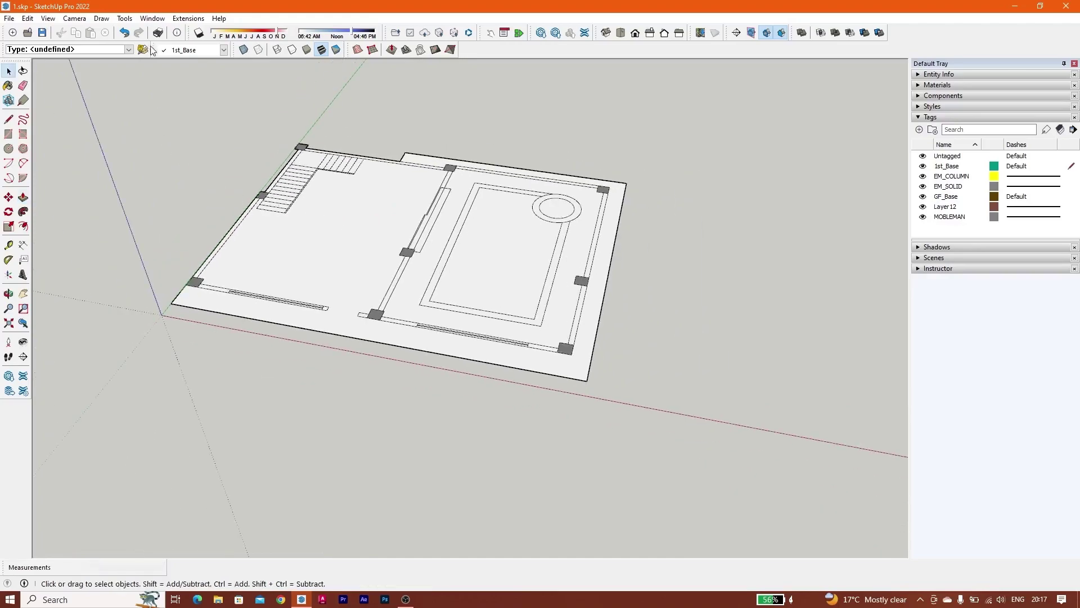
# Extrude the interior wall strip between the middle and front columns 3 m up with Smart Push Pull, without opening the group
pyautogui.click(124, 18)
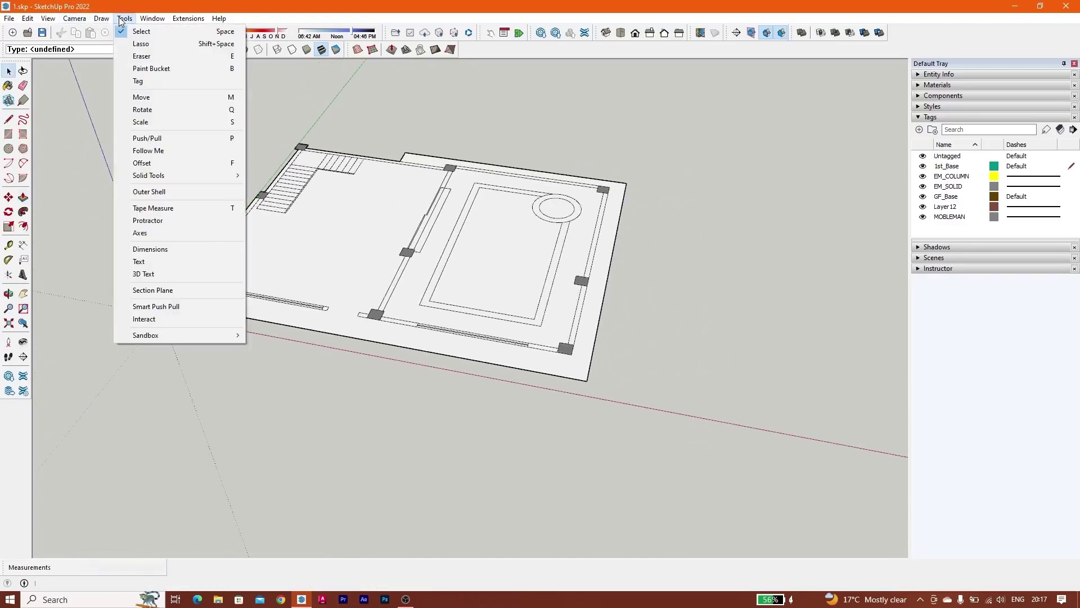
pyautogui.click(197, 306)
pyautogui.scroll(1, 392, 285)
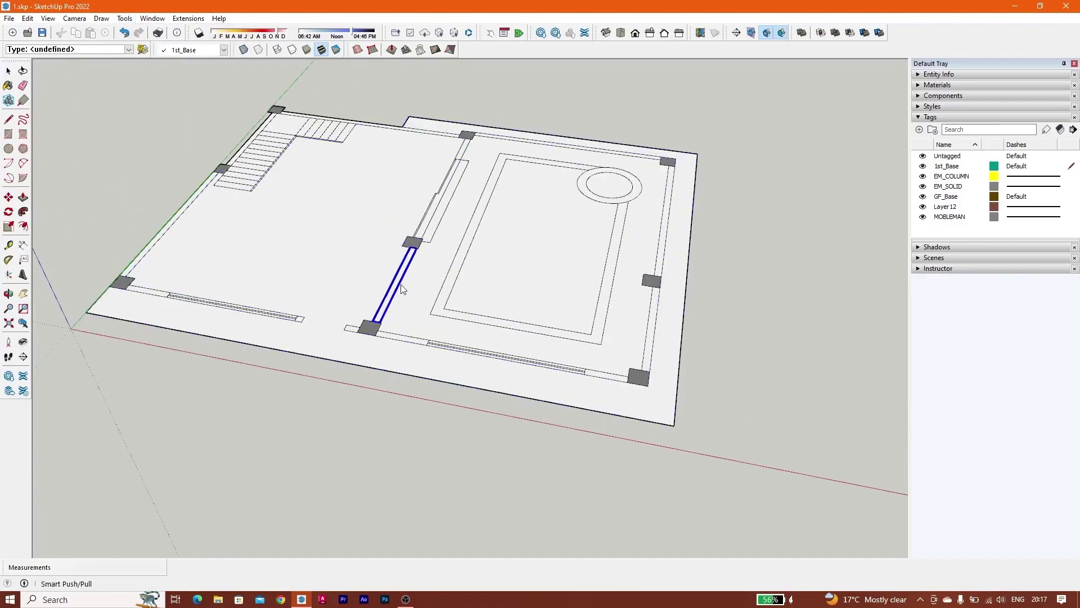
pyautogui.click(396, 286)
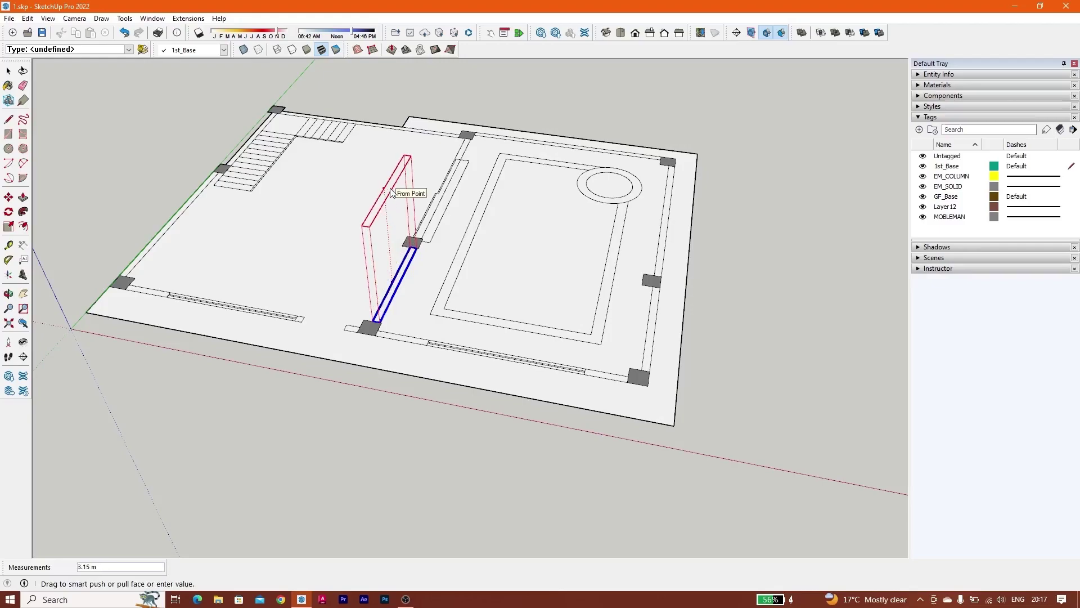
pyautogui.write('3')
pyautogui.press('Return')
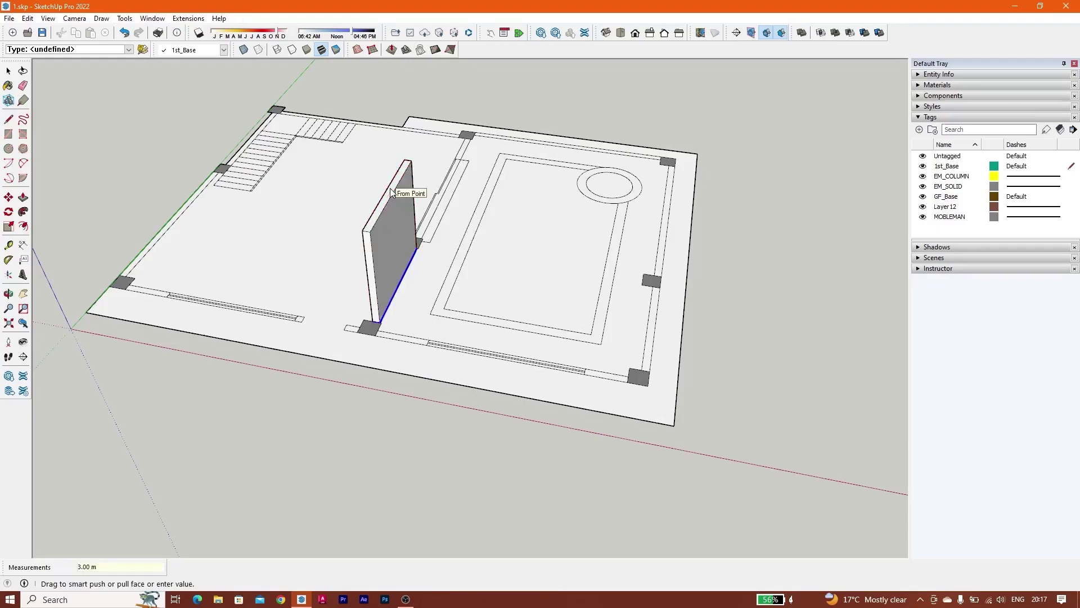
# Extrude the short wall segment beside the back interior column 3 m up with Smart Push Pull
pyautogui.click(461, 130)
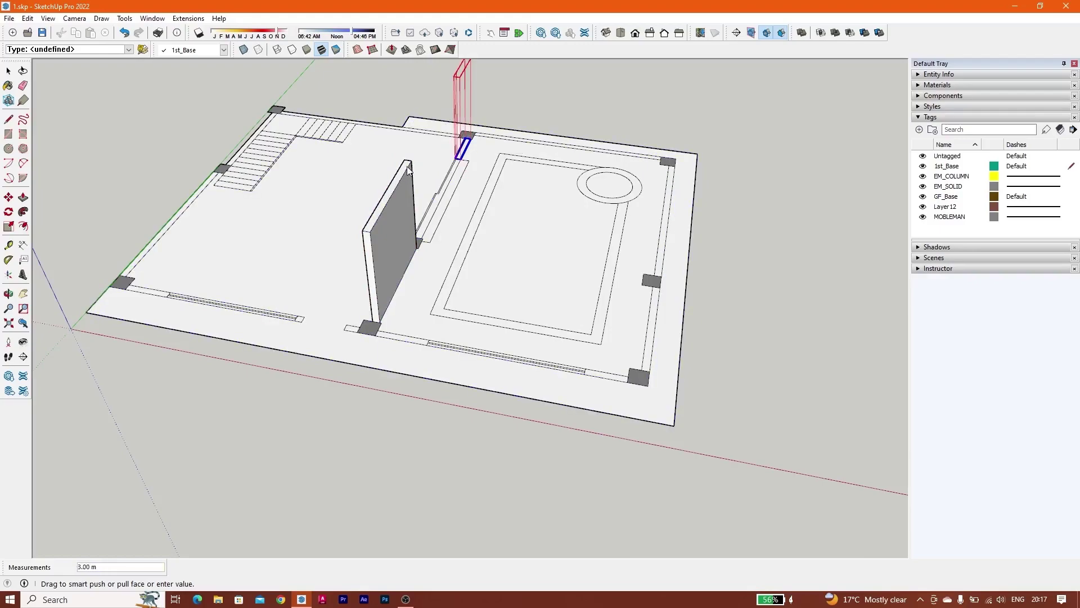
pyautogui.keyDown('shift'); pyautogui.moveTo(409, 159); pyautogui.dragTo(344, 305, button='middle'); pyautogui.keyUp('shift')
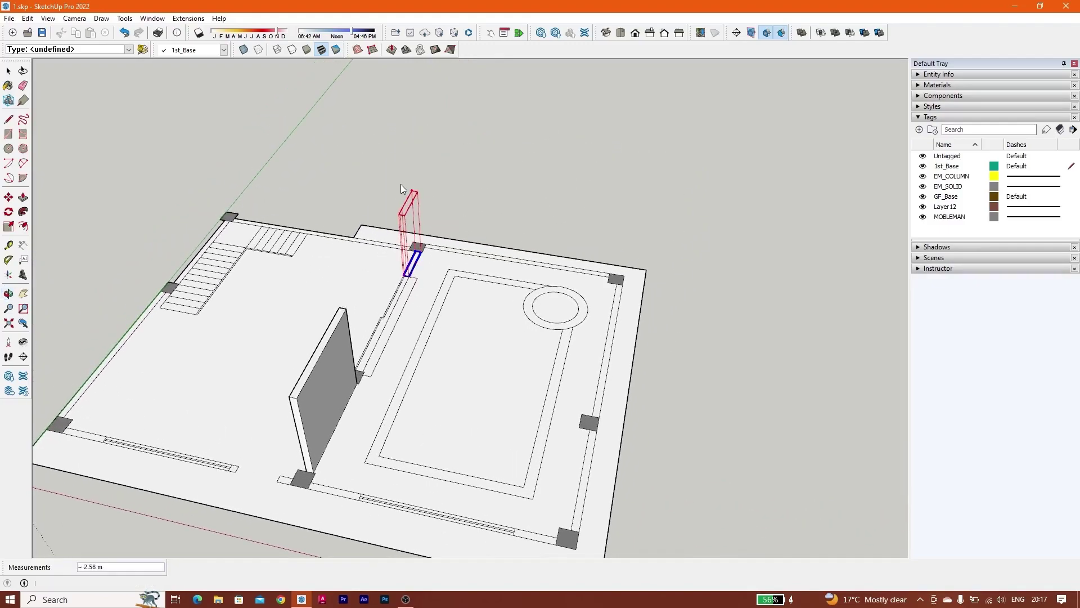
pyautogui.write('3')
pyautogui.press('Return')
pyautogui.press('space')
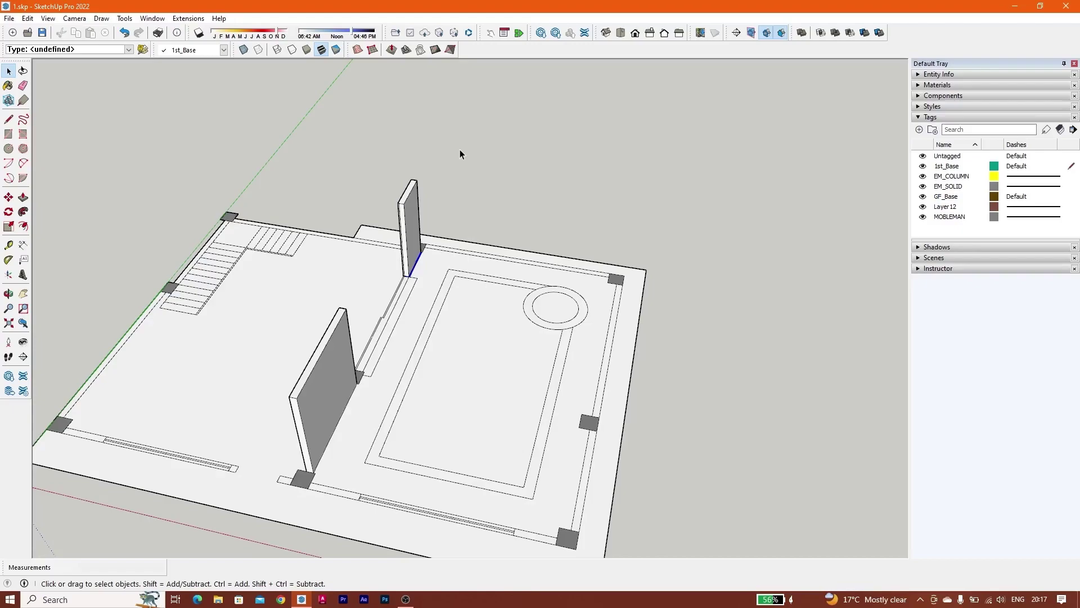
# Examine the two raised interior walls up close and from a distance together with the neighbouring first floor plan
pyautogui.scroll(-3, 460, 148)
pyautogui.moveTo(460, 147); pyautogui.dragTo(407, 306, button='middle')
pyautogui.scroll(3, 422, 323)
pyautogui.scroll(-3, 416, 353)
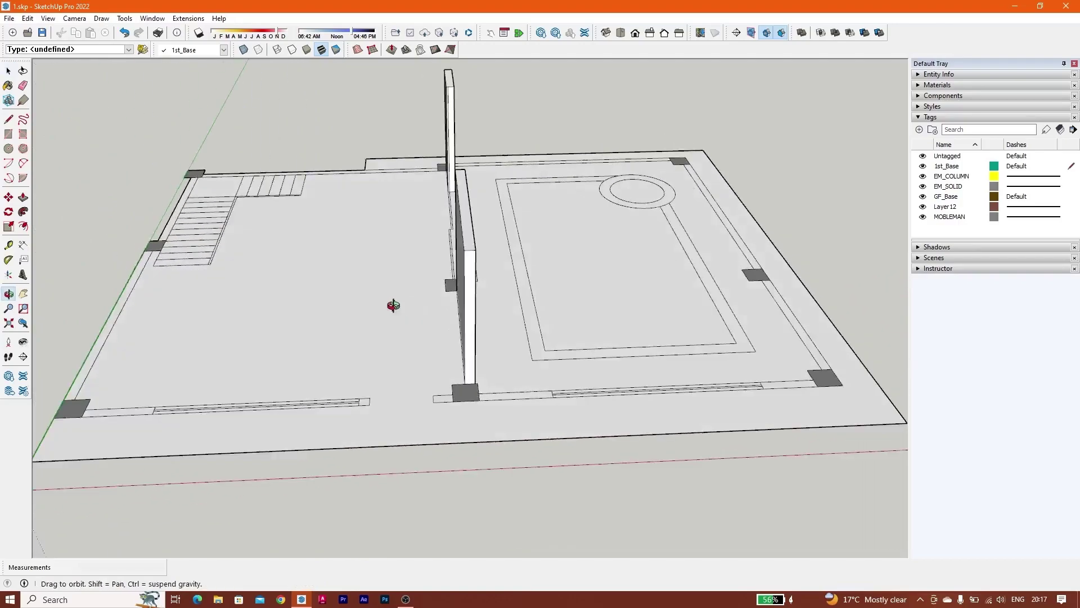
pyautogui.scroll(-5, 454, 238)
pyautogui.scroll(-6, 466, 189)
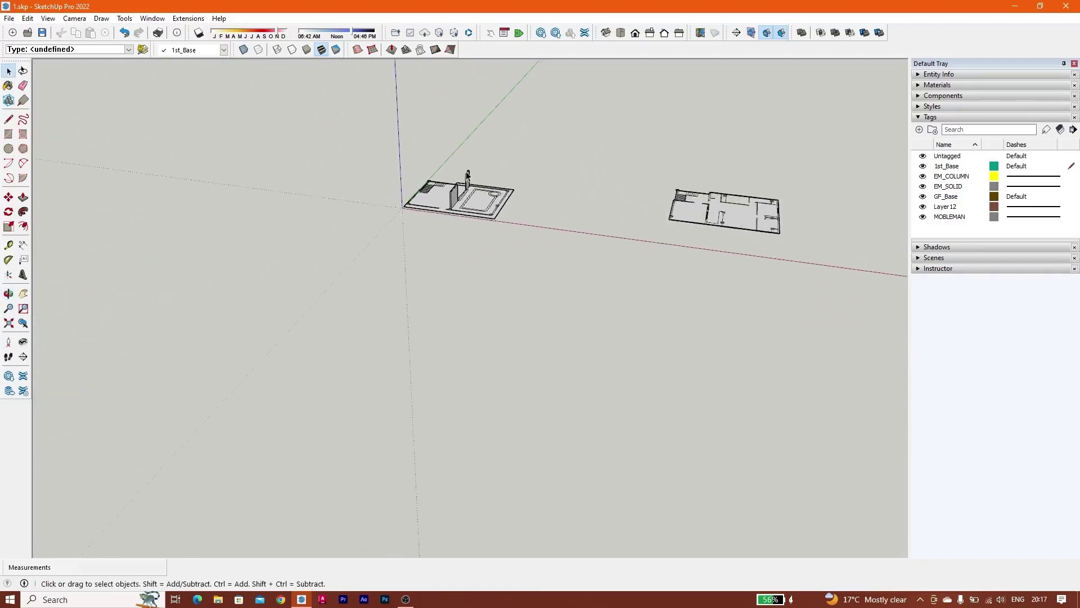
pyautogui.moveTo(596, 235); pyautogui.dragTo(511, 204, button='middle')
pyautogui.scroll(3, 480, 178)
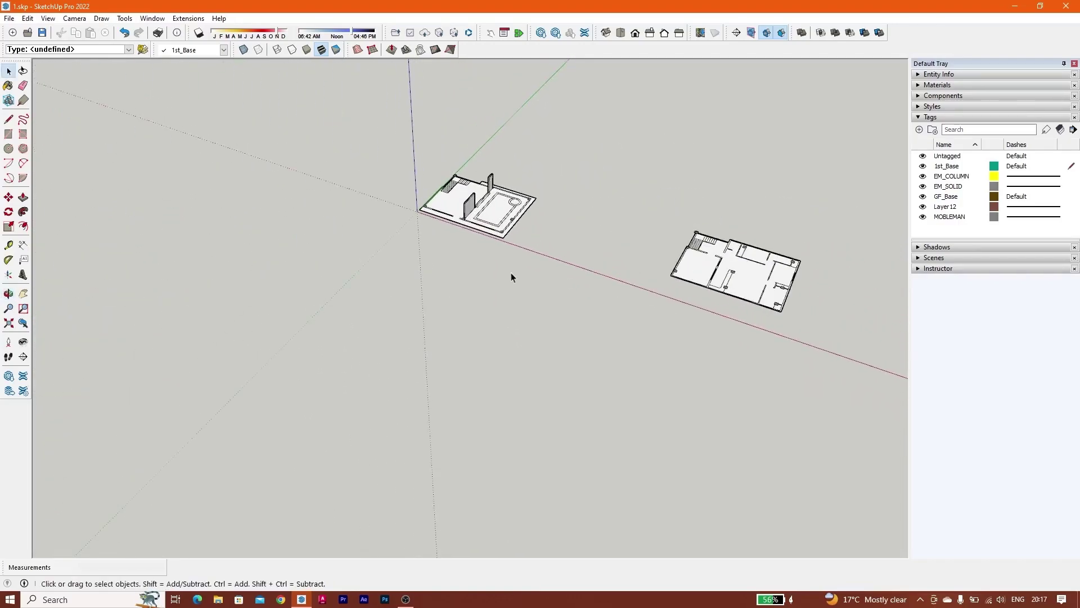
pyautogui.keyDown('shift'); pyautogui.moveTo(393, 212); pyautogui.dragTo(425, 241, button='middle'); pyautogui.keyUp('shift')
pyautogui.scroll(5, 513, 165)
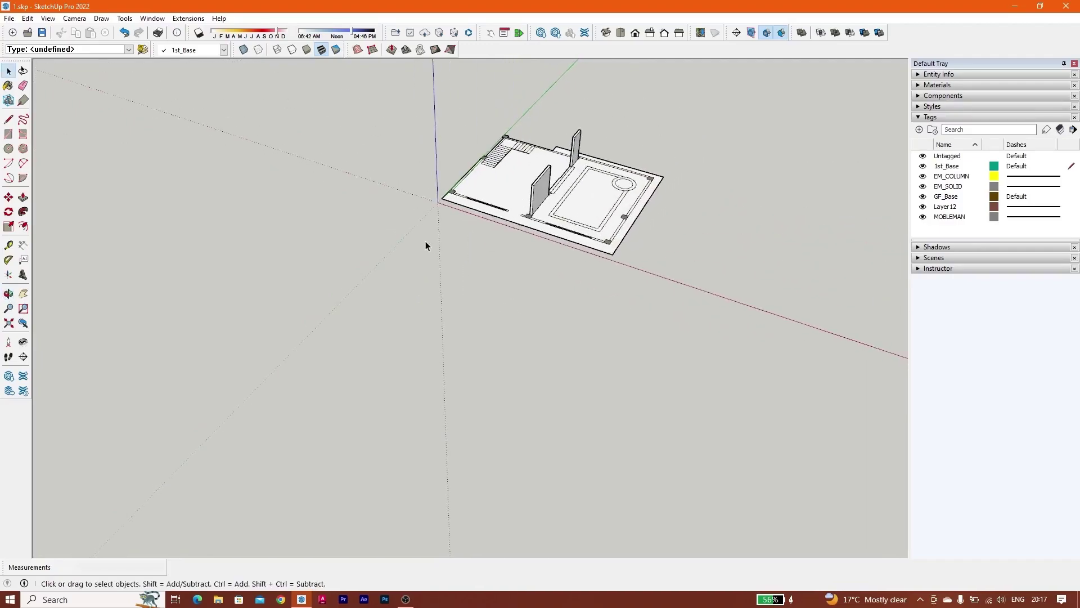
pyautogui.scroll(1, 425, 241)
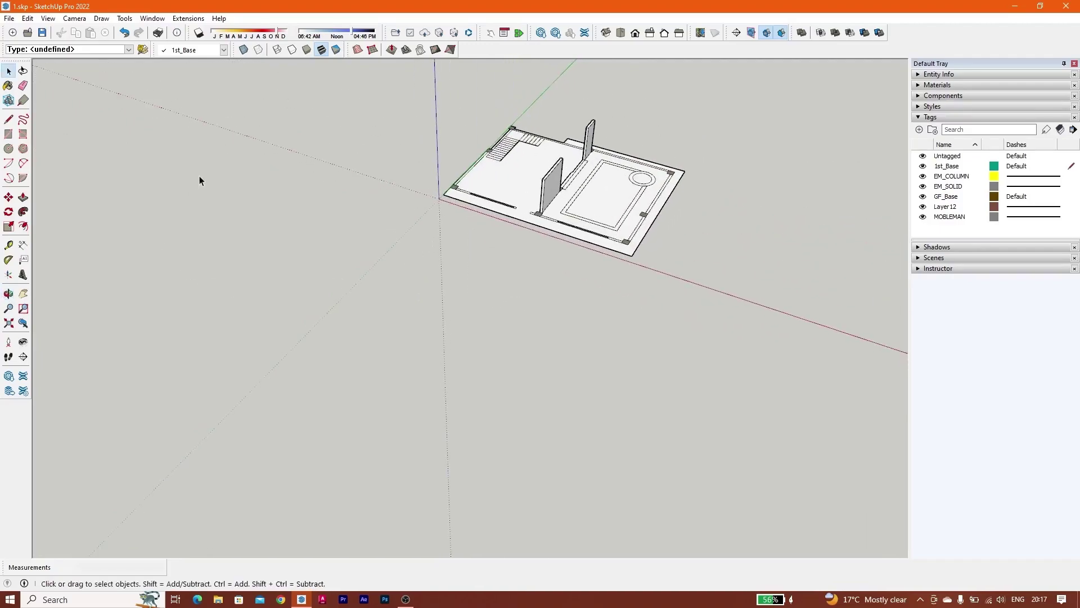
# Draw a circle with a radius of about 3.24 m on the empty ground in front of the ground floor plan
pyautogui.click(9, 153)
pyautogui.click(233, 306)
pyautogui.click(283, 298)
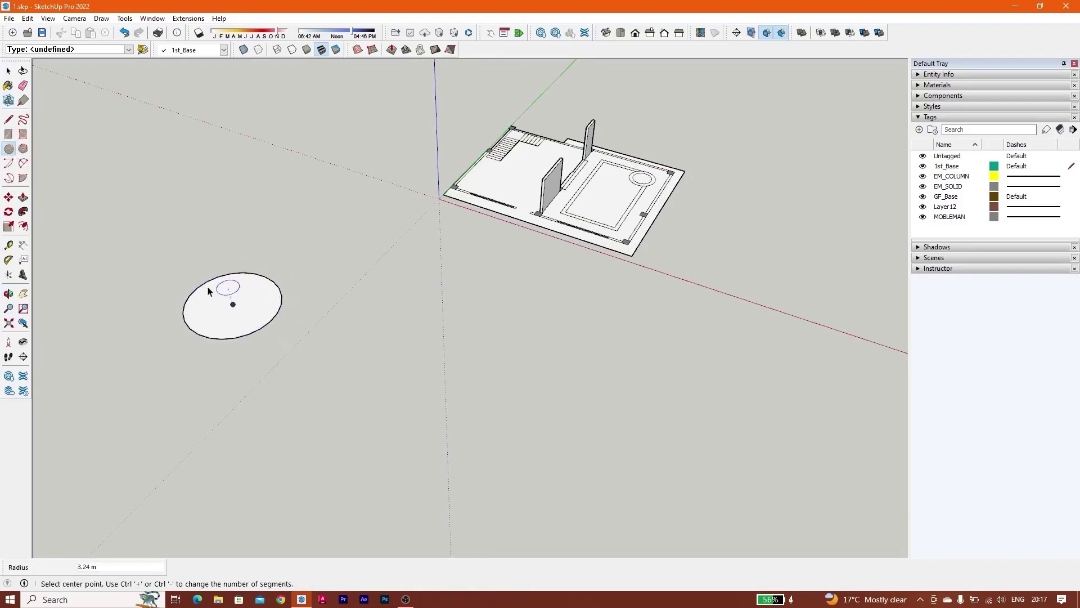
pyautogui.press('space')
# Extrude the circle upward into a cylinder with Smart Push Pull
pyautogui.scroll(4, 171, 289)
pyautogui.keyDown('shift'); pyautogui.moveTo(163, 297); pyautogui.dragTo(262, 248, button='middle'); pyautogui.keyUp('shift')
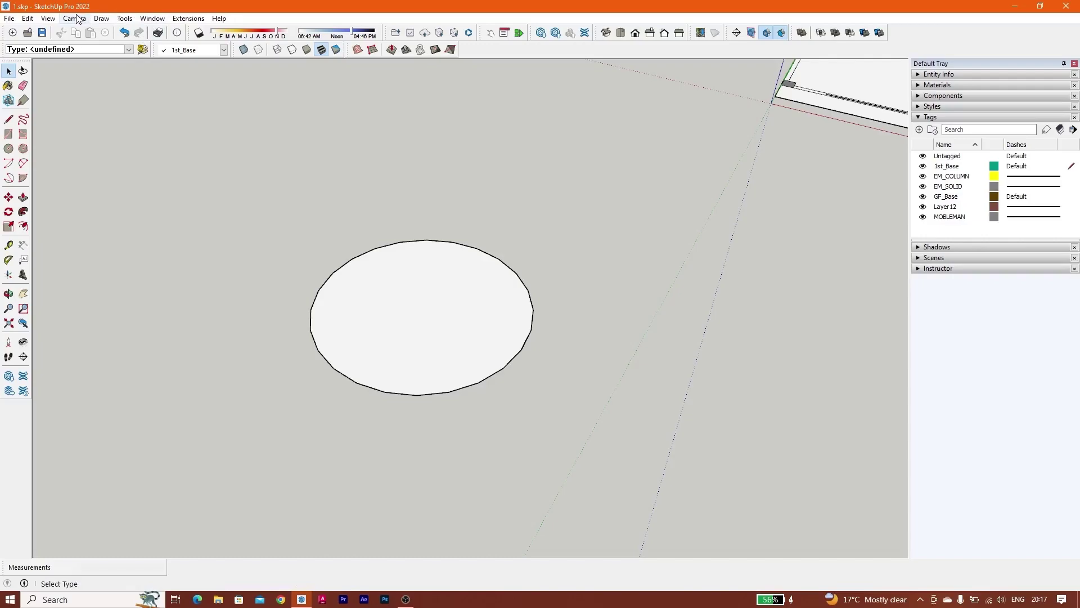
pyautogui.click(125, 18)
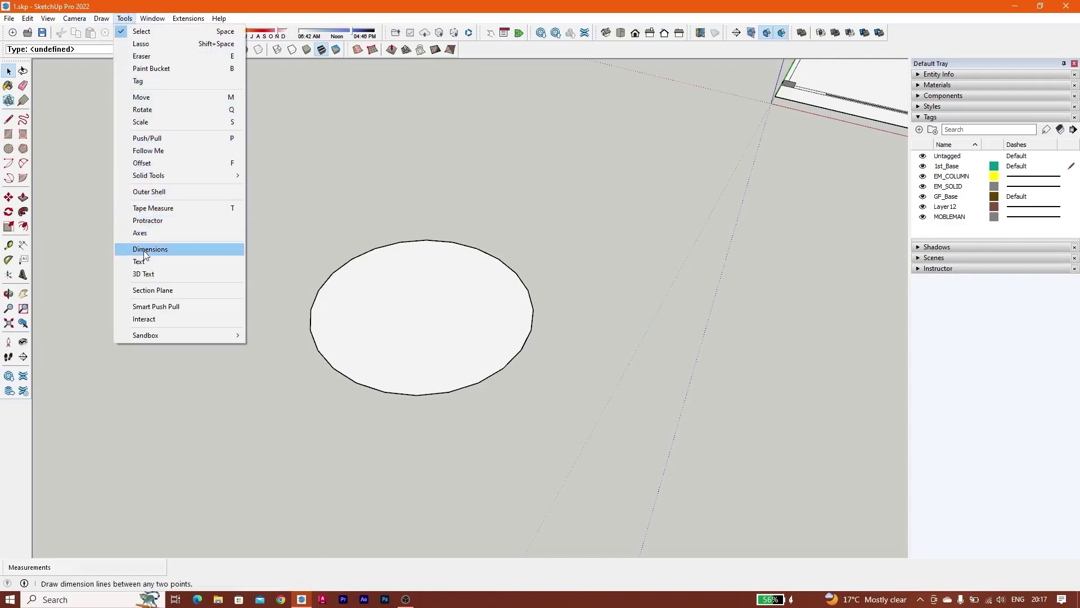
pyautogui.click(152, 306)
pyautogui.moveTo(443, 318); pyautogui.dragTo(440, 136)
pyautogui.click(440, 136)
pyautogui.scroll(-3, 444, 163)
pyautogui.moveTo(450, 220); pyautogui.dragTo(330, 215, button='middle')
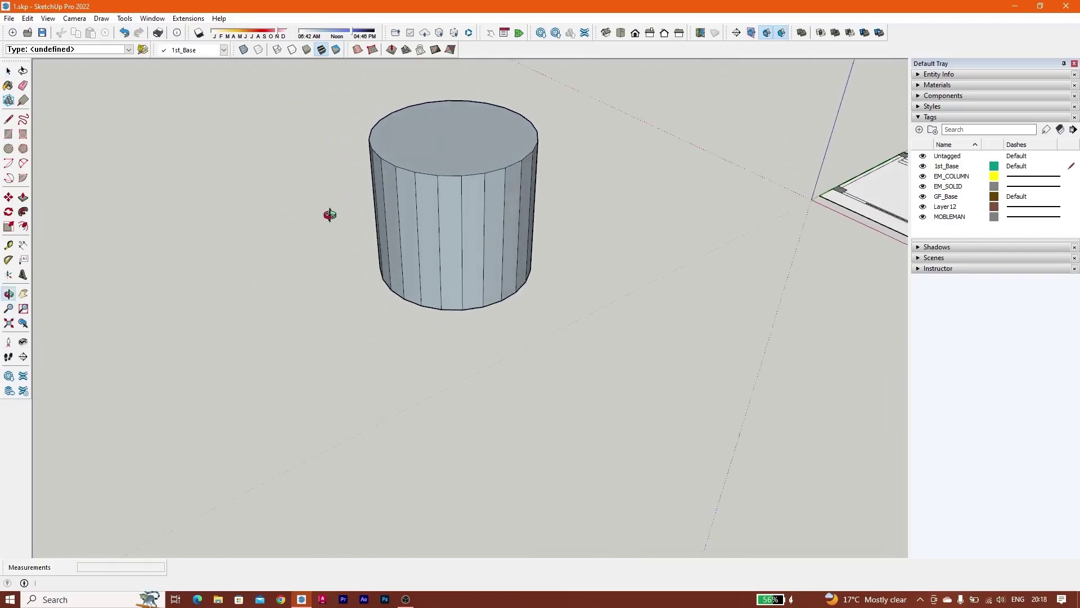
# Draw a second circle with a radius of about 2.5 m on the empty ground beside the faceted cylinder
pyautogui.moveTo(563, 185); pyautogui.dragTo(389, 310, button='middle')
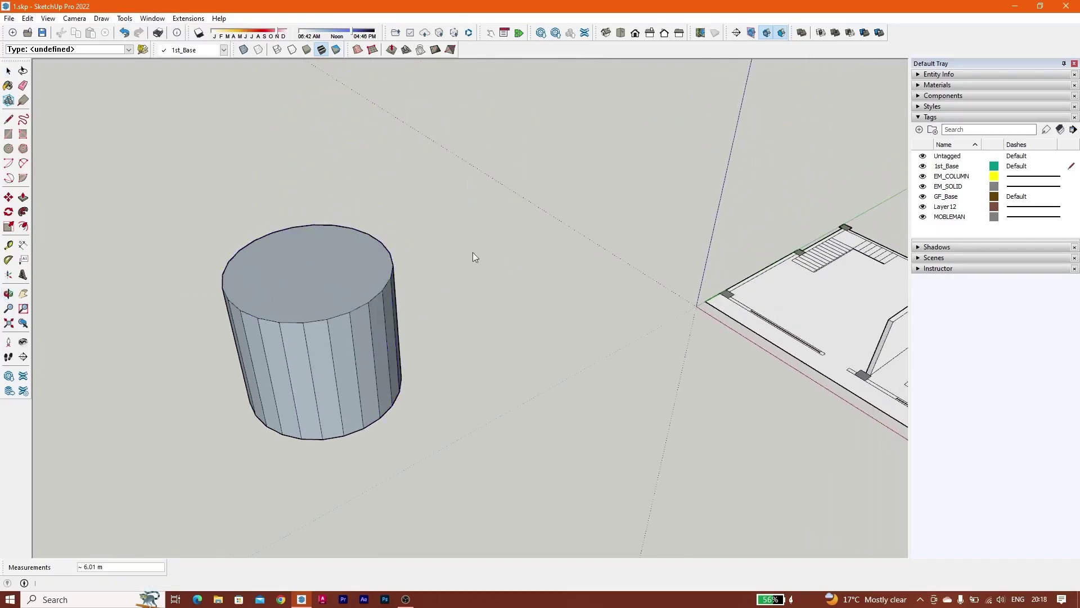
pyautogui.moveTo(379, 271); pyautogui.dragTo(432, 347, button='middle')
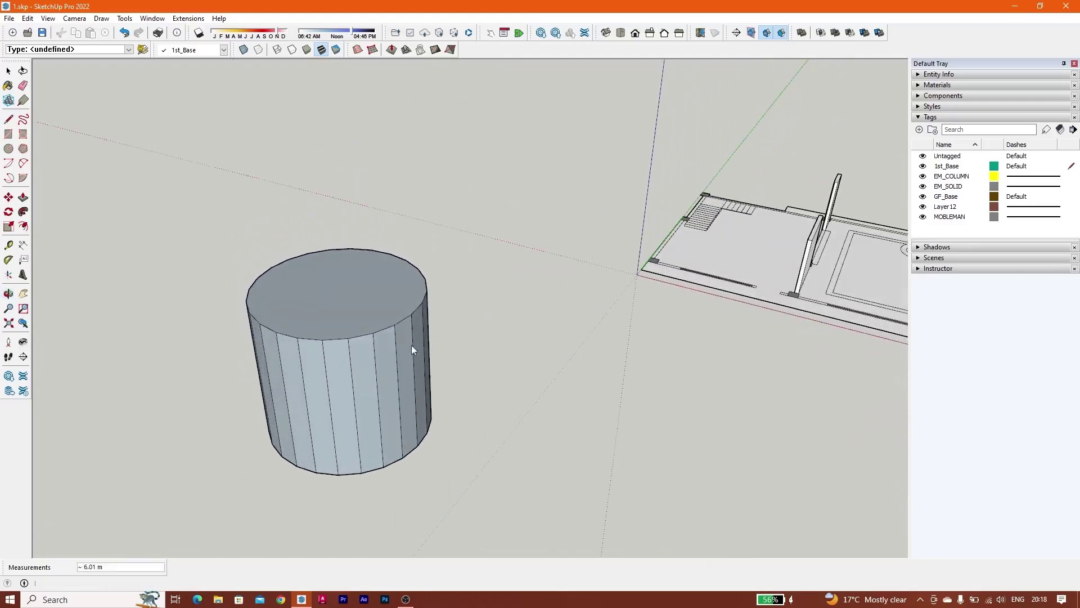
pyautogui.moveTo(303, 360); pyautogui.dragTo(373, 281, button='middle')
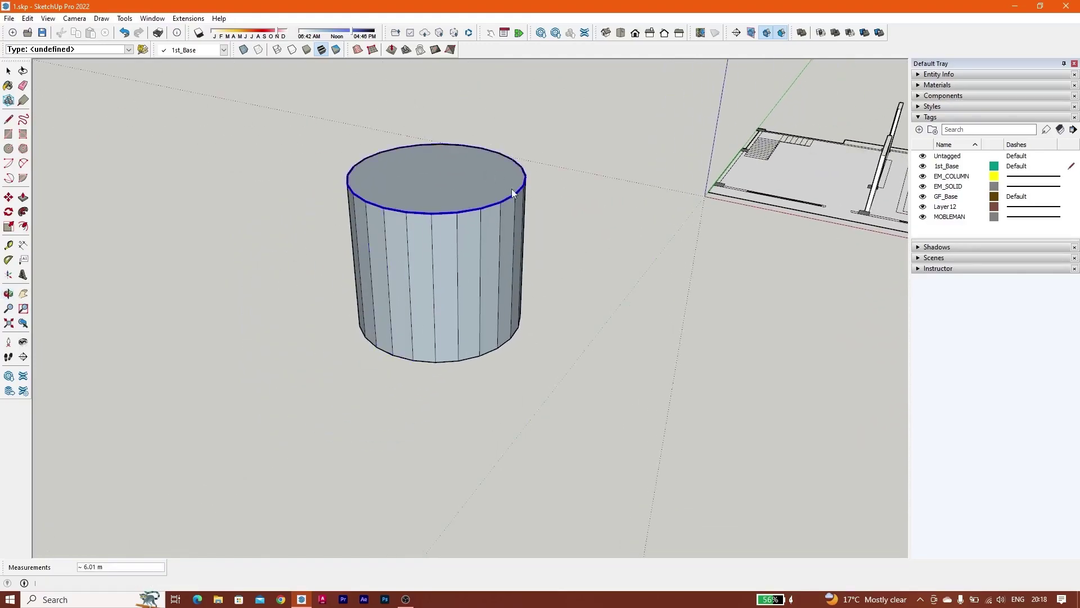
pyautogui.moveTo(434, 251); pyautogui.dragTo(495, 225, button='middle')
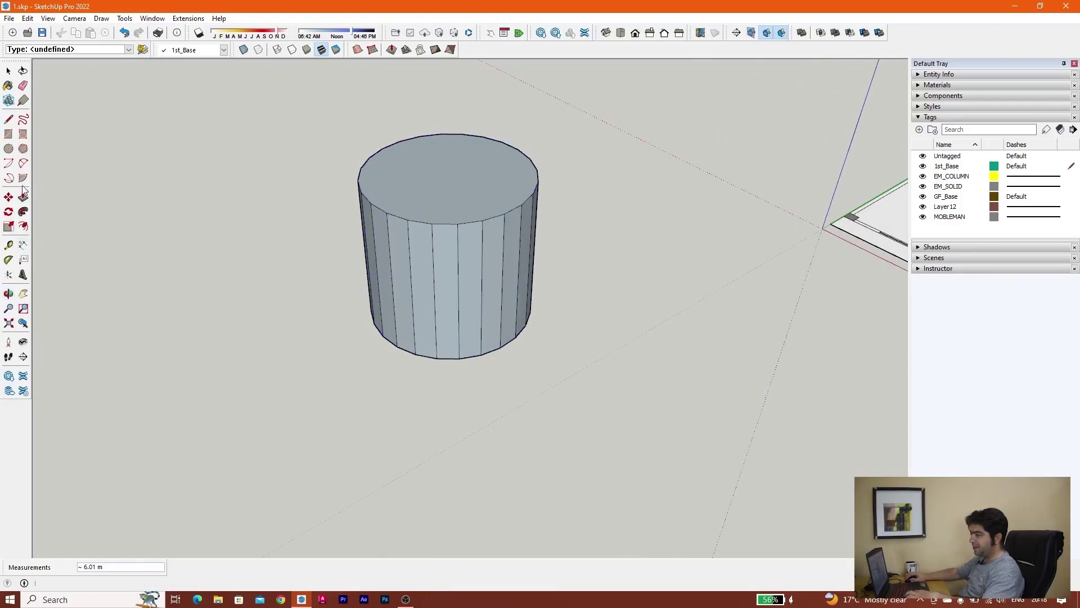
pyautogui.click(8, 148)
pyautogui.click(107, 384)
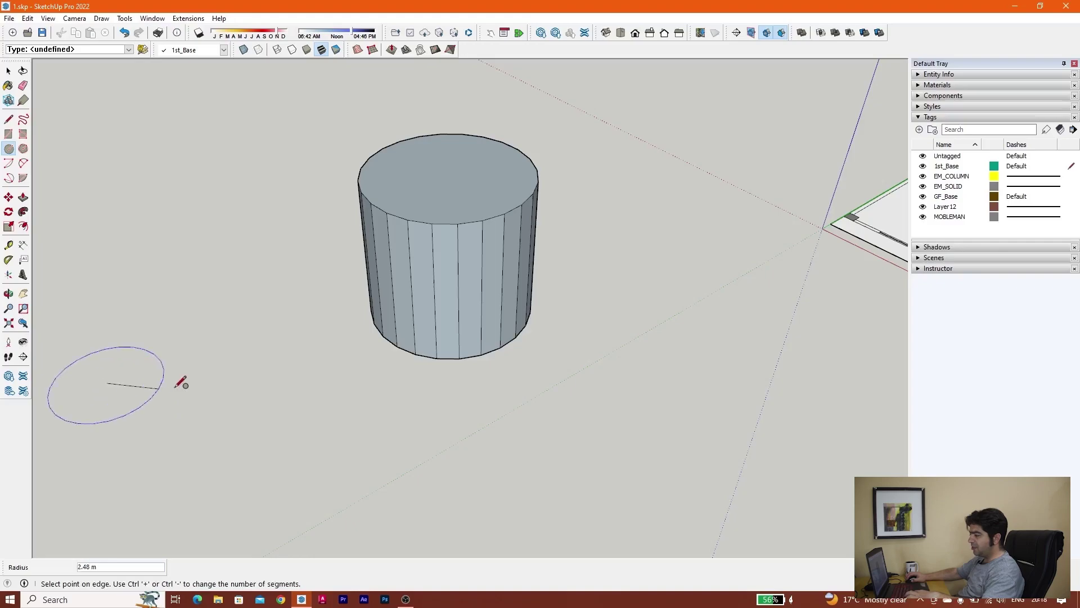
pyautogui.click(176, 379)
pyautogui.scroll(-3, 176, 319)
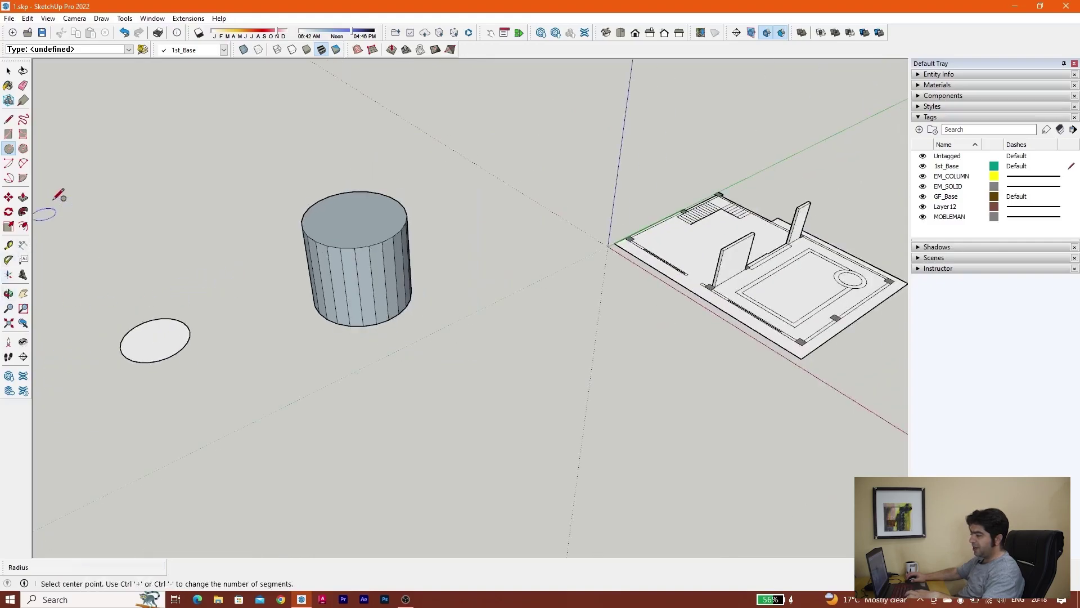
# Extrude the new circle about 6.01 m with Push/Pull, using the top edge of the faceted cylinder as the height reference
pyautogui.click(23, 197)
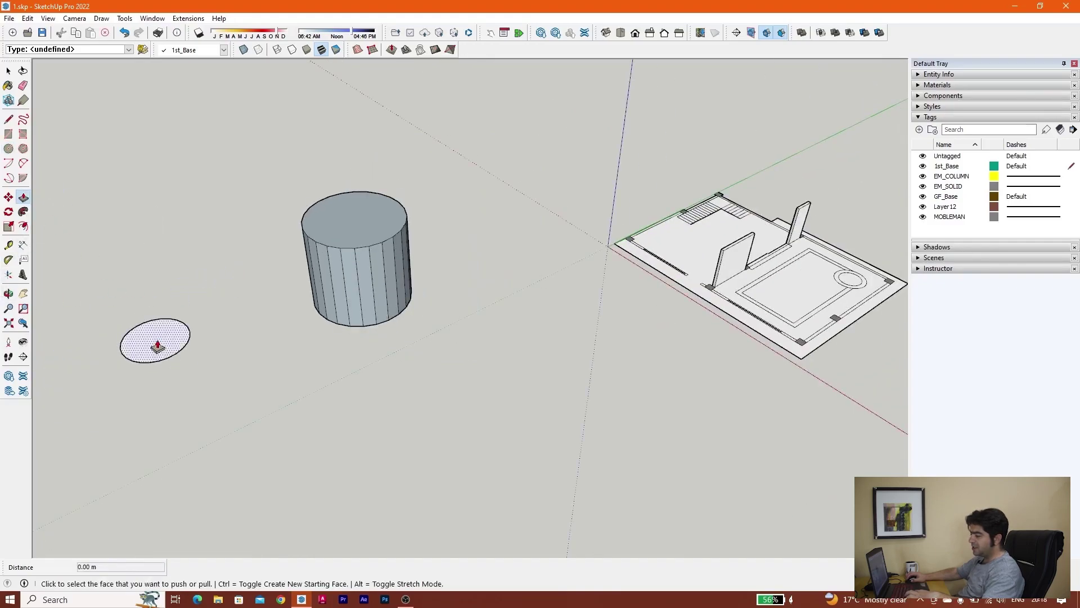
pyautogui.click(157, 346)
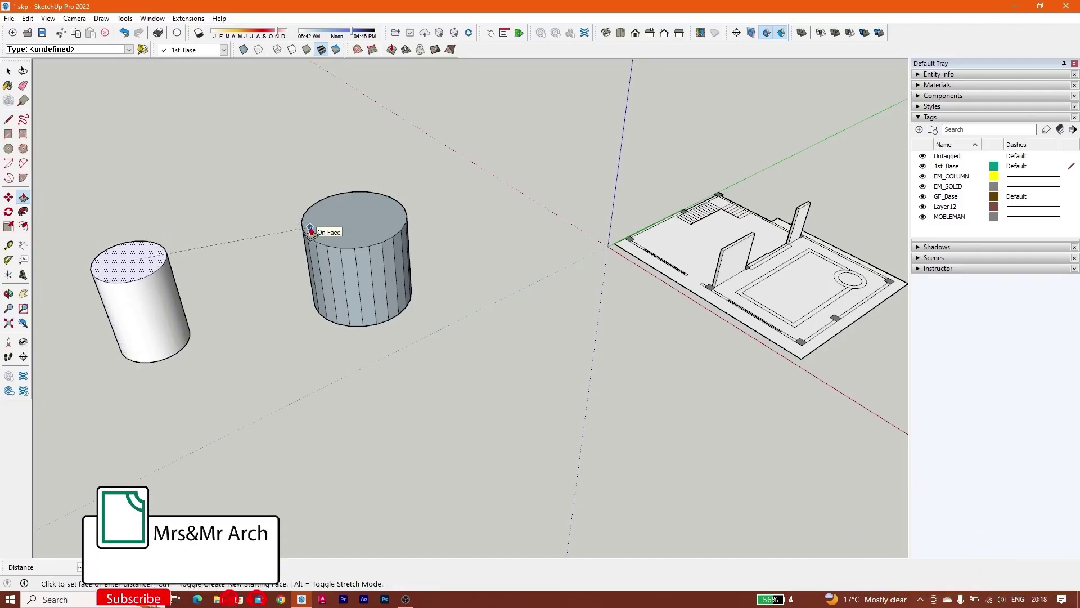
pyautogui.scroll(2, 143, 301)
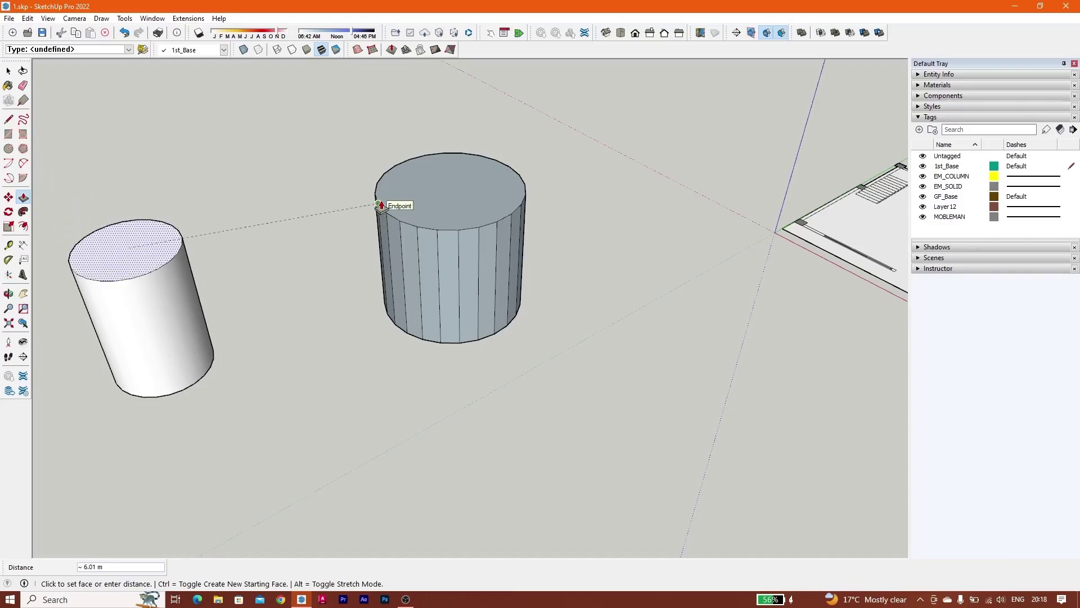
pyautogui.click(399, 227)
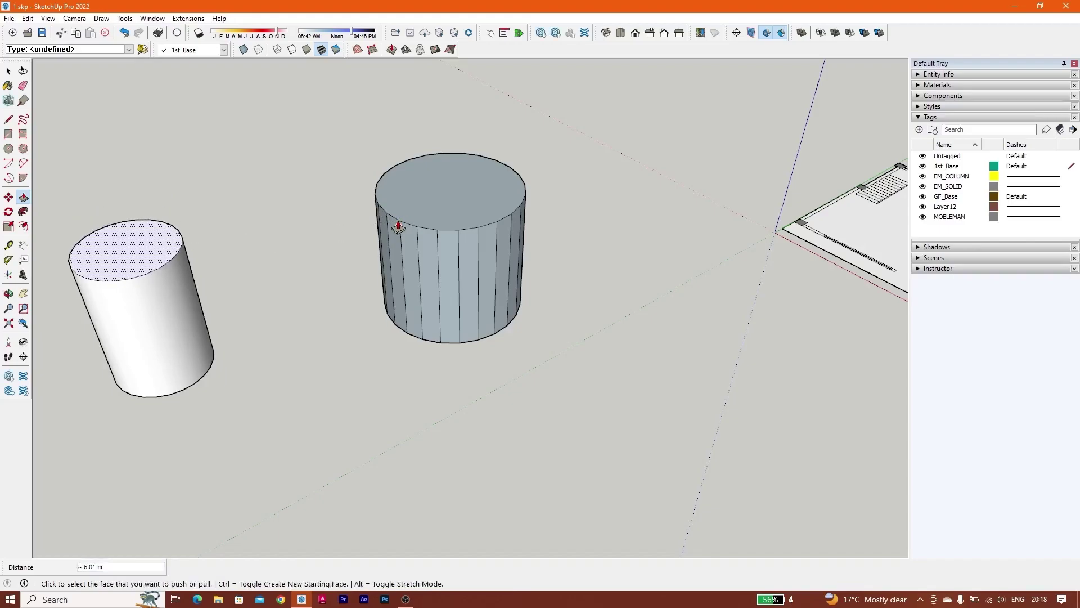
# Pull the top face of the smooth cylinder up another 3.88 m
pyautogui.click(120, 255)
pyautogui.click(119, 164)
pyautogui.scroll(-3, 171, 214)
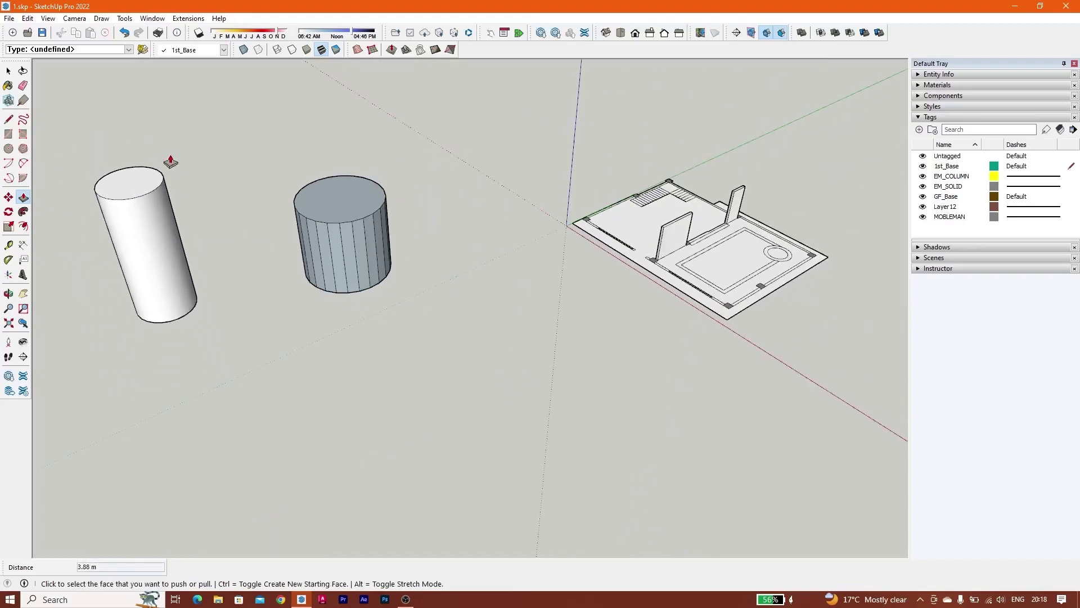
# Try to raise the faceted cylinder's top face to the height of the smooth cylinder with Smart Push Pull
pyautogui.click(125, 18)
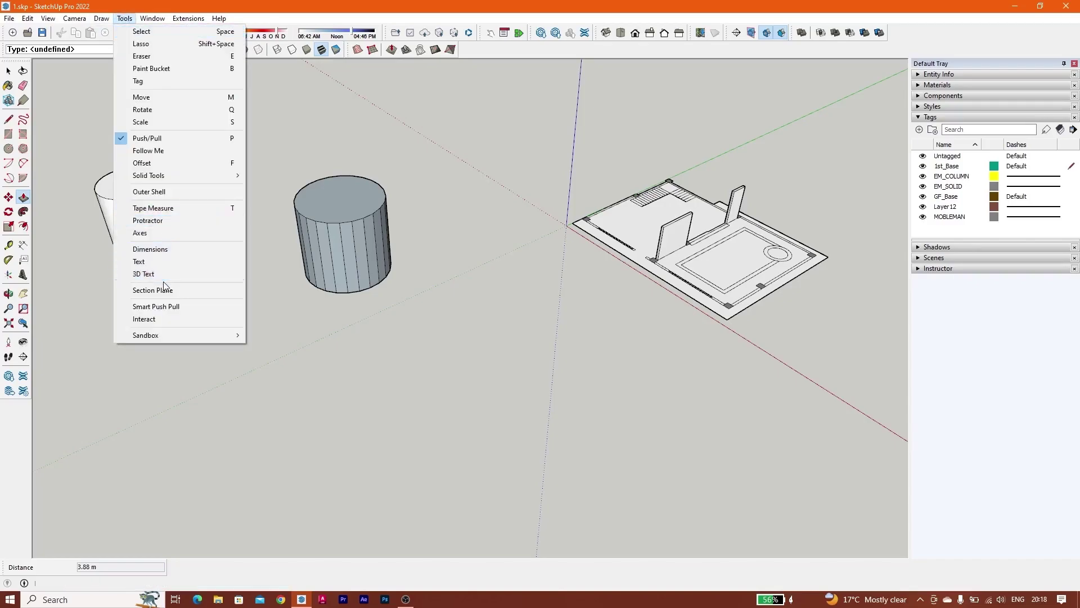
pyautogui.click(156, 306)
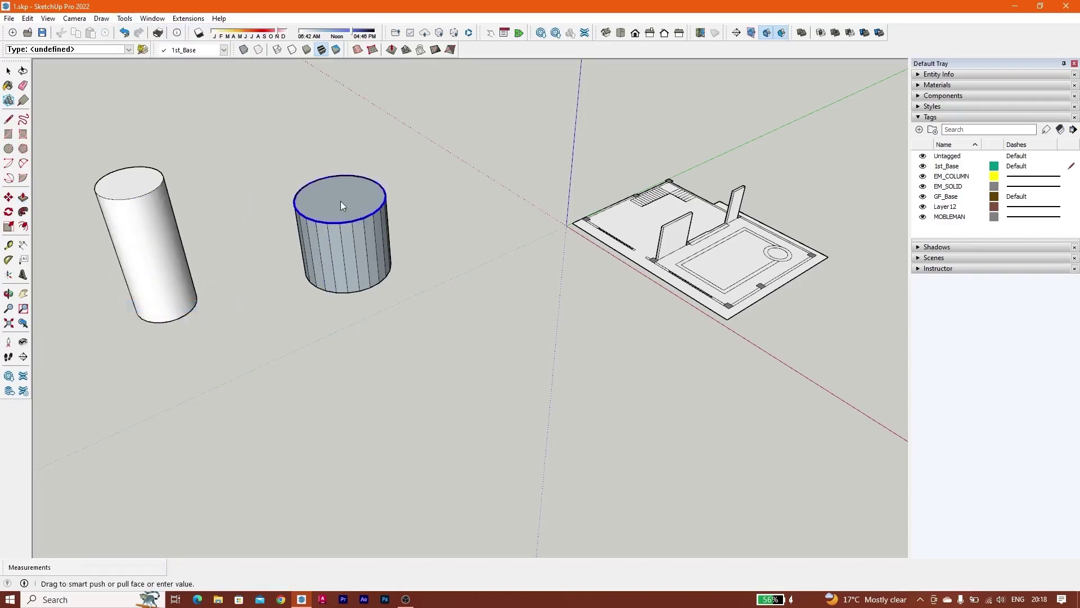
pyautogui.click(300, 182)
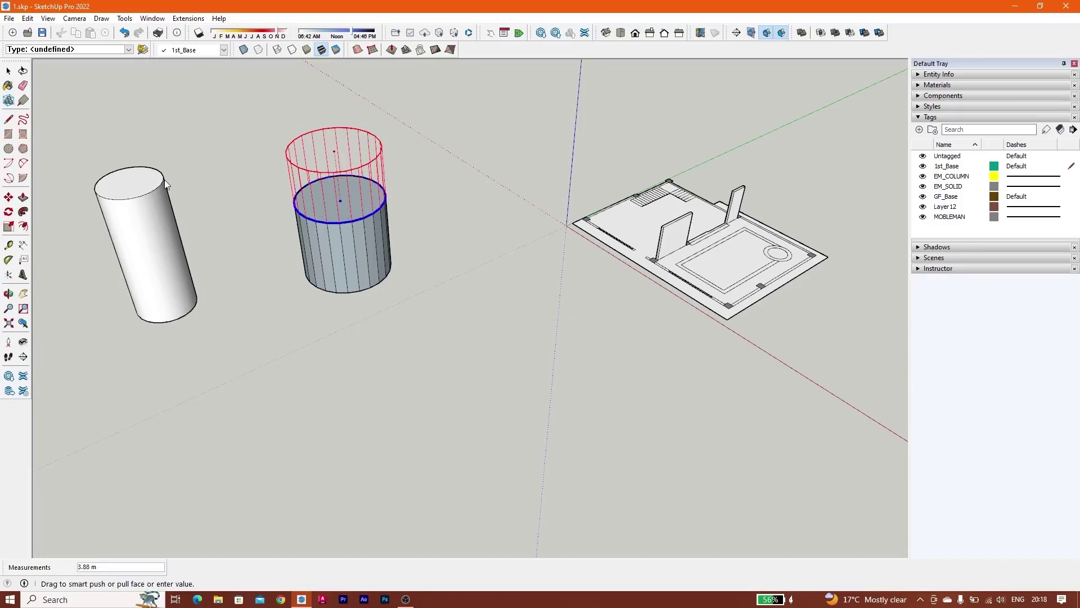
pyautogui.scroll(2, 163, 183)
pyautogui.scroll(1, 162, 183)
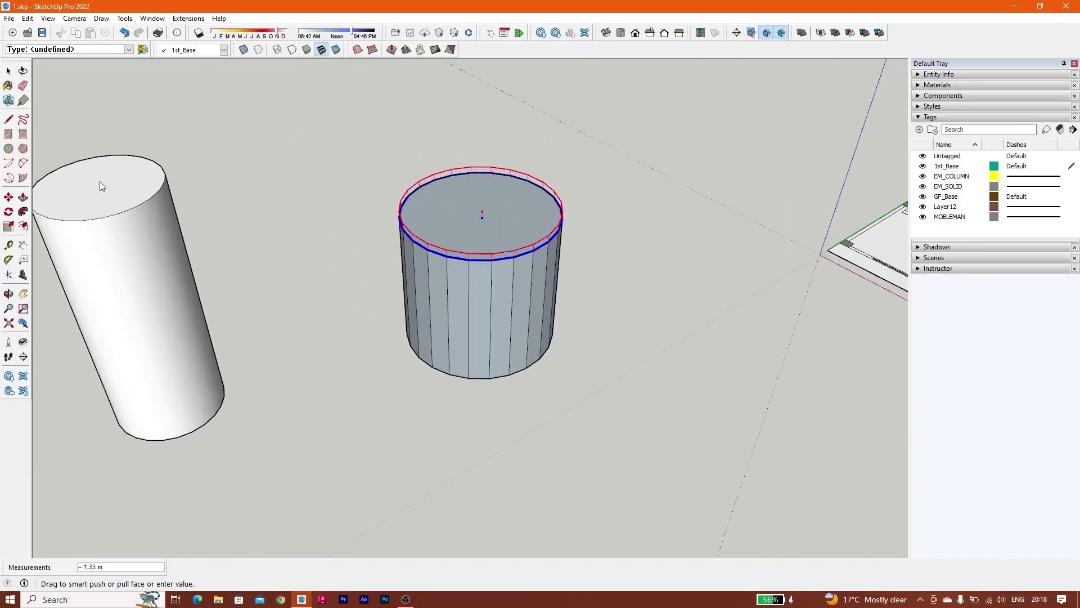
pyautogui.click(286, 219)
pyautogui.scroll(-3, 322, 238)
pyautogui.scroll(1, 270, 250)
pyautogui.press('space')
# Compare the side surfaces of the smooth cylinder and the faceted cylinder from several angles and distances
pyautogui.scroll(-1, 359, 281)
pyautogui.scroll(3, 407, 285)
pyautogui.moveTo(437, 265); pyautogui.dragTo(591, 235, button='middle')
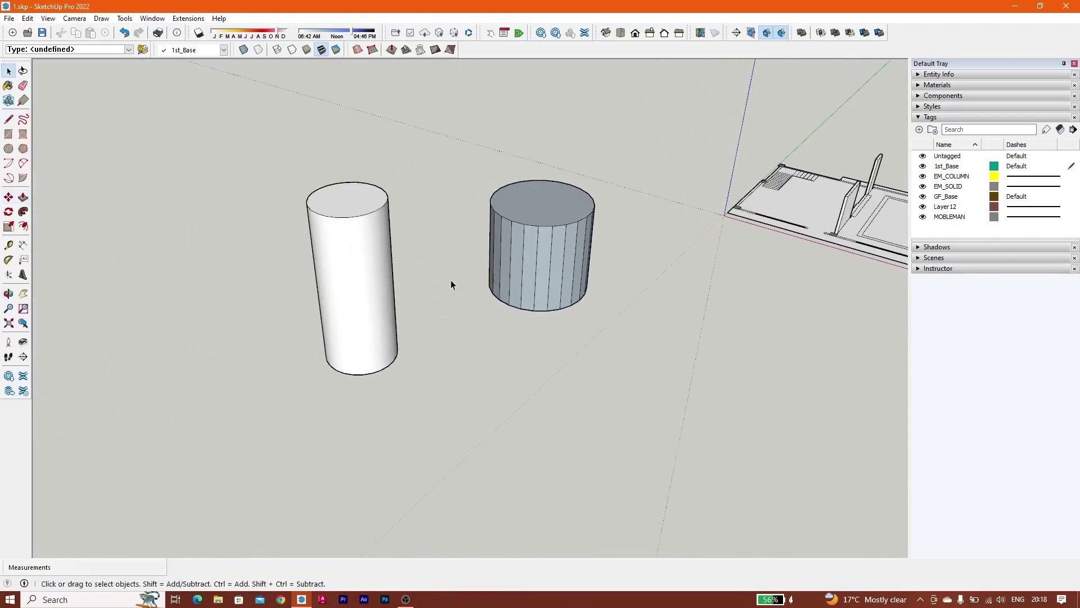
pyautogui.moveTo(575, 277); pyautogui.dragTo(457, 285, button='middle')
pyautogui.scroll(4, 562, 254)
pyautogui.moveTo(563, 258); pyautogui.dragTo(297, 251, button='middle')
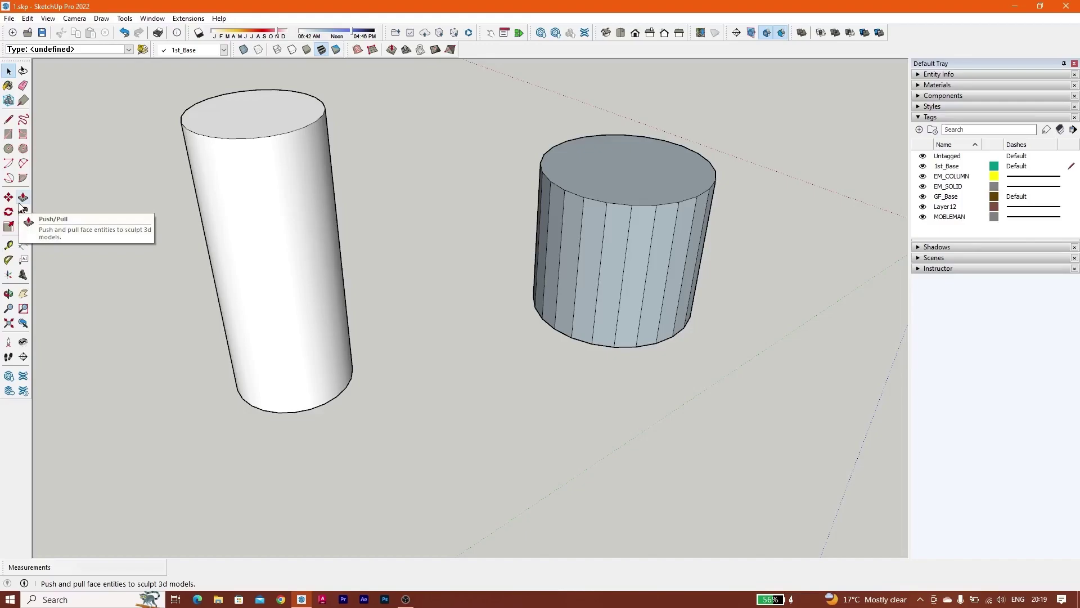
pyautogui.scroll(-2, 93, 225)
pyautogui.scroll(5, 856, 263)
pyautogui.scroll(-5, 641, 202)
pyautogui.scroll(4, 640, 200)
pyautogui.scroll(-6, 561, 202)
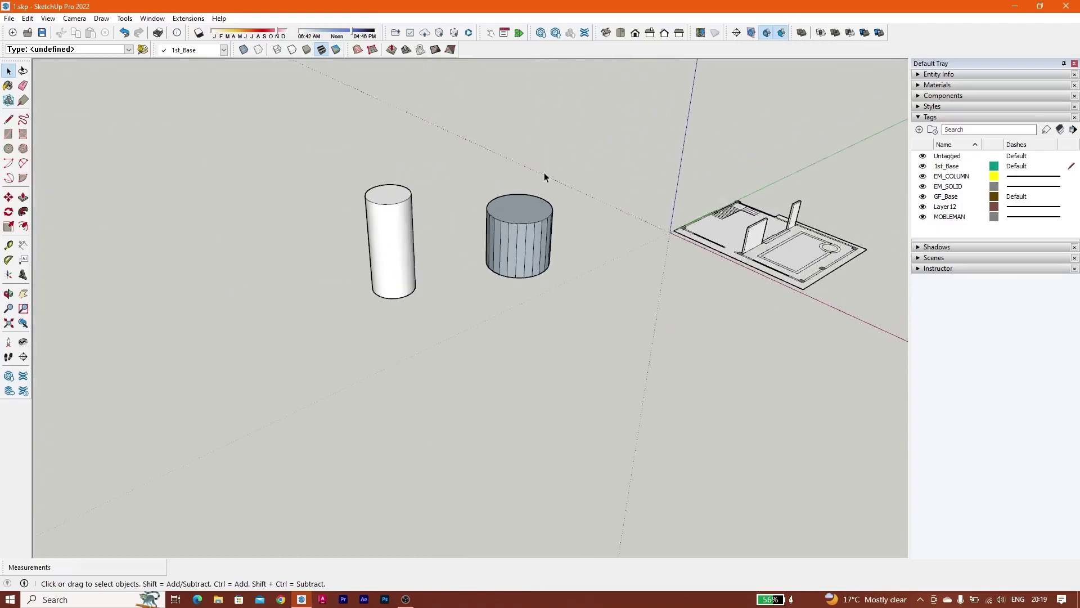
pyautogui.scroll(4, 478, 208)
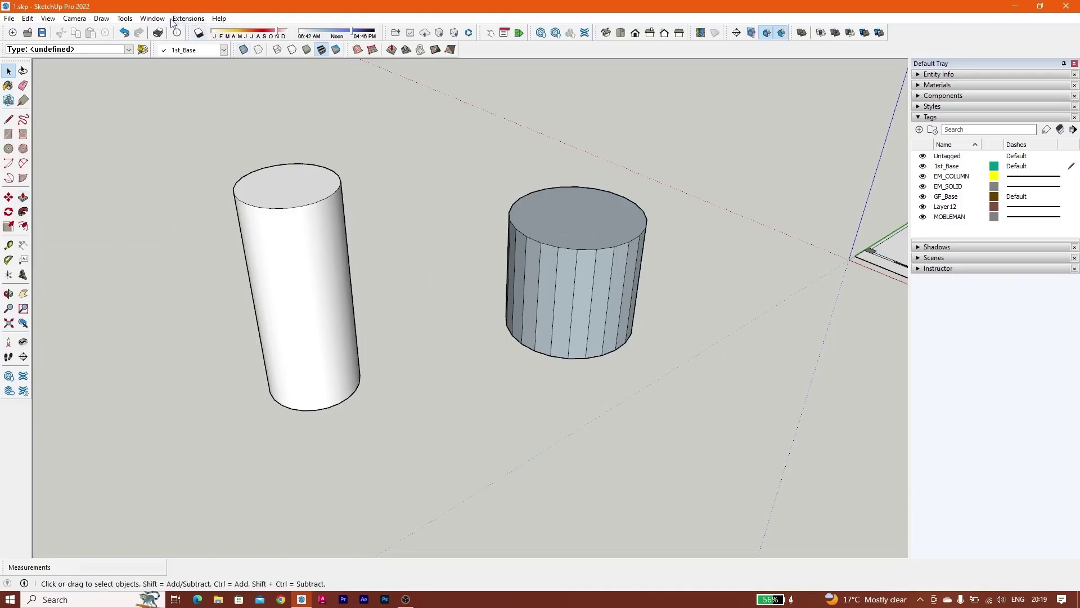
pyautogui.scroll(5, 614, 300)
pyautogui.moveTo(541, 240); pyautogui.dragTo(521, 229, button='middle')
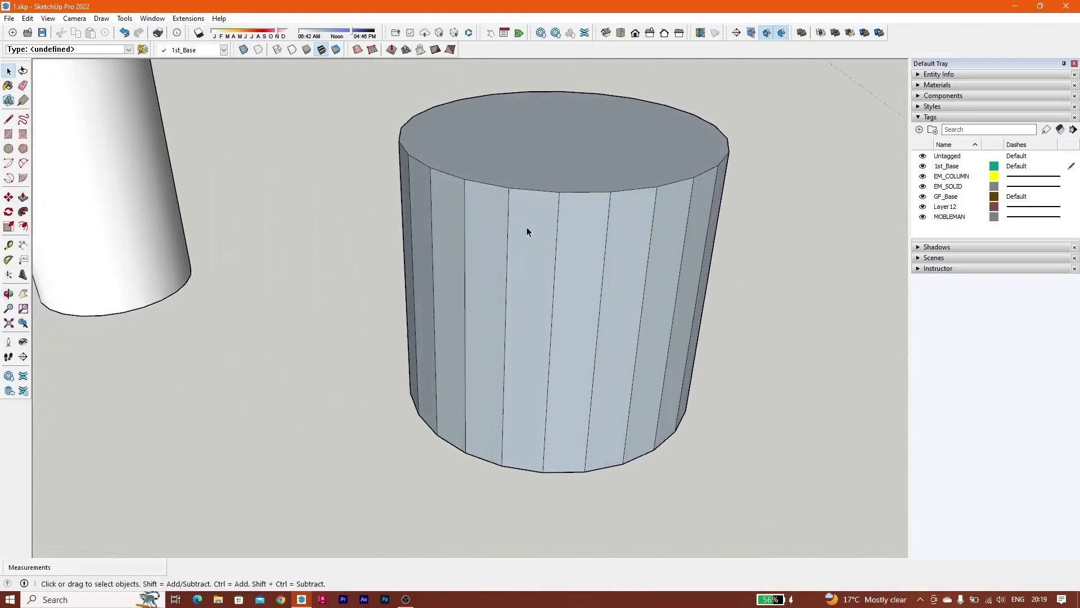
# Select several side faces of the faceted cylinder one at a time to check that they are separate
pyautogui.scroll(2, 613, 241)
pyautogui.click(596, 234)
pyautogui.click(521, 231)
pyautogui.click(481, 232)
pyautogui.click(444, 230)
pyautogui.moveTo(411, 215); pyautogui.dragTo(511, 231, button='middle')
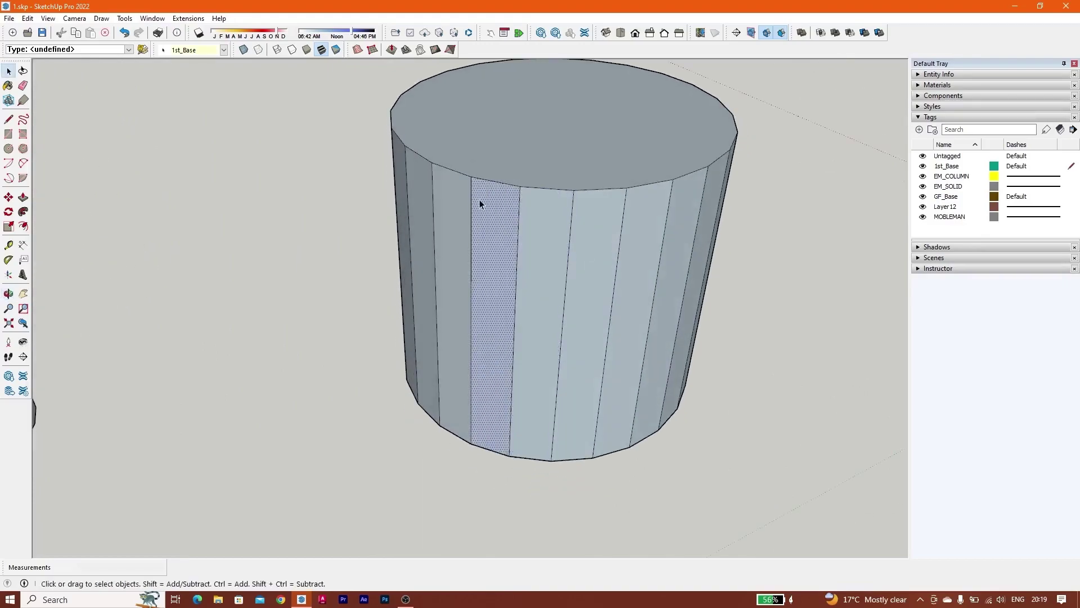
# Try pushing the selected side face into the faceted cylinder with Push/Pull
pyautogui.scroll(-5, 484, 262)
pyautogui.scroll(-3, 528, 279)
pyautogui.scroll(5, 523, 251)
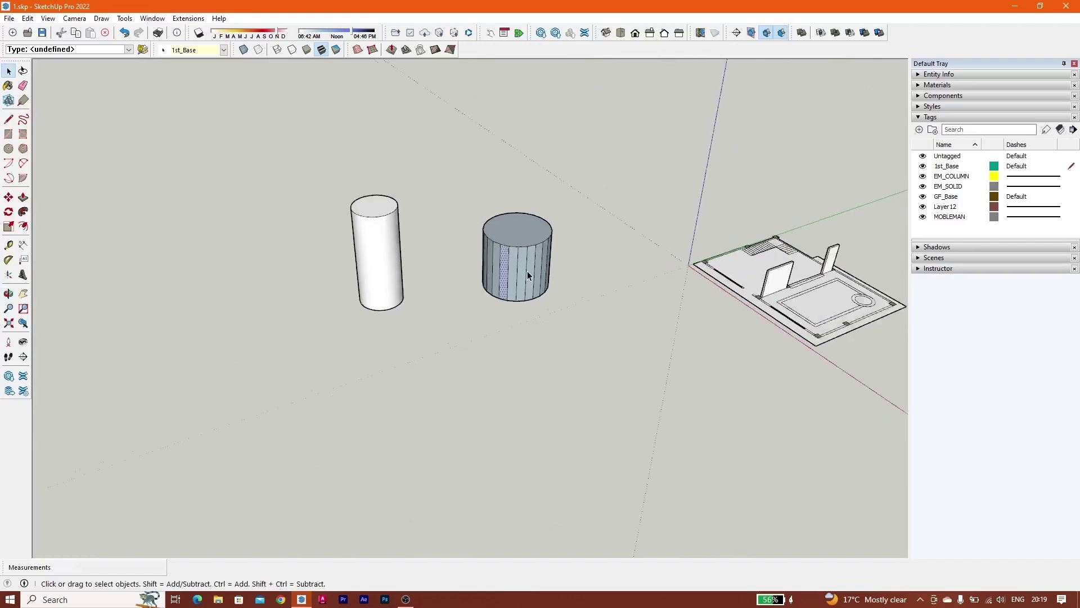
pyautogui.scroll(-2, 531, 225)
pyautogui.scroll(-4, 516, 252)
pyautogui.moveTo(532, 198); pyautogui.dragTo(471, 332, button='middle')
pyautogui.scroll(-2, 517, 225)
pyautogui.scroll(3, 505, 232)
pyautogui.scroll(3, 504, 232)
pyautogui.moveTo(500, 236); pyautogui.dragTo(495, 313, button='middle')
pyautogui.press('p')
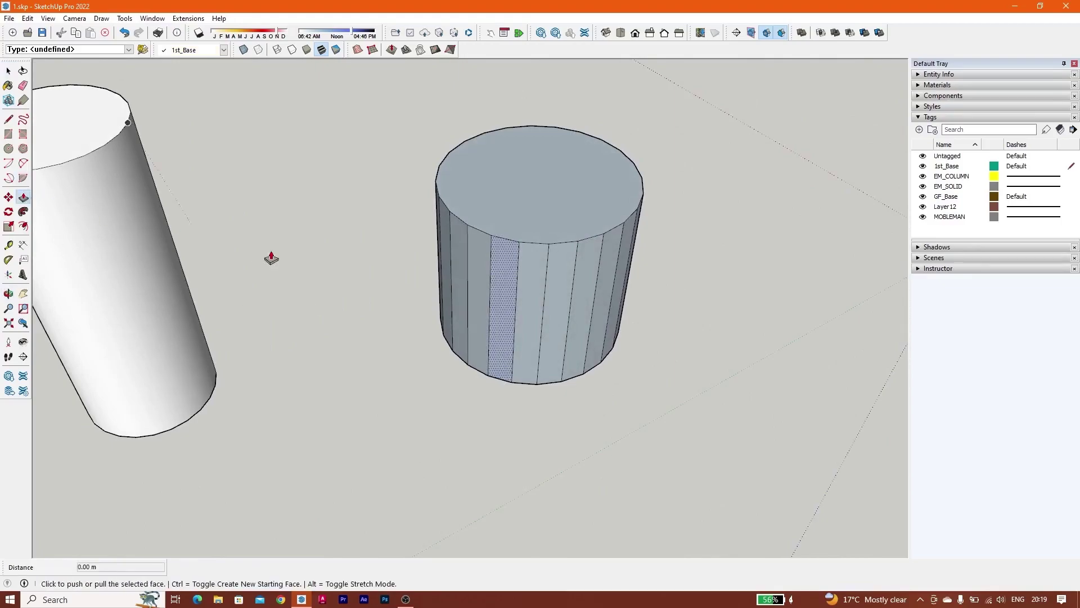
pyautogui.click(517, 277)
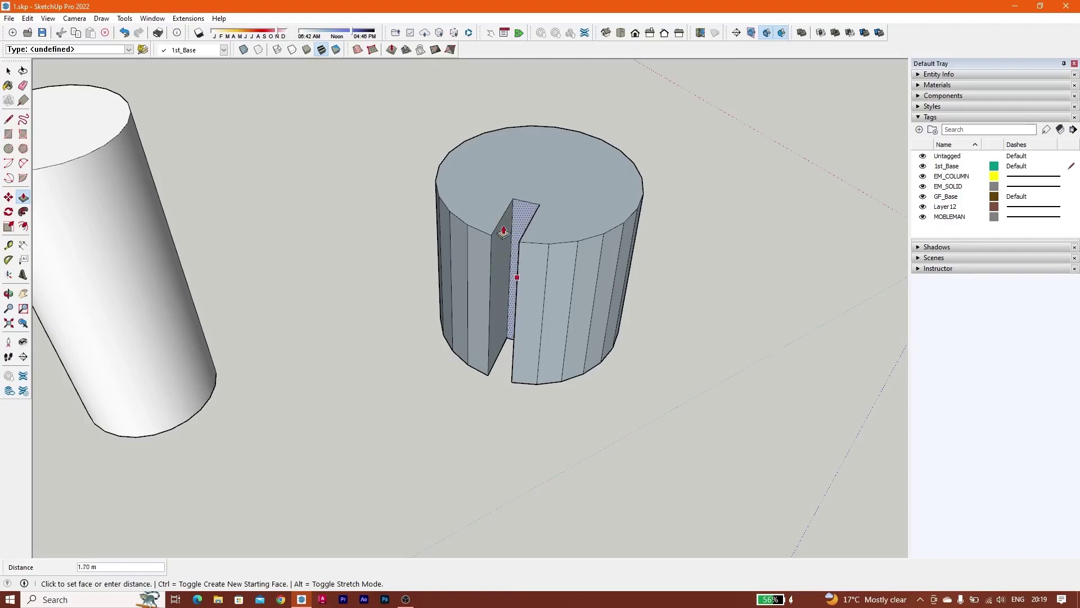
pyautogui.click(498, 274)
pyautogui.press('space')
# Try the Push/Pull tool on the curved side of the smooth cylinder
pyautogui.scroll(-2, 518, 252)
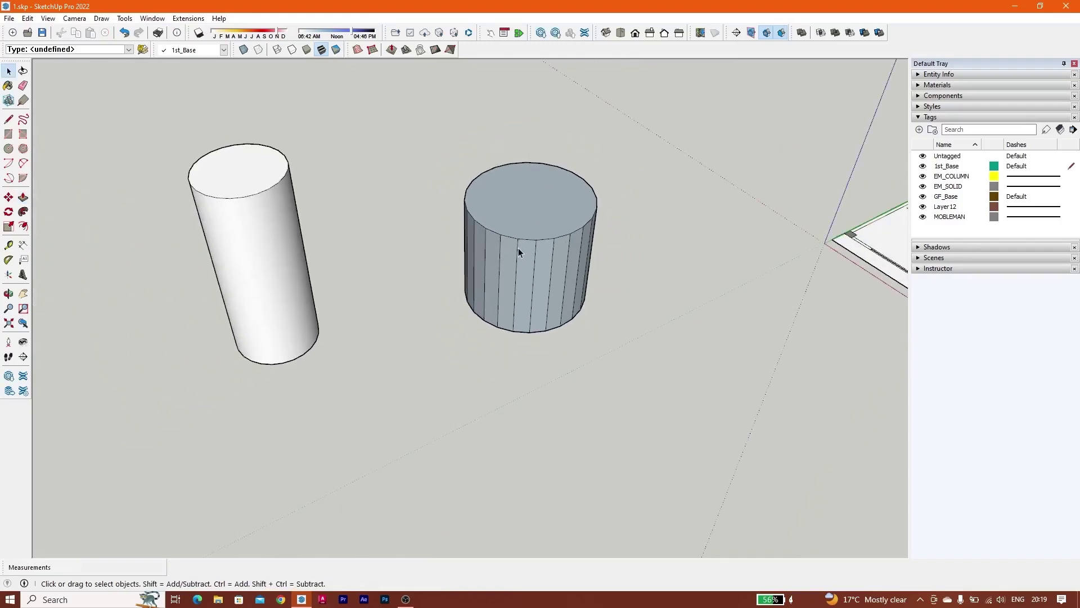
pyautogui.scroll(3, 518, 252)
pyautogui.click(23, 197)
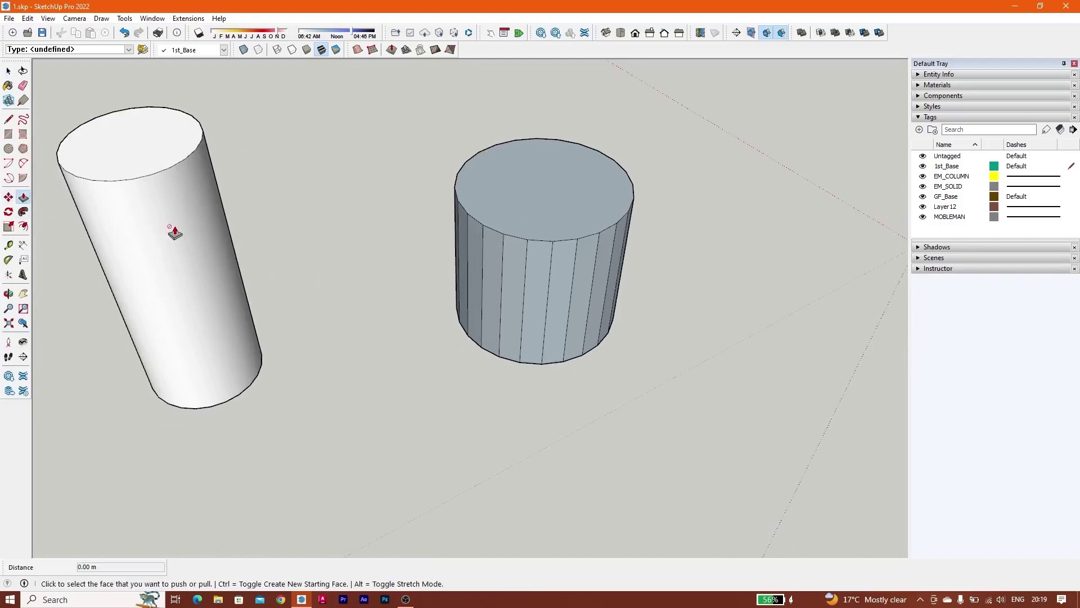
pyautogui.press('space')
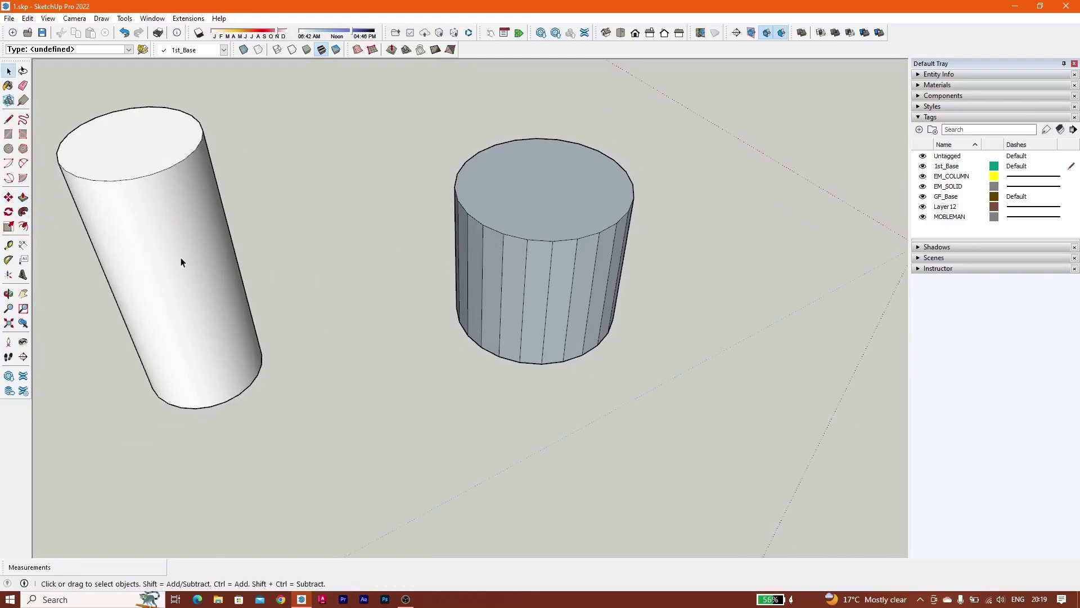
# Extrude one segment of the smooth cylinder's curved side outward into a large wedge with Smart Push Pull
pyautogui.click(180, 263)
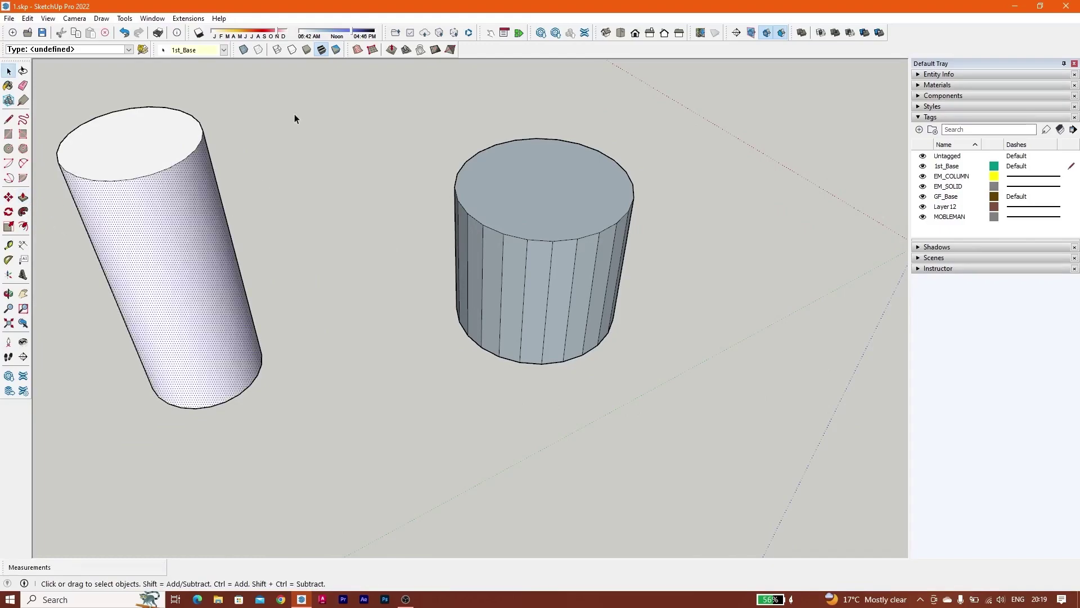
pyautogui.click(123, 20)
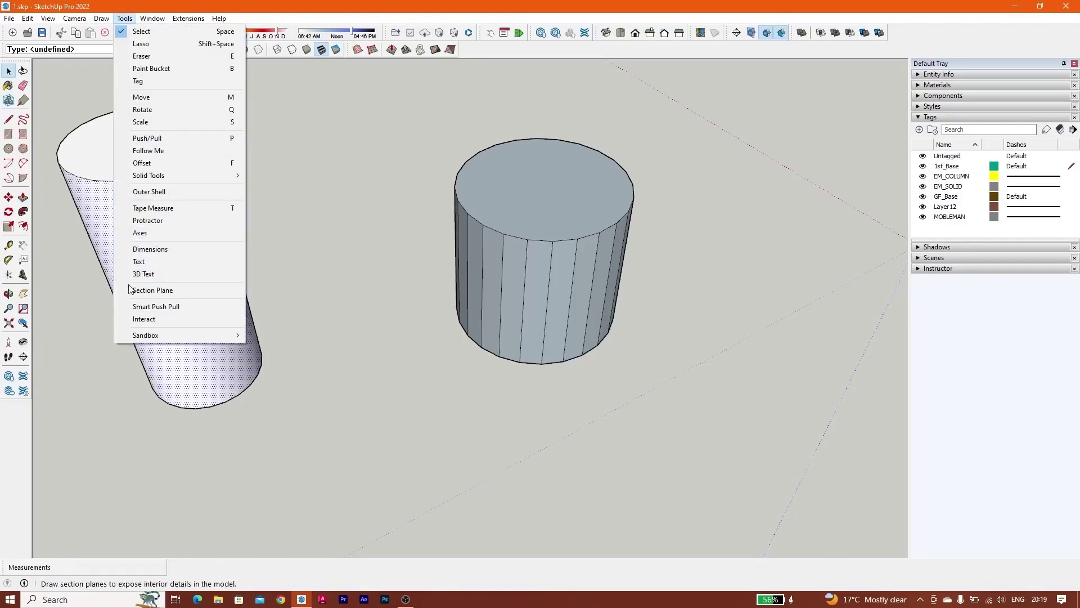
pyautogui.click(156, 306)
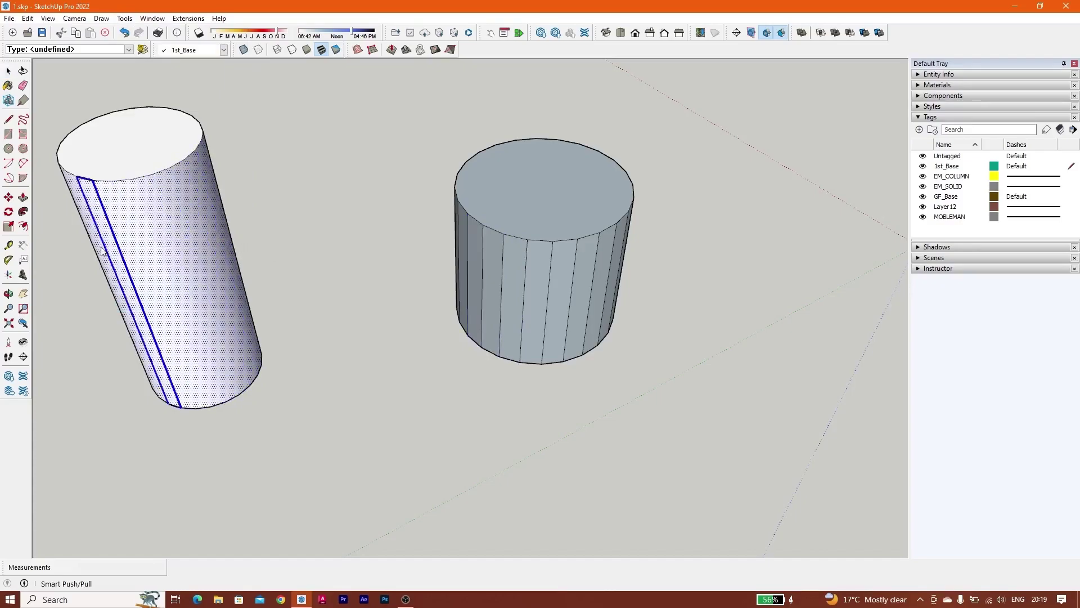
pyautogui.click(202, 256)
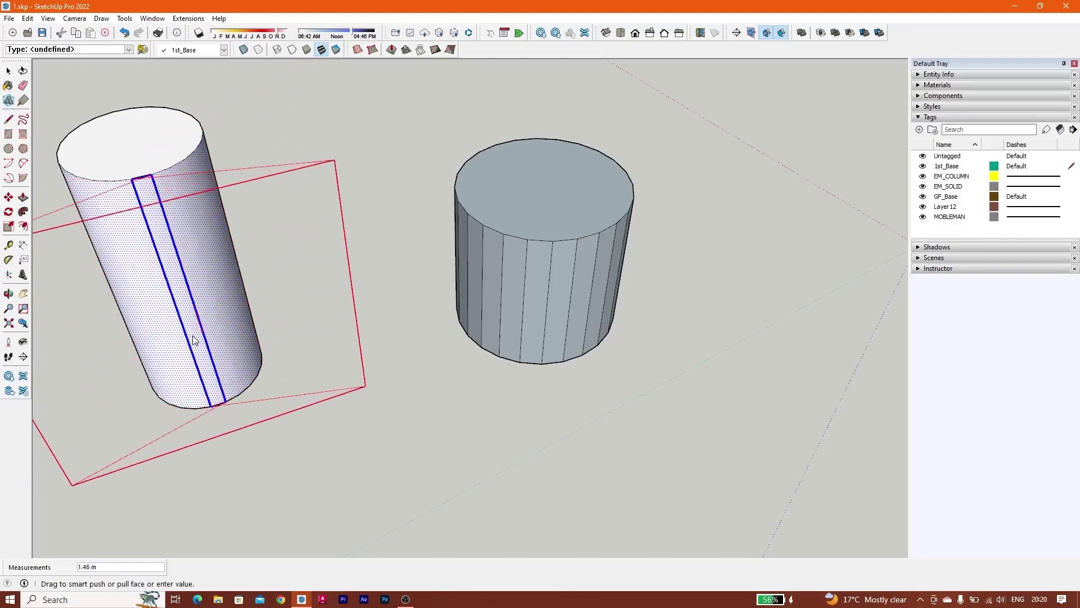
pyautogui.moveTo(207, 332); pyautogui.dragTo(241, 329)
# Try to push or pull one side face of the faceted cylinder with Smart Push Pull
pyautogui.moveTo(241, 329); pyautogui.dragTo(498, 325, button='middle')
pyautogui.scroll(5, 444, 263)
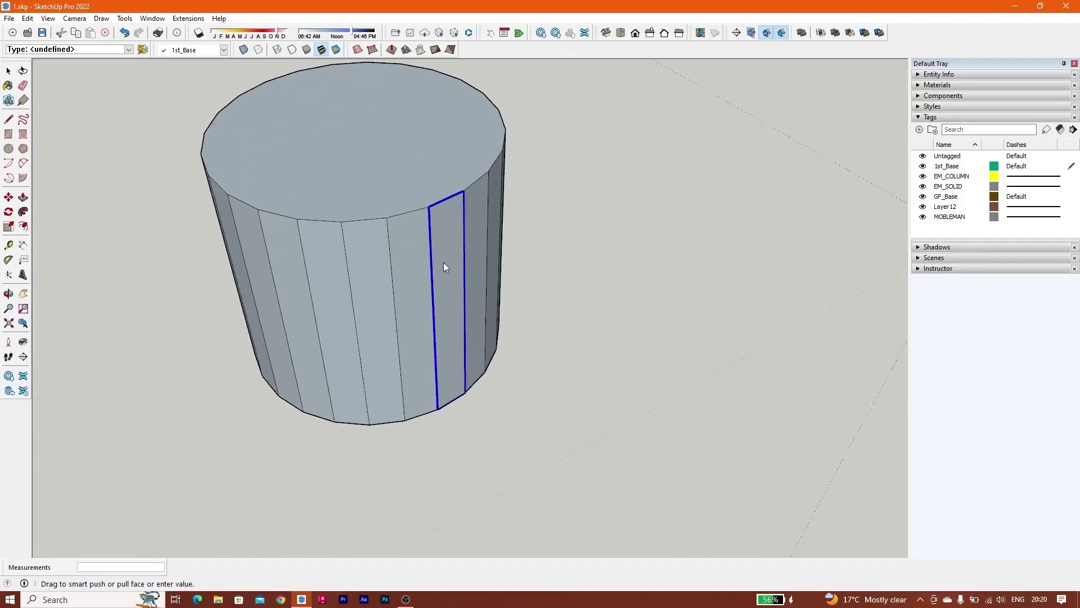
pyautogui.scroll(-2, 434, 250)
pyautogui.moveTo(448, 250); pyautogui.dragTo(447, 310)
pyautogui.press('space')
# Extrude one side face of the faceted cylinder straight outward about 3.12 m with the native Push/Pull tool
pyautogui.scroll(-2, 453, 244)
pyautogui.scroll(-5, 450, 242)
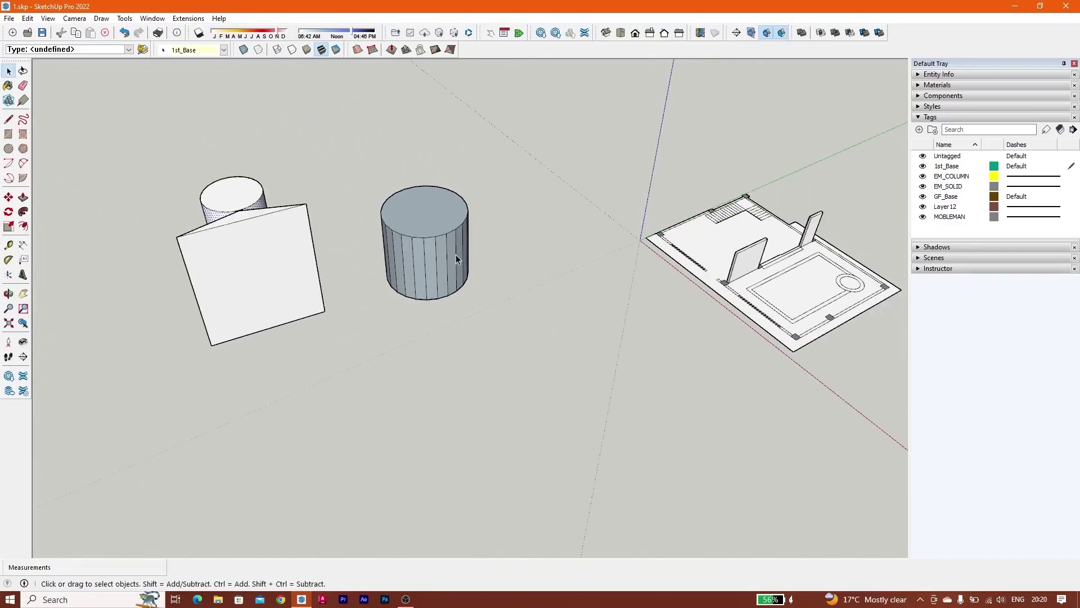
pyautogui.scroll(5, 456, 254)
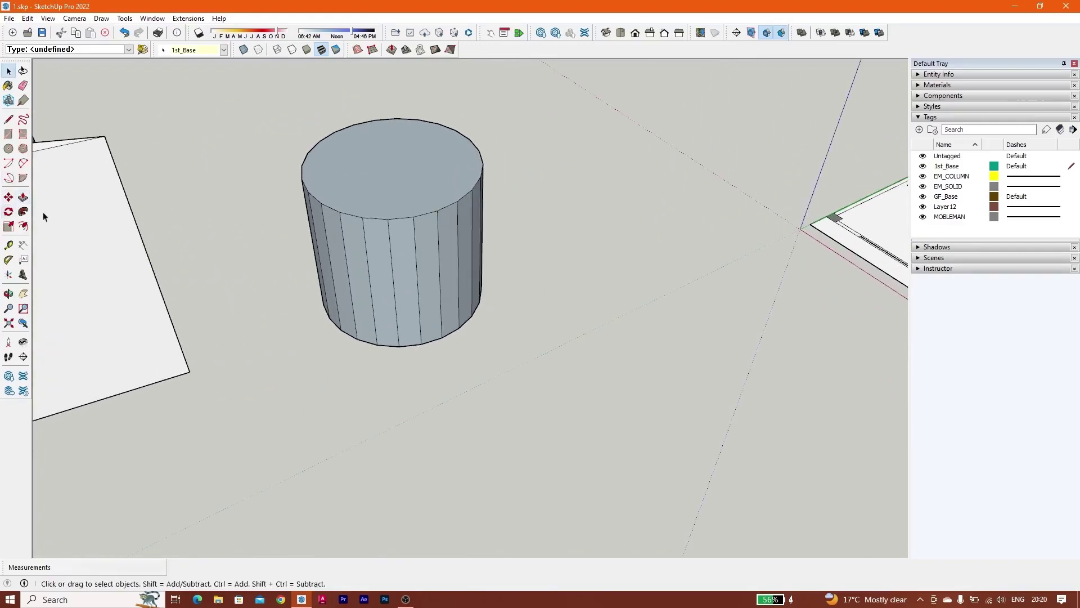
pyautogui.click(25, 198)
pyautogui.scroll(3, 346, 228)
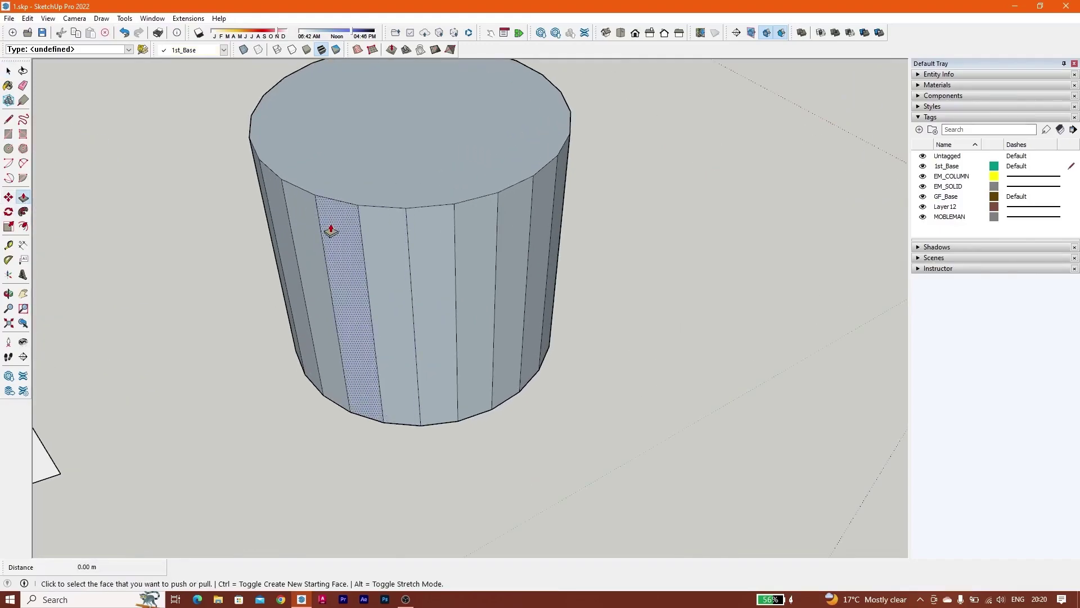
pyautogui.click(344, 305)
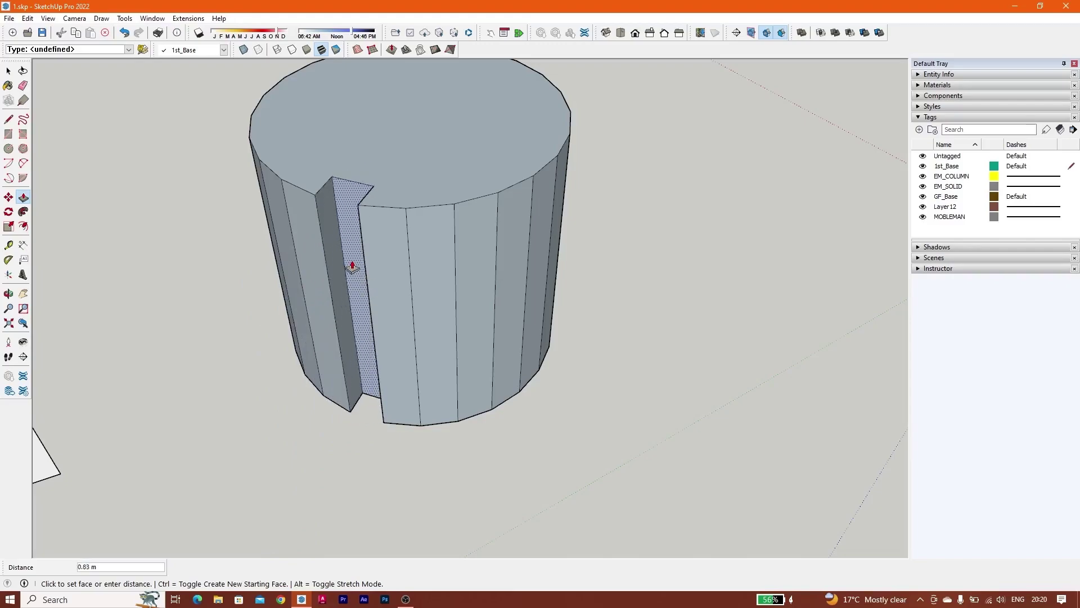
pyautogui.click(205, 321)
pyautogui.scroll(-2, 160, 252)
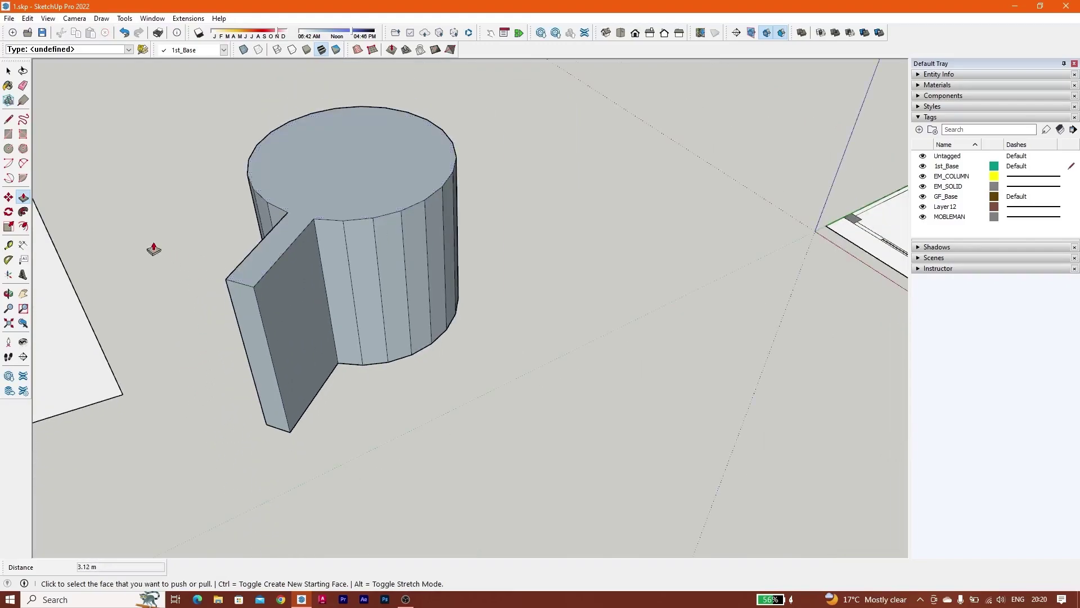
# Pull a side face near the extruded fin outward about 1.02 m into a wedge with Smart Push Pull
pyautogui.scroll(2, 160, 253)
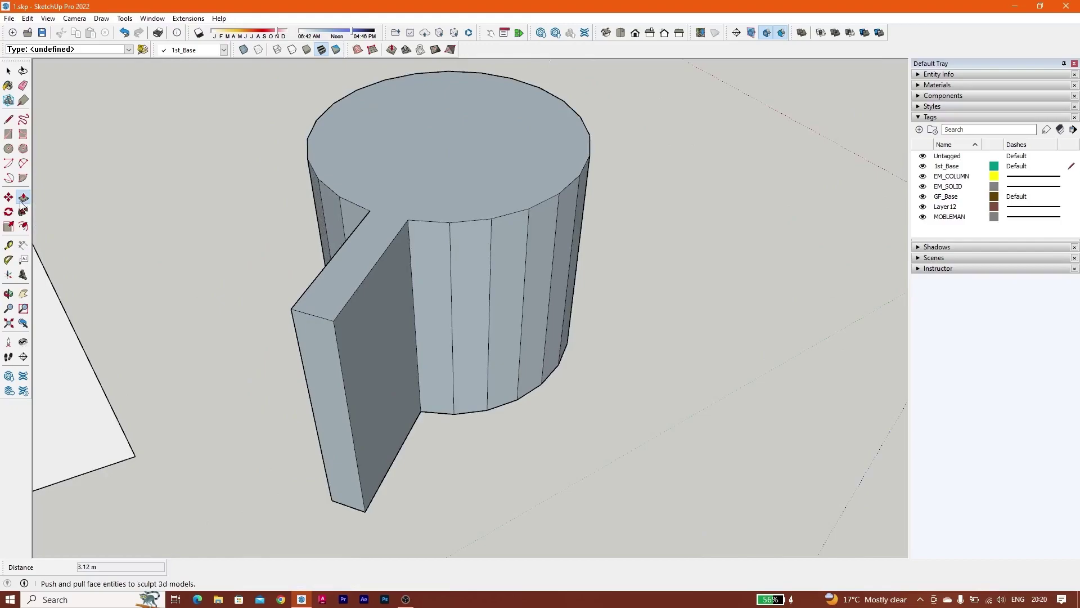
pyautogui.click(126, 19)
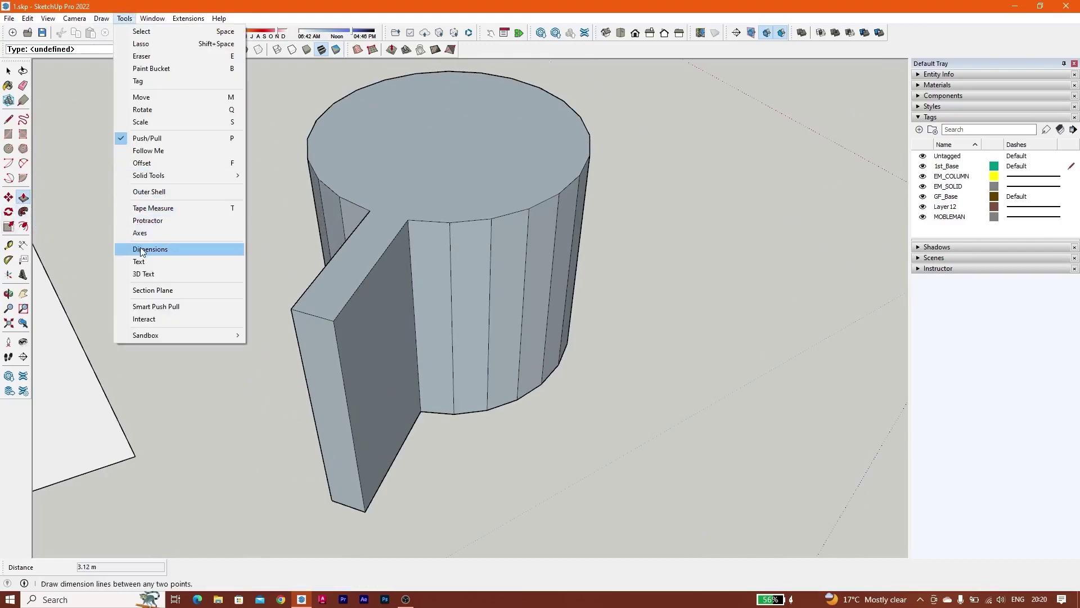
pyautogui.click(216, 308)
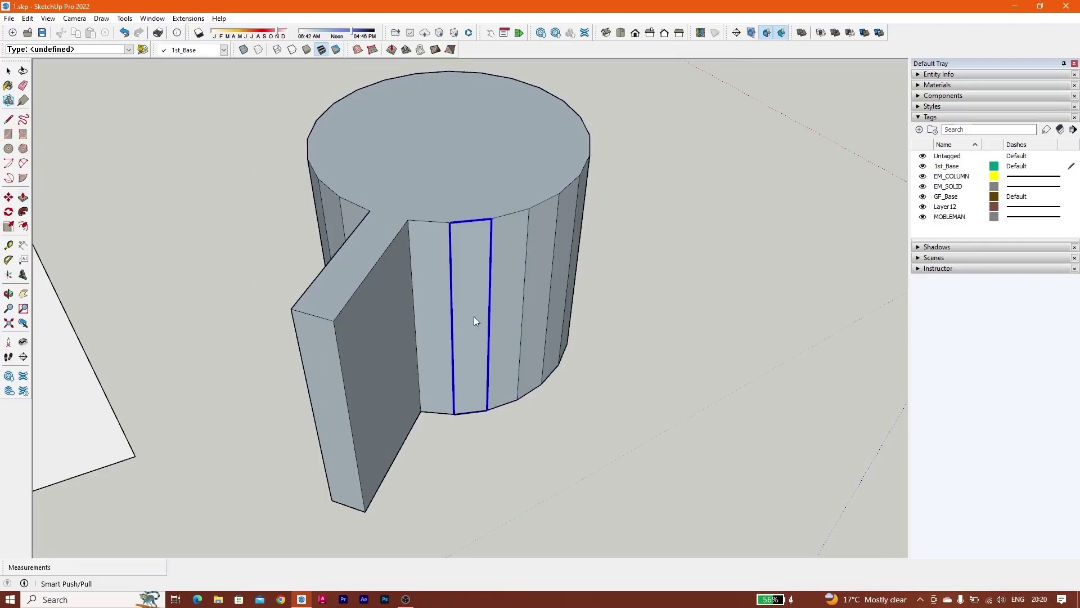
pyautogui.moveTo(508, 268); pyautogui.dragTo(526, 303)
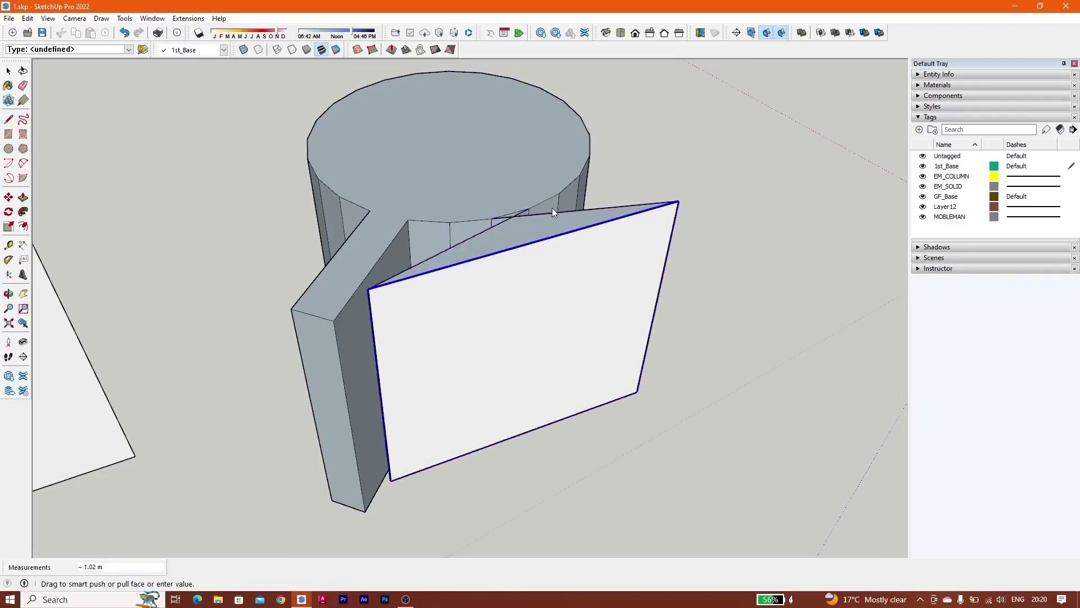
# Pull another side face of the faceted cylinder outward about 1.34 m with Smart Push Pull
pyautogui.moveTo(540, 216); pyautogui.dragTo(470, 326, button='middle')
pyautogui.scroll(4, 501, 304)
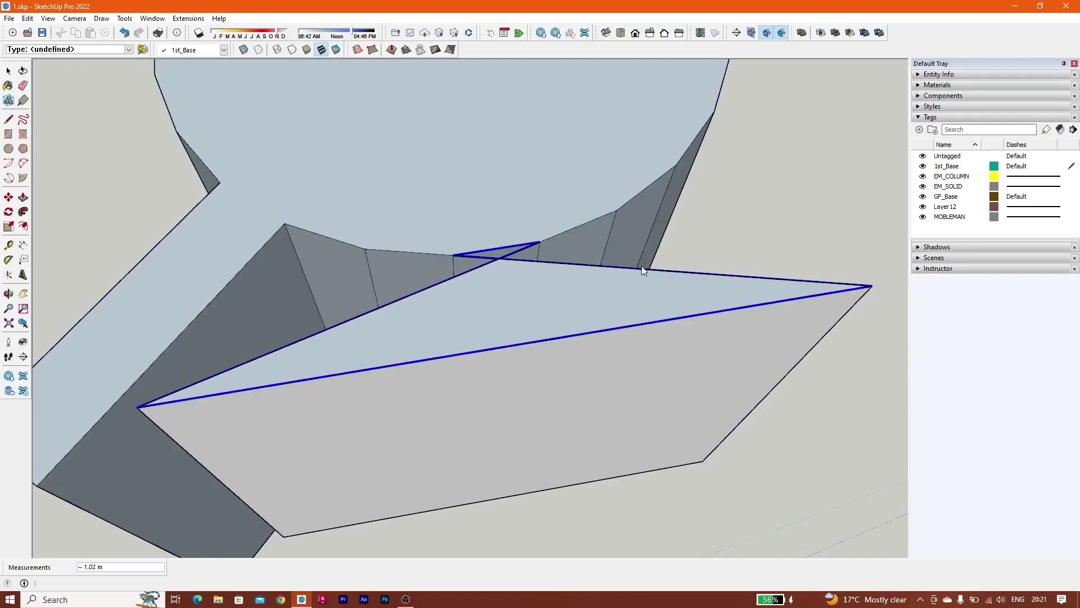
pyautogui.moveTo(641, 269); pyautogui.dragTo(249, 134, button='middle')
pyautogui.scroll(-5, 506, 206)
pyautogui.scroll(5, 602, 186)
pyautogui.moveTo(484, 225); pyautogui.dragTo(425, 170)
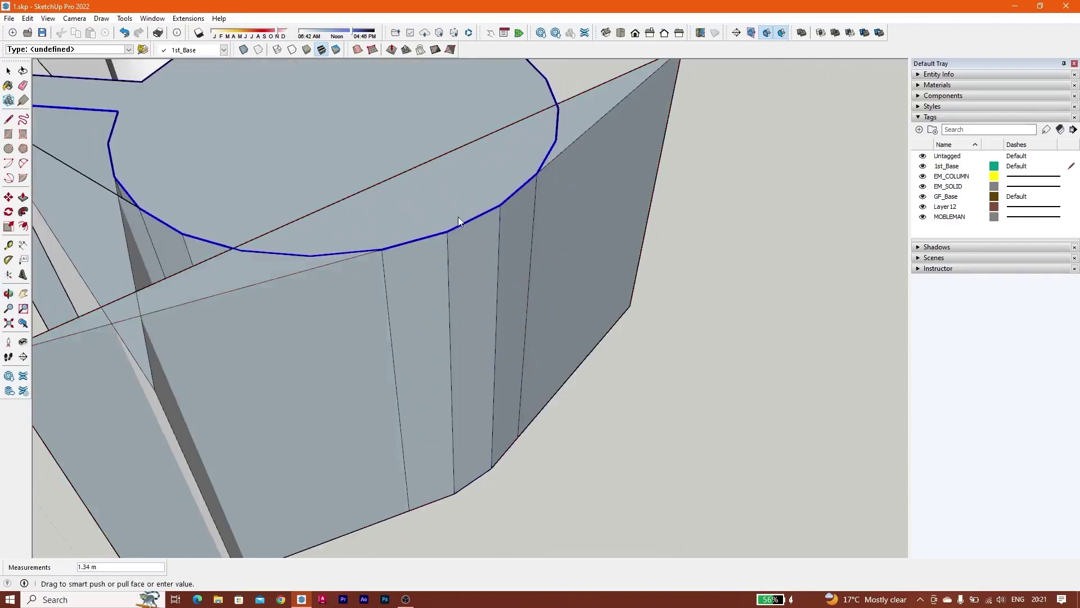
# Examine the wedges on the faceted and smooth cylinders up close and from several angles
pyautogui.moveTo(457, 217); pyautogui.dragTo(475, 330, button='middle')
pyautogui.scroll(5, 475, 331)
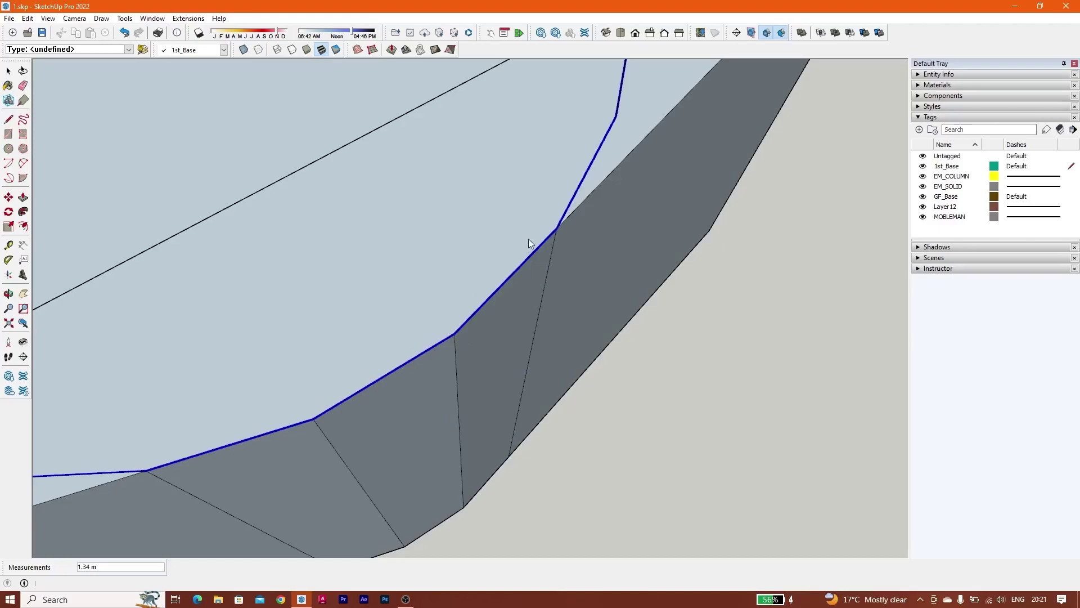
pyautogui.scroll(-2, 526, 242)
pyautogui.scroll(-3, 625, 138)
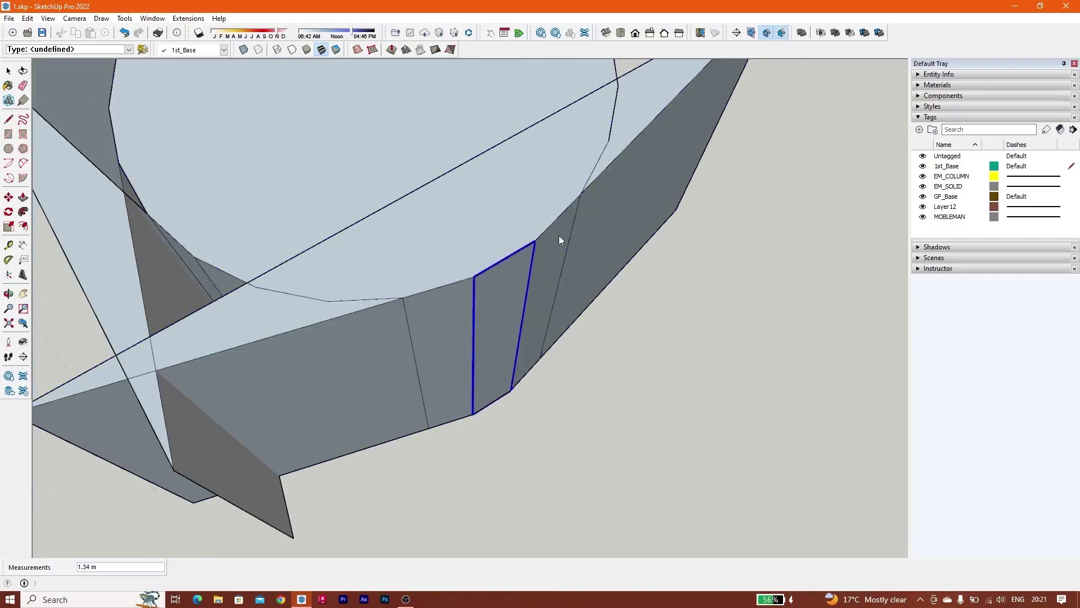
pyautogui.scroll(-3, 450, 217)
pyautogui.scroll(3, 454, 208)
pyautogui.scroll(-6, 454, 208)
pyautogui.scroll(-2, 387, 248)
pyautogui.moveTo(388, 236); pyautogui.dragTo(501, 230, button='middle')
pyautogui.scroll(1, 309, 257)
pyautogui.scroll(1, 236, 253)
pyautogui.scroll(2, 526, 251)
pyautogui.scroll(-3, 503, 207)
pyautogui.moveTo(360, 212); pyautogui.dragTo(481, 269, button='middle')
pyautogui.scroll(-1, 343, 282)
pyautogui.scroll(5, 343, 283)
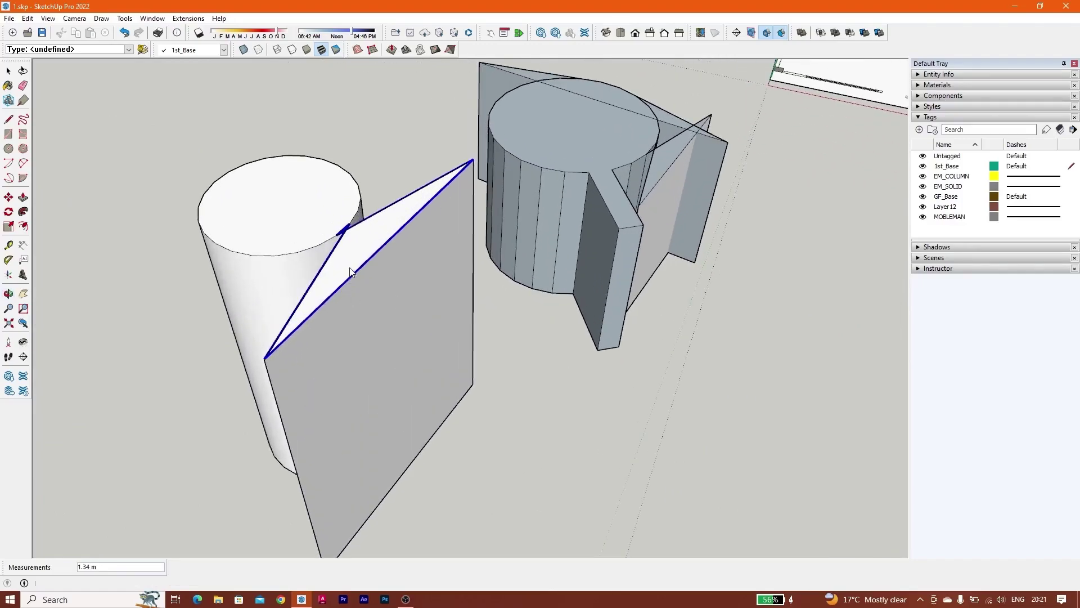
pyautogui.scroll(-3, 350, 236)
pyautogui.moveTo(350, 236); pyautogui.dragTo(265, 270, button='middle')
pyautogui.scroll(3, 245, 248)
pyautogui.keyDown('shift'); pyautogui.moveTo(178, 234); pyautogui.dragTo(408, 247, button='middle'); pyautogui.keyUp('shift')
pyautogui.scroll(-4, 416, 247)
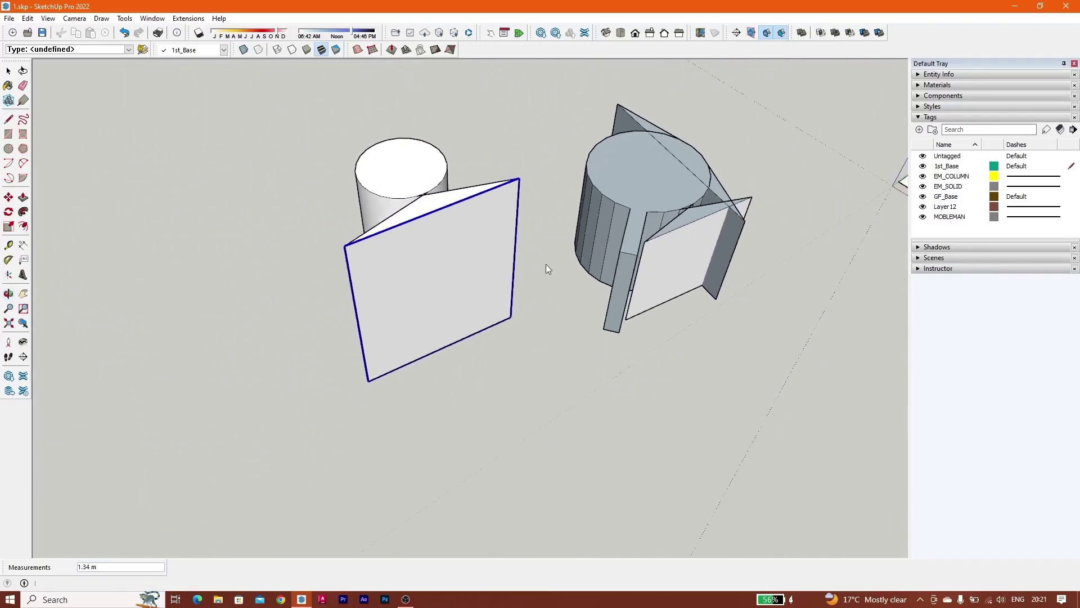
# Draw a rectangle about 4.6 m wide on the empty ground in front of the cylinders
pyautogui.keyDown('shift'); pyautogui.moveTo(557, 256); pyautogui.dragTo(359, 225, button='middle'); pyautogui.keyUp('shift')
pyautogui.scroll(-3, 320, 234)
pyautogui.keyDown('shift'); pyautogui.moveTo(292, 243); pyautogui.dragTo(377, 158, button='middle'); pyautogui.keyUp('shift')
pyautogui.scroll(2, 37, 224)
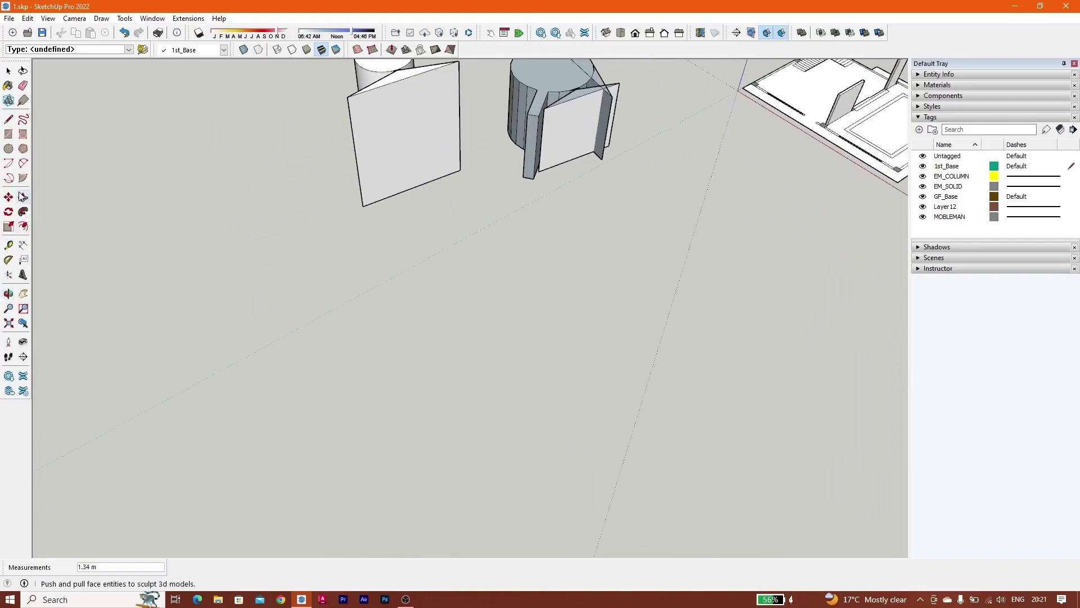
pyautogui.click(9, 134)
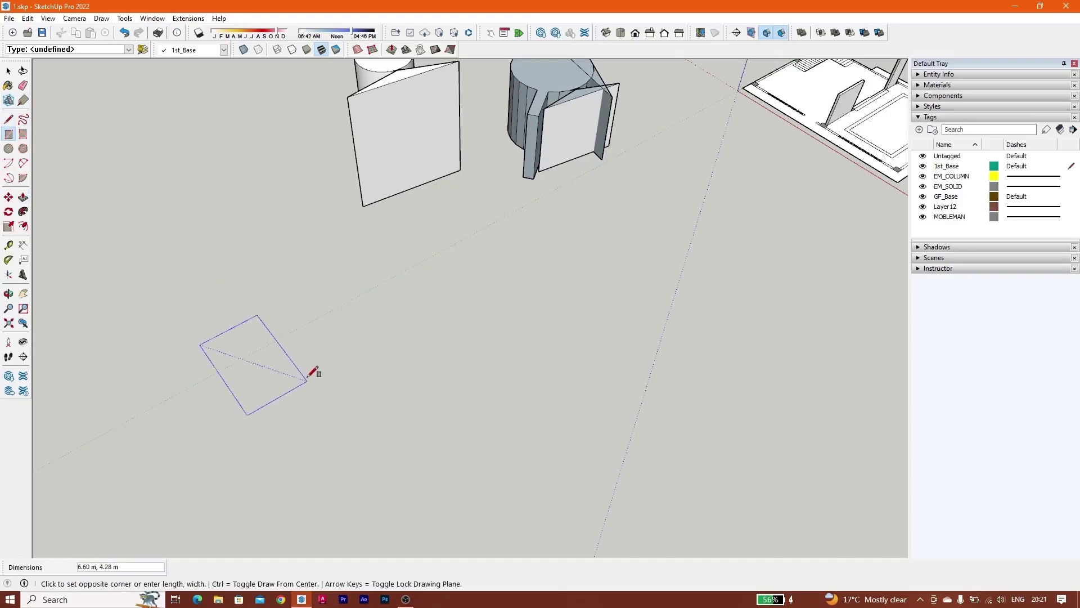
pyautogui.click(307, 378)
pyautogui.scroll(2, 321, 363)
pyautogui.press('space')
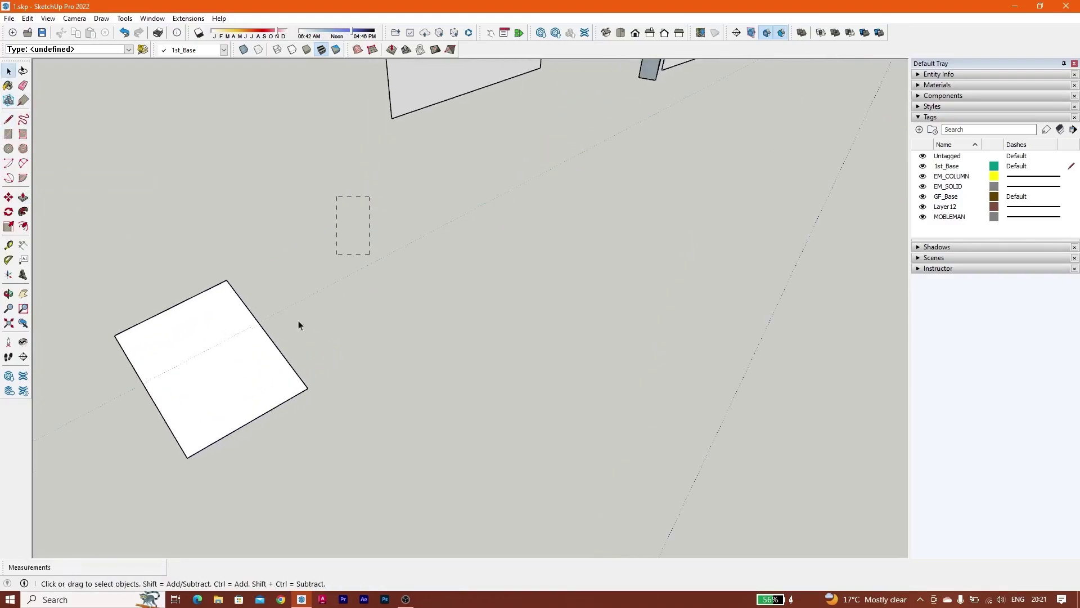
# Copy the rectangle 4.60 m along its edge so that the copy adjoins the original
pyautogui.moveTo(51, 525); pyautogui.dragTo(51, 524)
pyautogui.press('m')
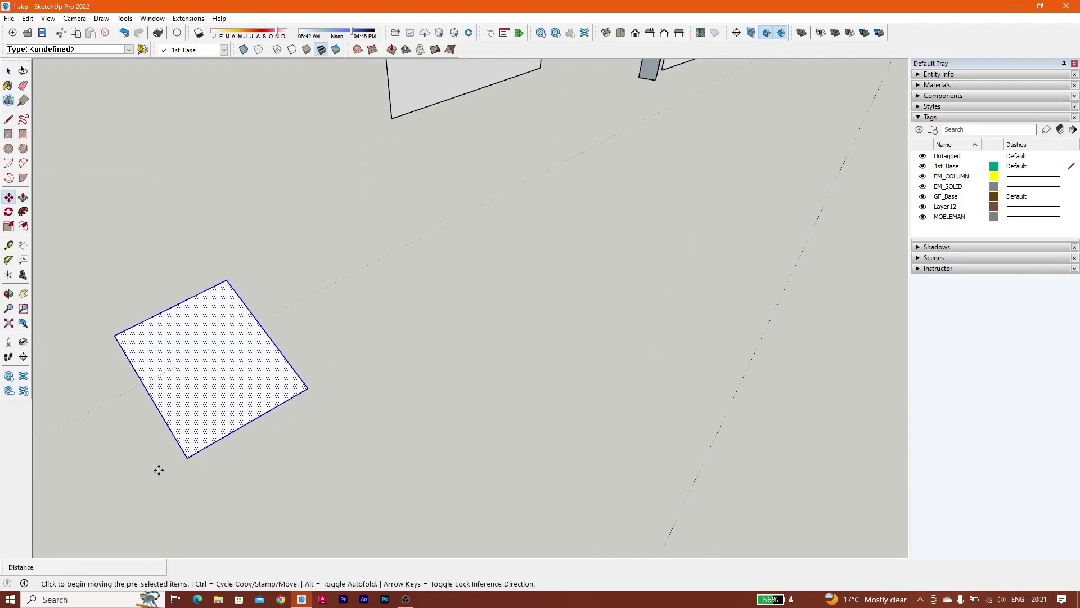
pyautogui.press('ctrl')
pyautogui.click(187, 457)
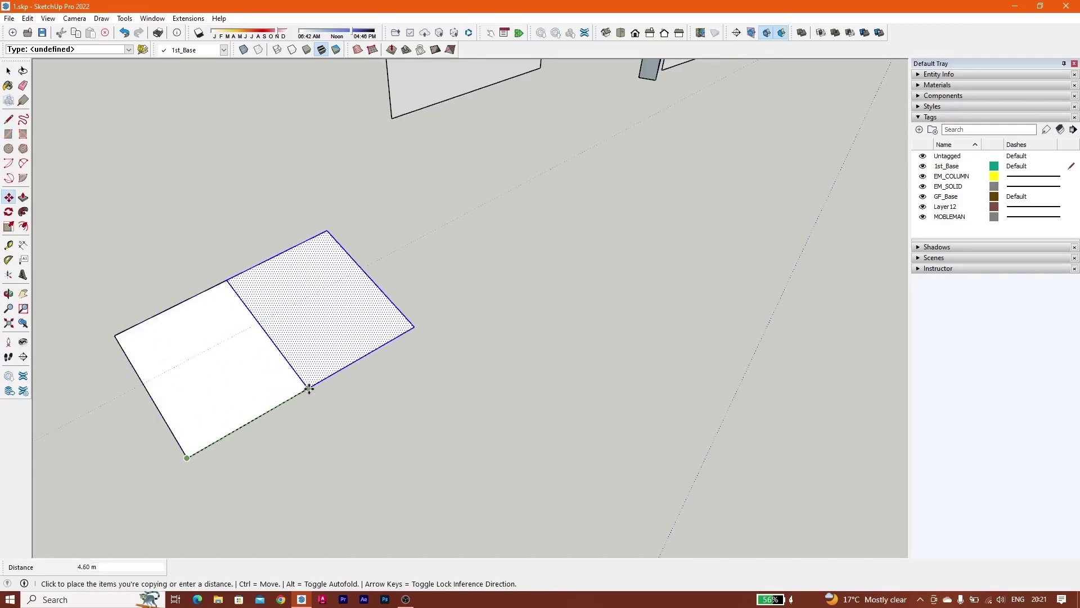
pyautogui.click(306, 388)
pyautogui.press('space')
# Extrude the copied rectangle 2 m upward into a box with Push/Pull
pyautogui.scroll(2, 242, 328)
pyautogui.click(22, 196)
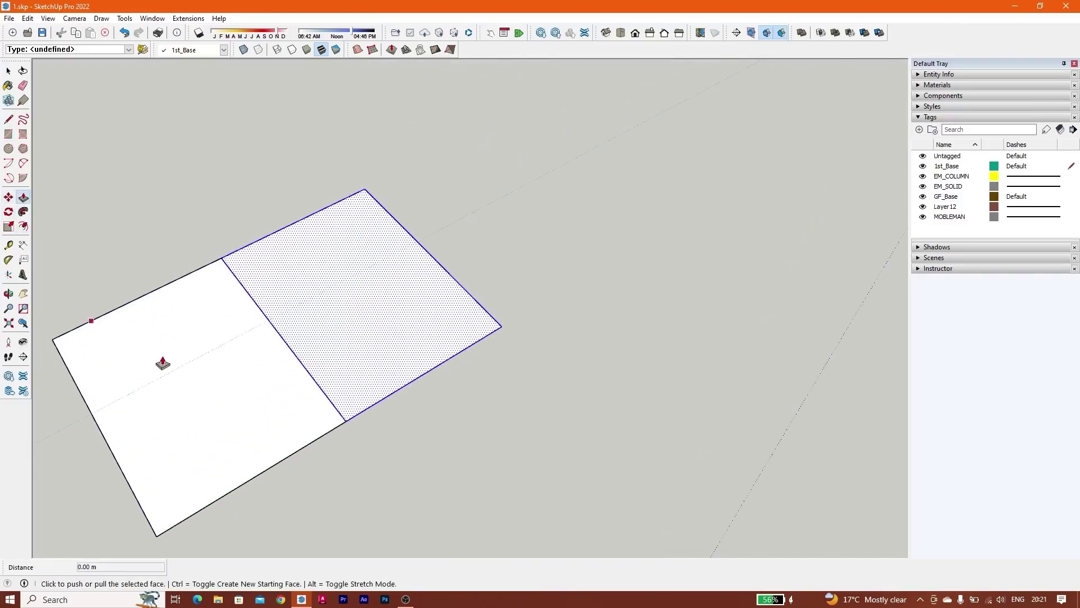
pyautogui.click(338, 313)
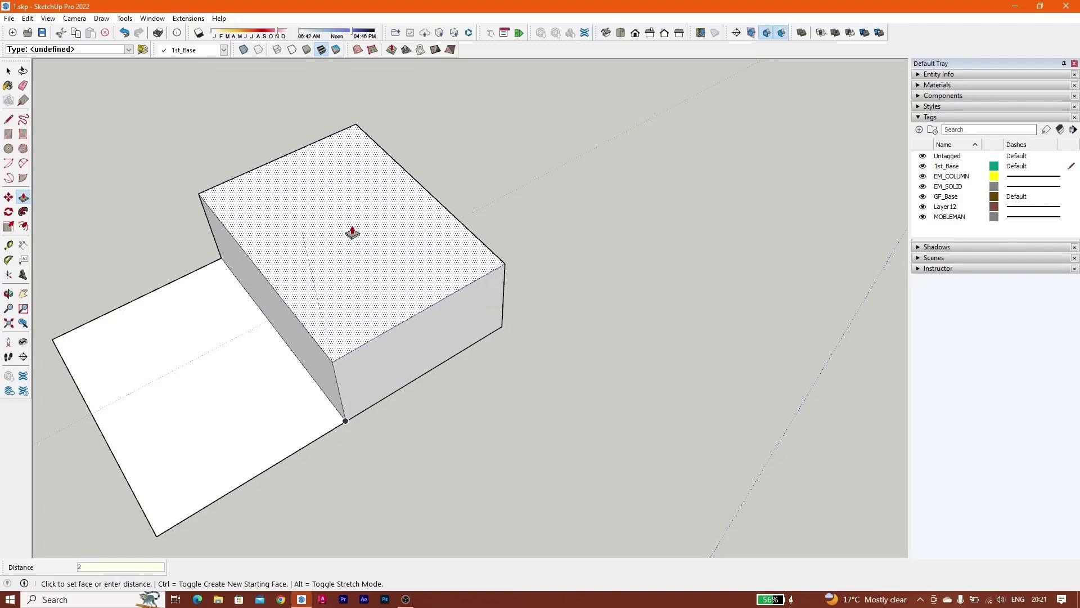
pyautogui.write('2')
pyautogui.press('Return')
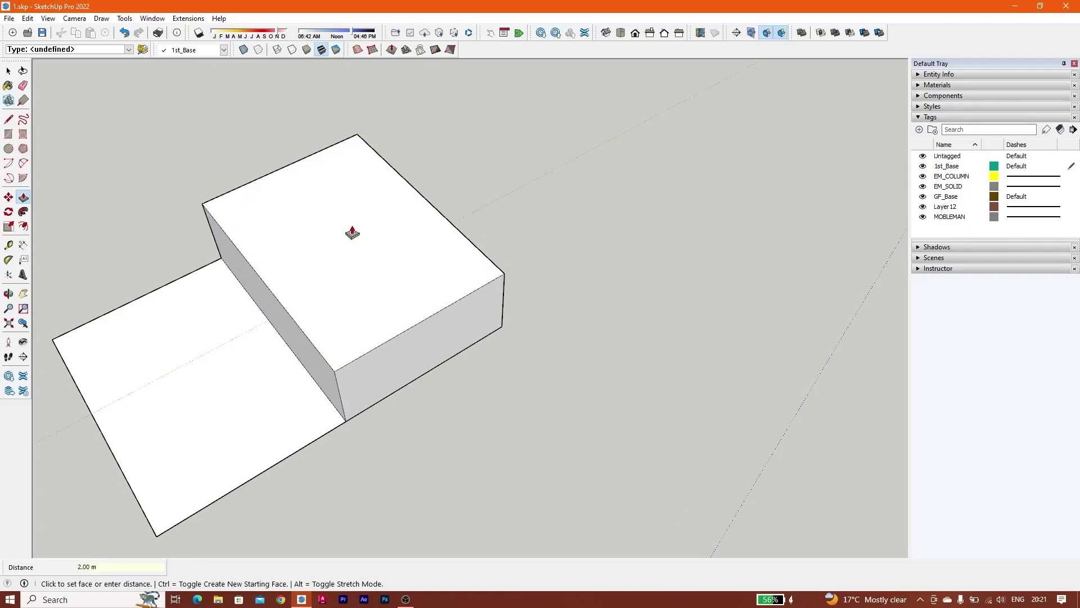
# Try raising the flat rectangle beside the box to the box's 2 m height with Push/Pull
pyautogui.click(203, 357)
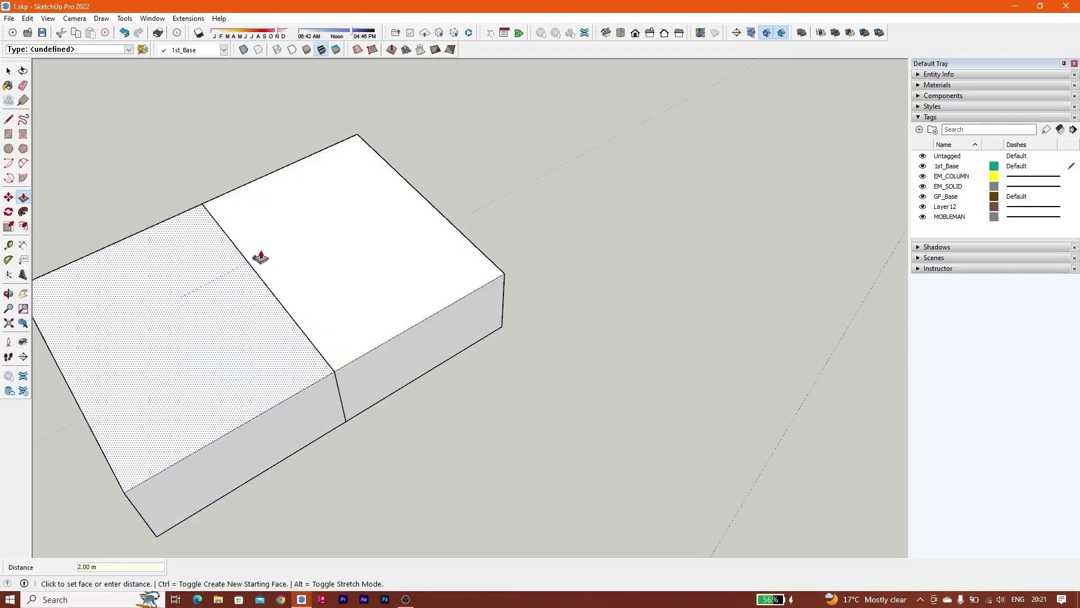
pyautogui.click(103, 250)
pyautogui.click(264, 338)
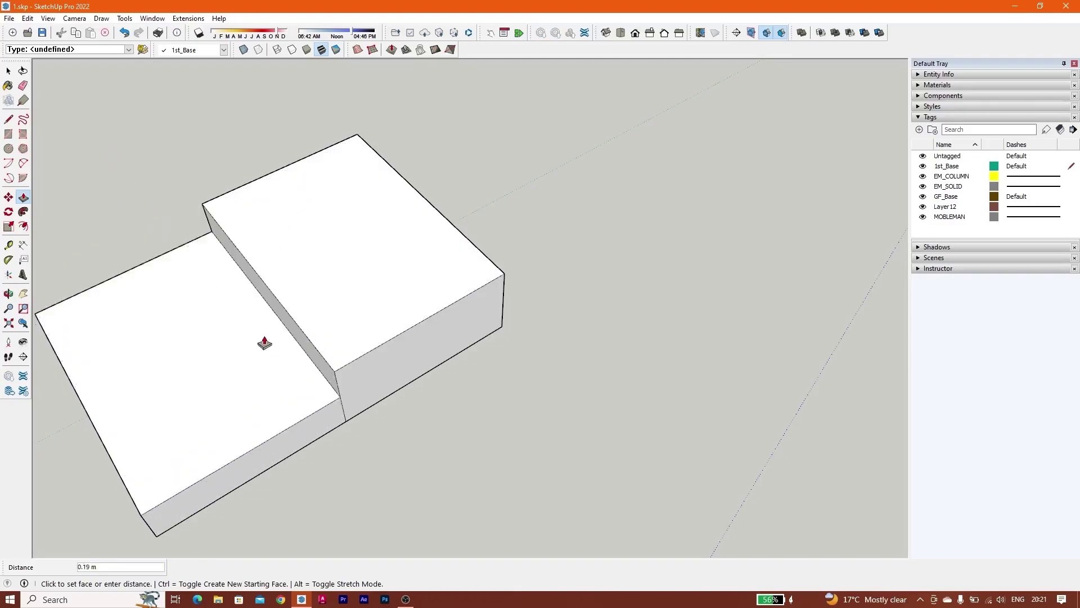
pyautogui.scroll(-2, 255, 349)
pyautogui.moveTo(235, 370); pyautogui.dragTo(350, 294, button='middle')
pyautogui.scroll(3, 434, 255)
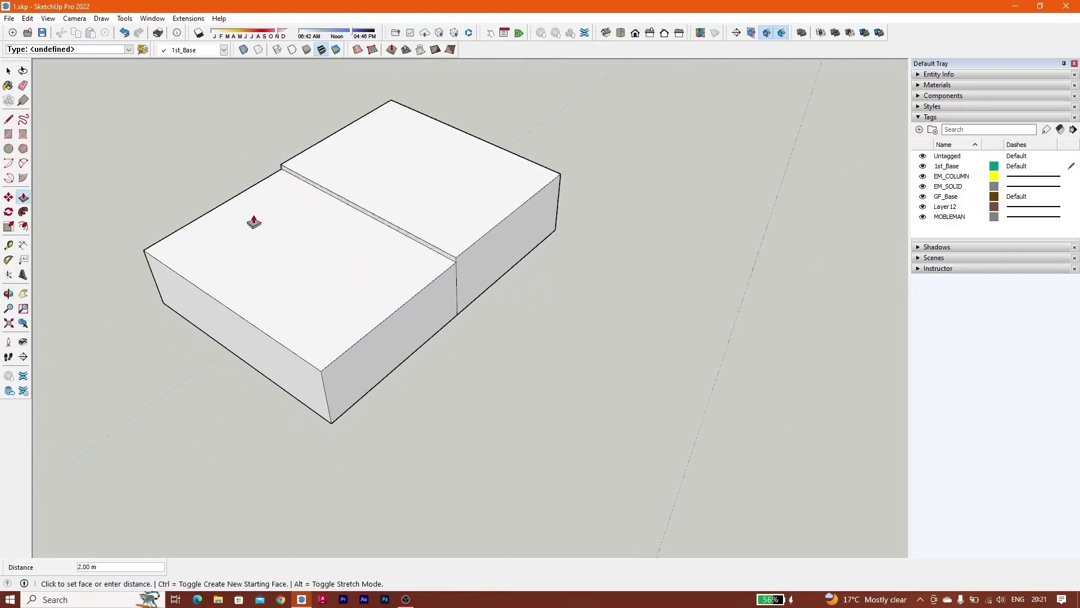
pyautogui.moveTo(423, 196); pyautogui.dragTo(315, 181, button='middle')
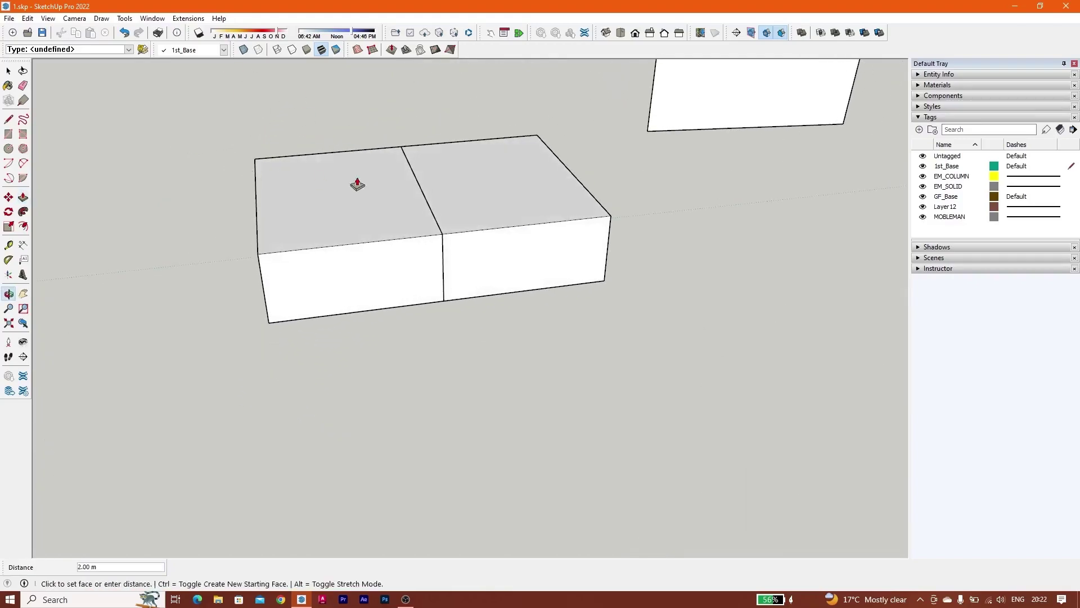
pyautogui.scroll(3, 447, 183)
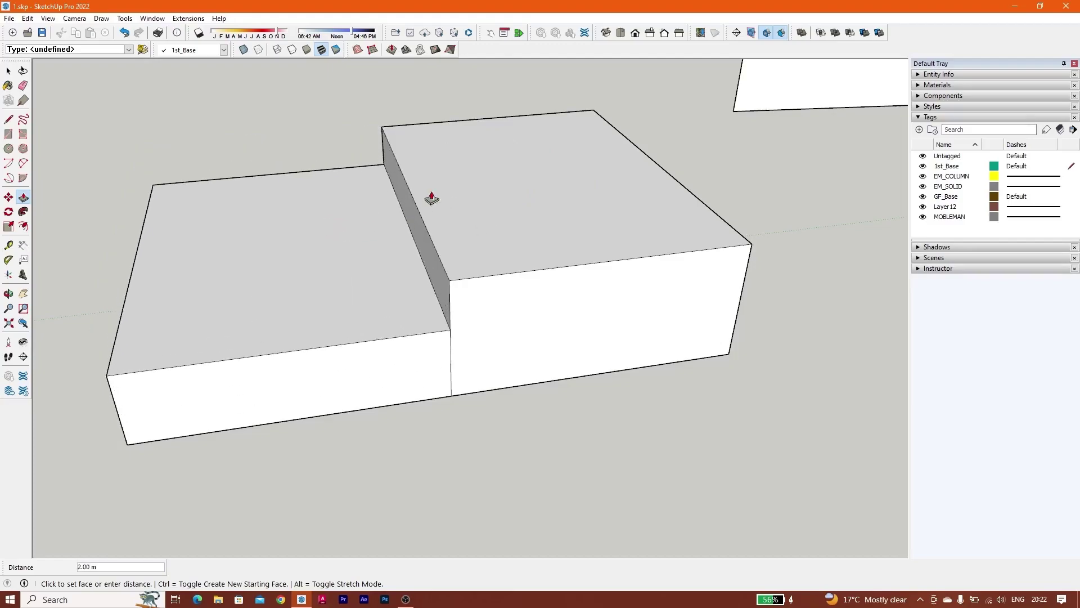
pyautogui.press('space')
pyautogui.scroll(-3, 269, 239)
# Draw a rectangle about 9.16 m by 4.20 m from the box's base corner, alongside the flat rectangle
pyautogui.moveTo(207, 270)
pyautogui.mouseDown(button='middle')
pyautogui.moveTo(550, 293)
pyautogui.moveTo(192, 264)
pyautogui.mouseUp(button='middle')
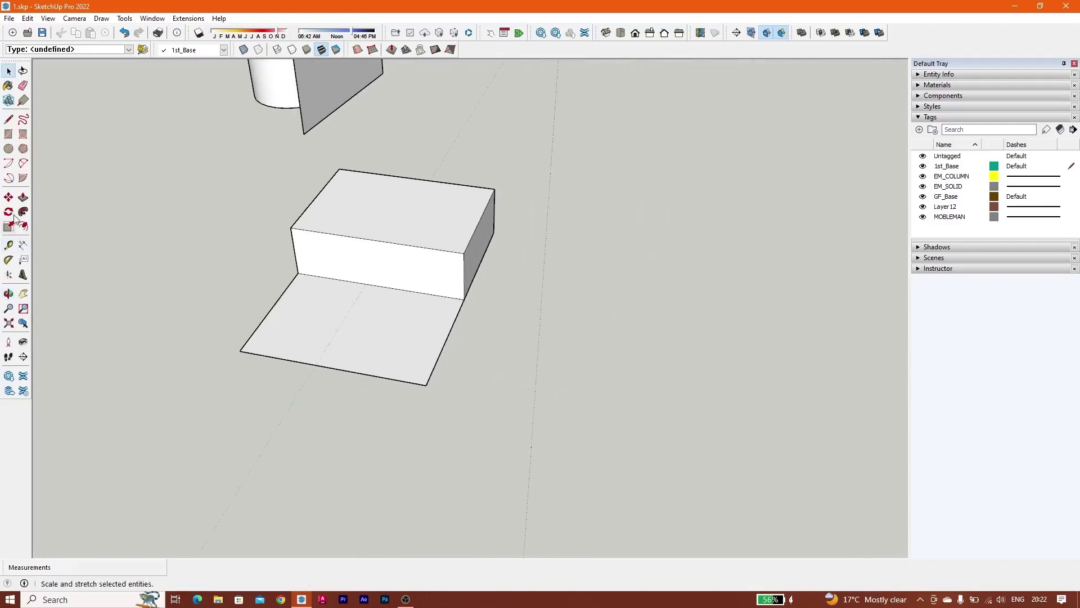
pyautogui.click(9, 134)
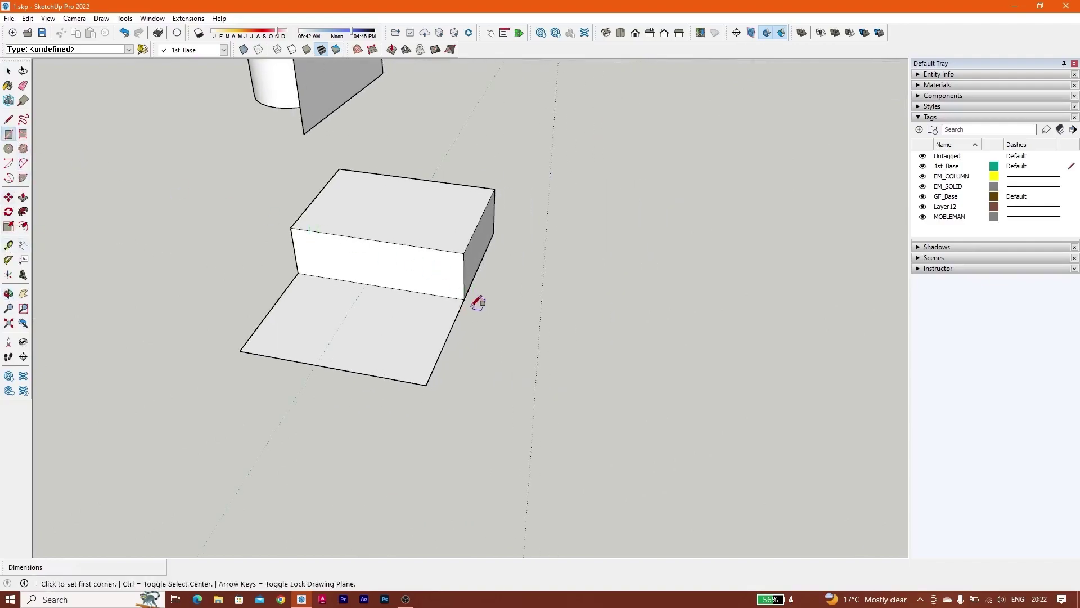
pyautogui.click(464, 299)
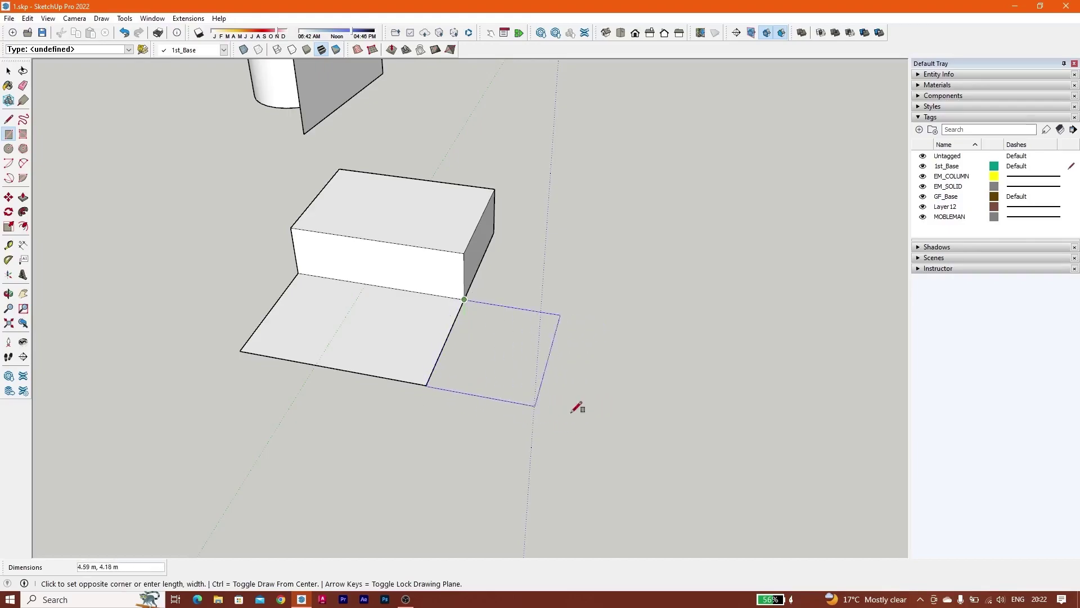
pyautogui.click(727, 429)
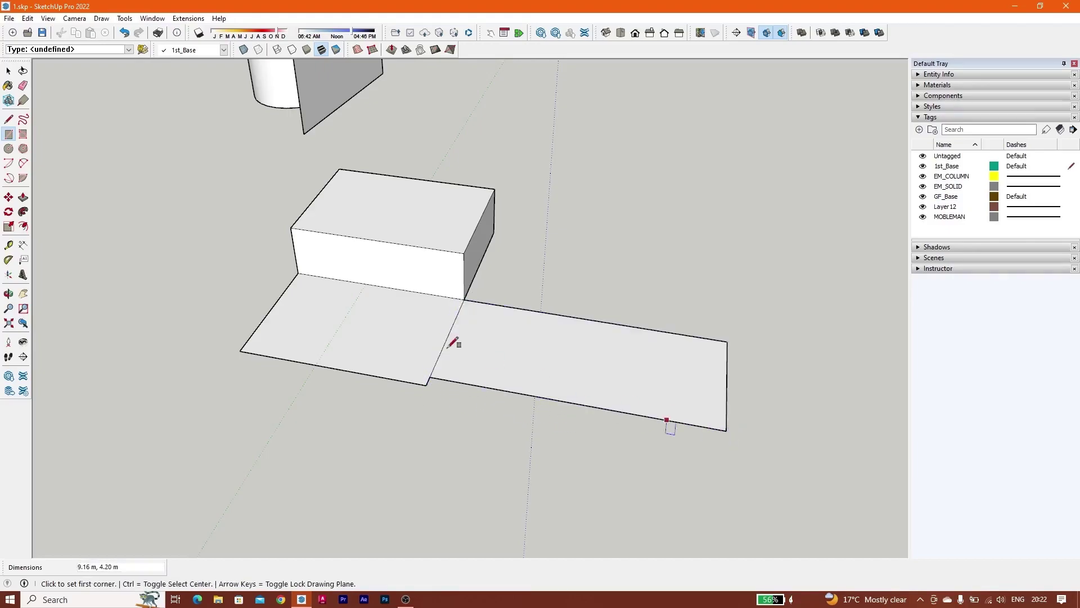
# Extrude the long rectangle 1 m upward with Push/Pull
pyautogui.scroll(3, 489, 309)
pyautogui.click(473, 328)
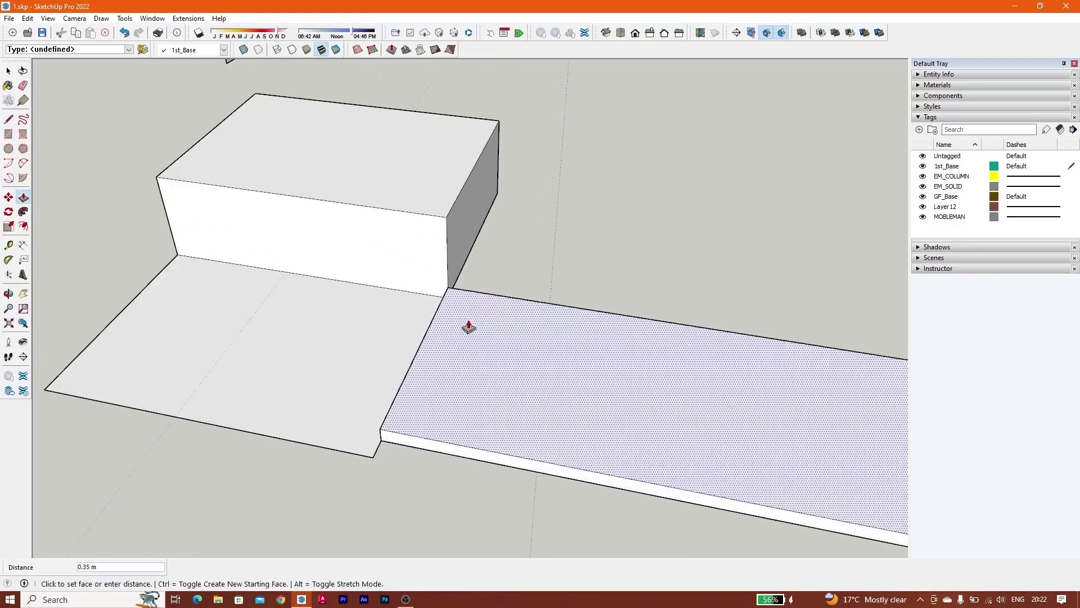
pyautogui.moveTo(437, 282); pyautogui.dragTo(561, 299, button='middle')
pyautogui.scroll(-5, 520, 256)
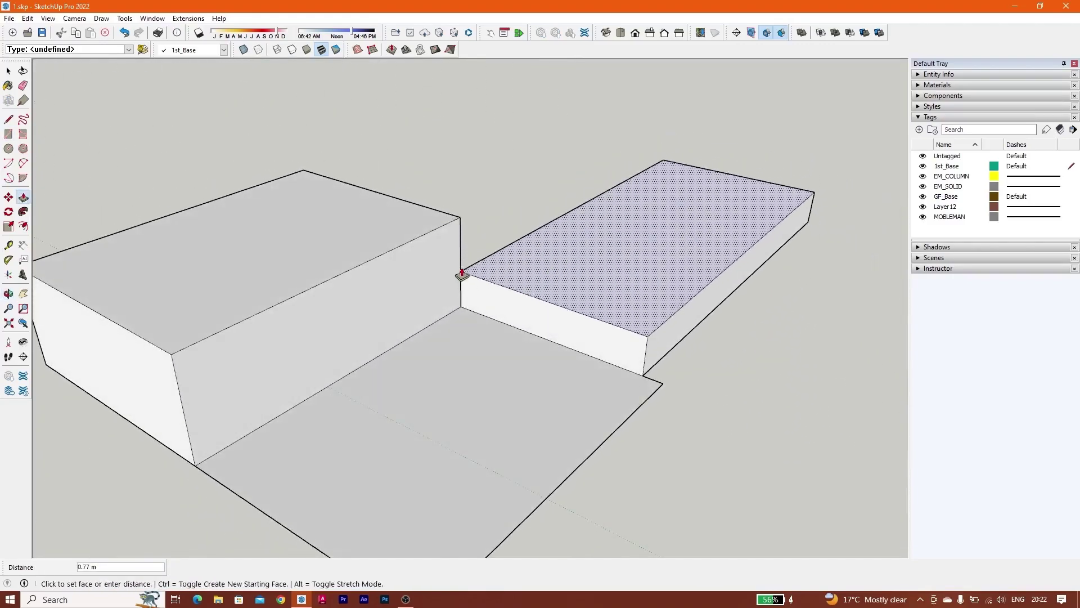
pyautogui.scroll(-3, 510, 213)
pyautogui.moveTo(509, 214); pyautogui.dragTo(422, 251, button='middle')
pyautogui.scroll(5, 490, 229)
pyautogui.moveTo(520, 235); pyautogui.dragTo(452, 248, button='middle')
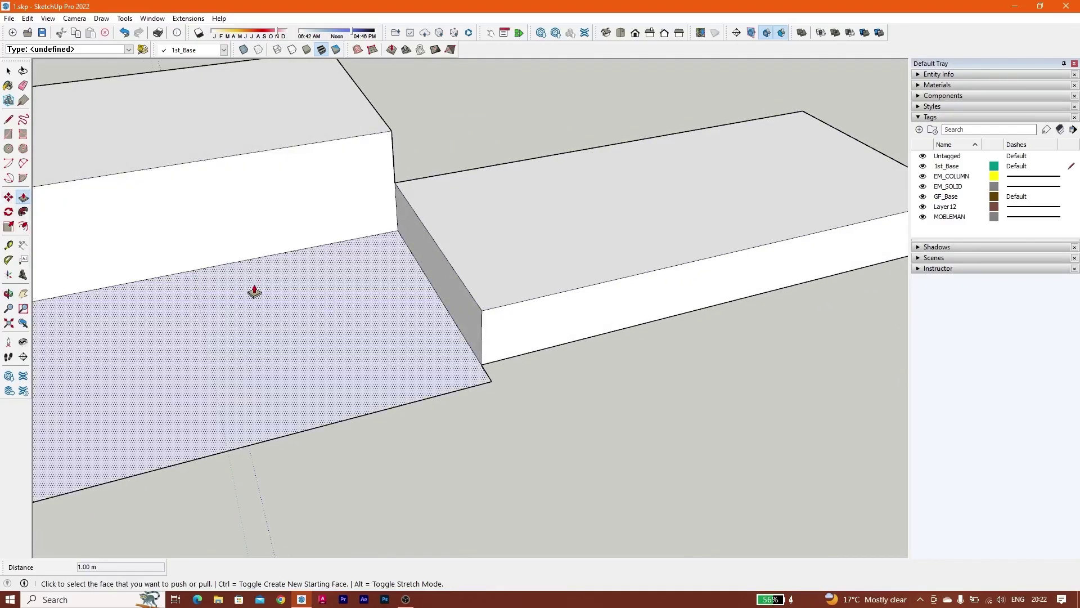
# Raise the flat rectangle beside the box 1 m with Push/Pull, level with the adjoining long box
pyautogui.keyDown('shift'); pyautogui.moveTo(253, 291); pyautogui.dragTo(392, 308, button='middle'); pyautogui.keyUp('shift')
pyautogui.click(528, 302)
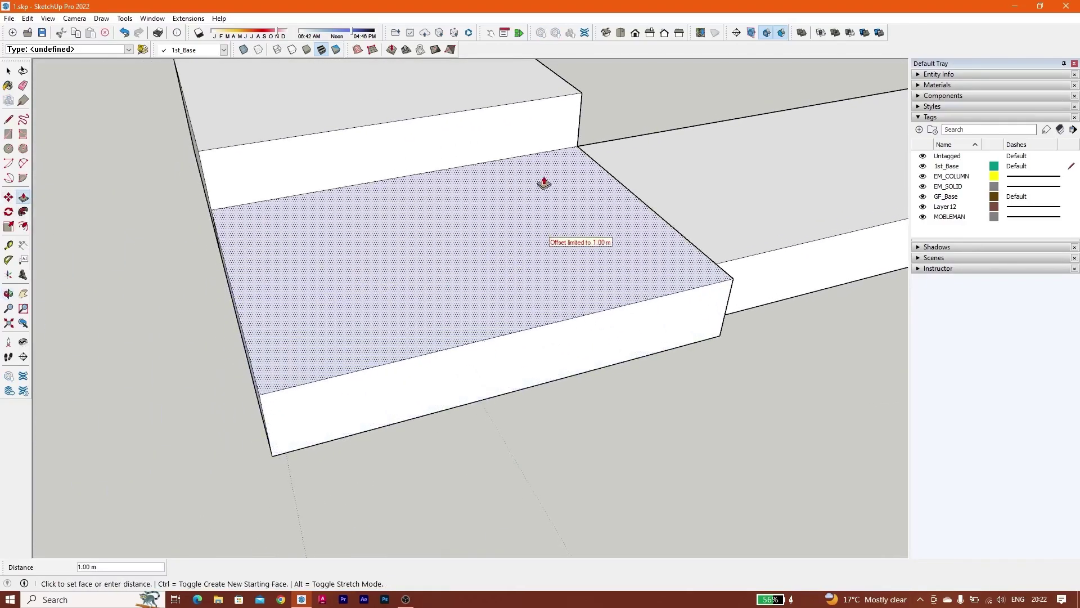
pyautogui.click(574, 246)
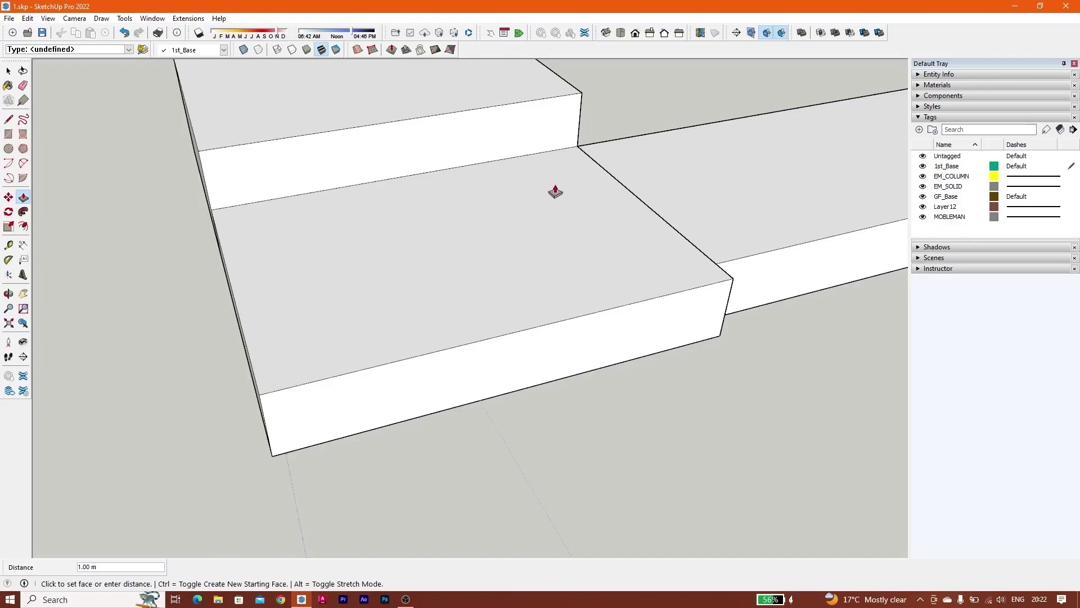
pyautogui.click(651, 164)
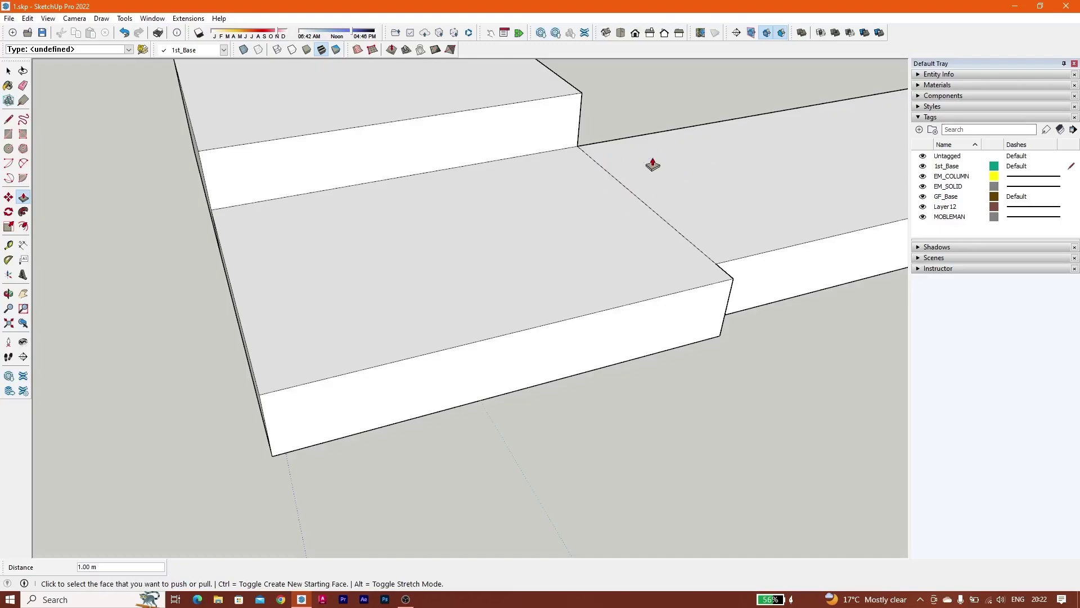
# Raise the same face further with Push/Pull until it stands above the top of the neighbouring box
pyautogui.moveTo(503, 231); pyautogui.dragTo(526, 177, button='middle')
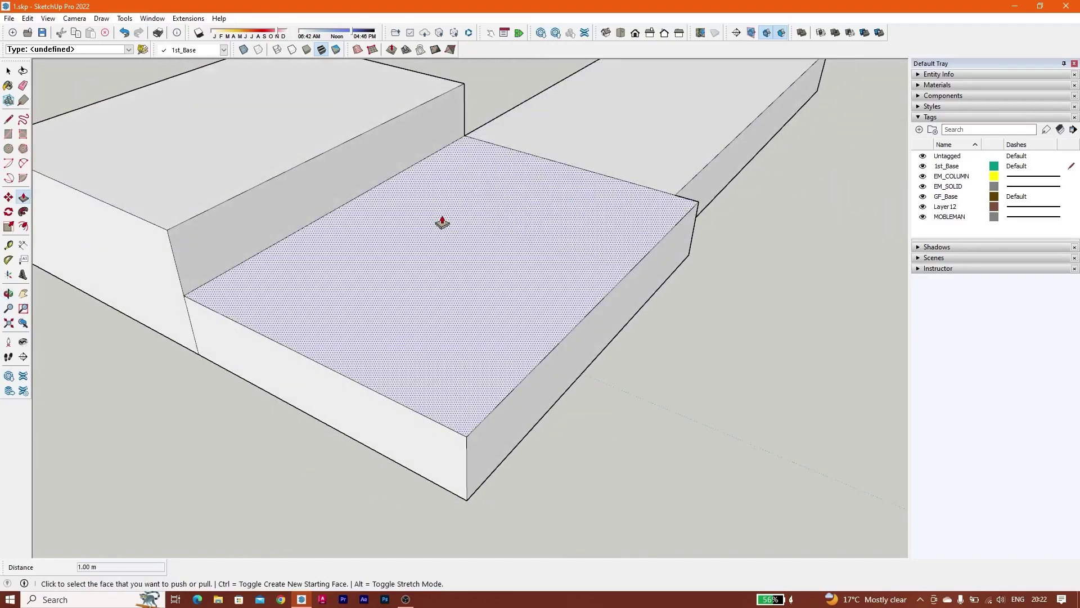
pyautogui.moveTo(440, 195); pyautogui.dragTo(499, 299, button='middle')
pyautogui.click(499, 298)
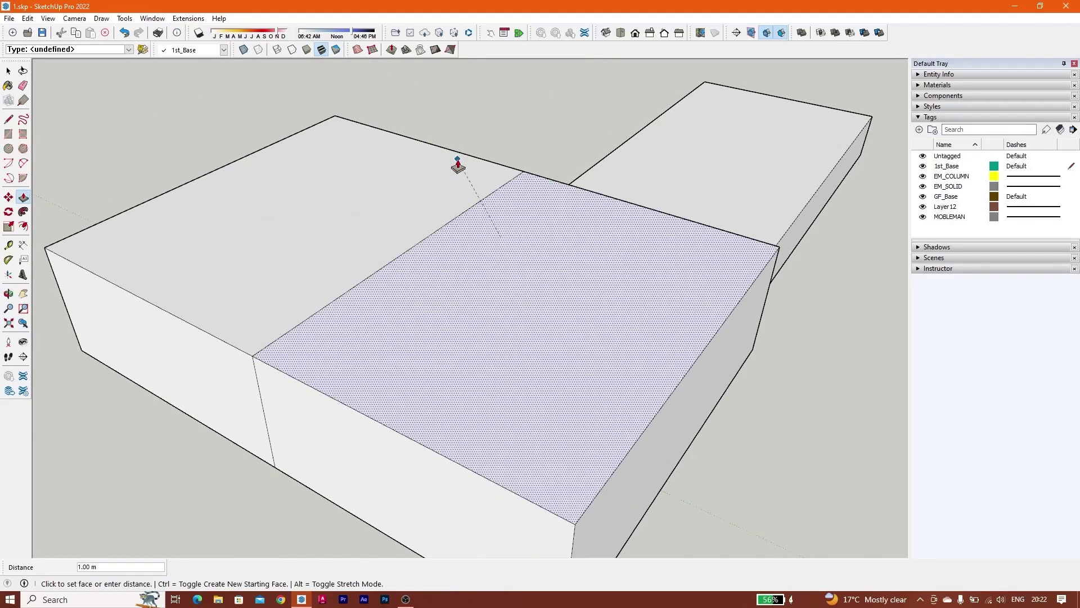
pyautogui.click(549, 138)
pyautogui.scroll(-2, 508, 155)
pyautogui.moveTo(508, 155); pyautogui.dragTo(481, 274, button='middle')
pyautogui.press('space')
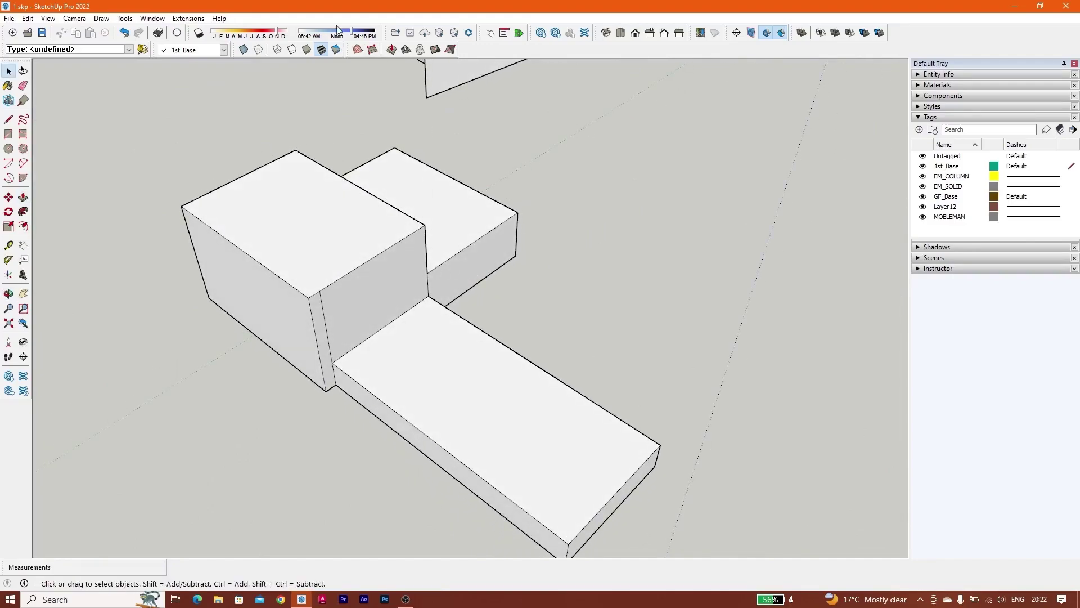
# Raise the top face of the lower box beside the tall block above that block with Smart Push Pull
pyautogui.click(120, 21)
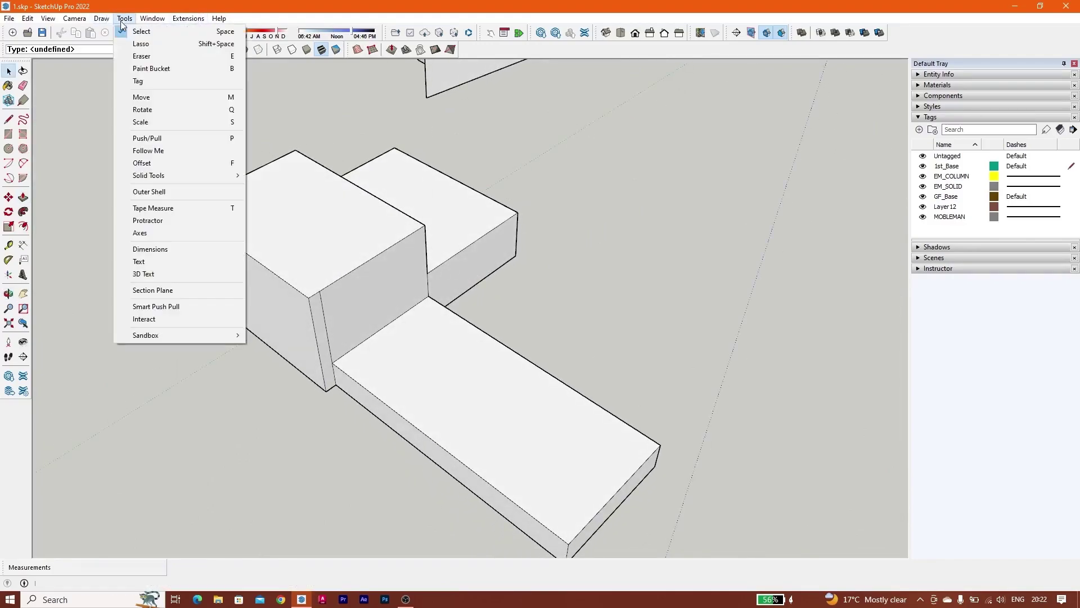
pyautogui.click(167, 318)
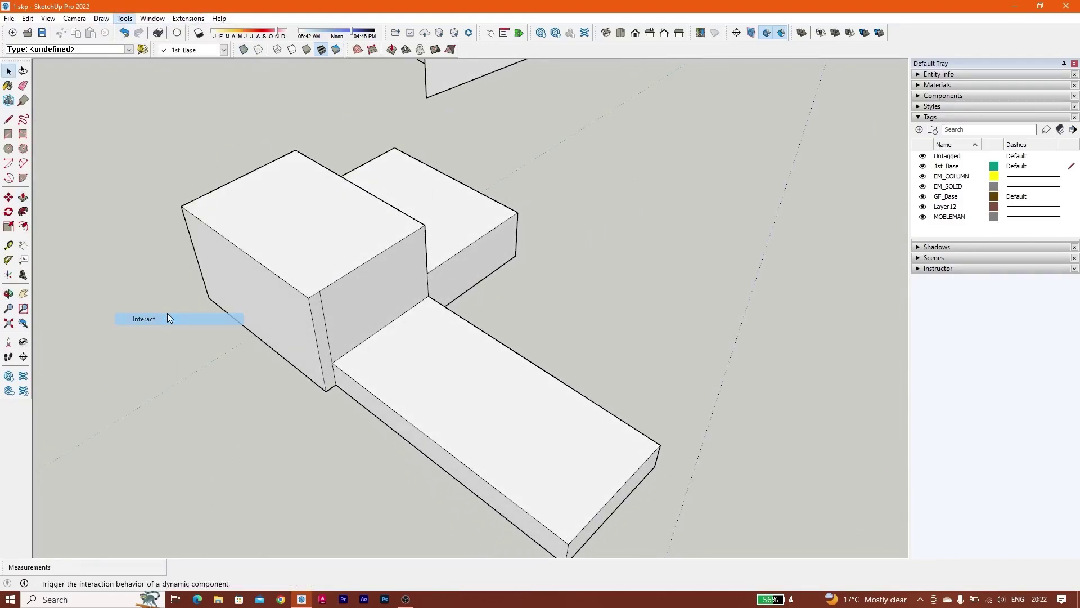
pyautogui.click(126, 18)
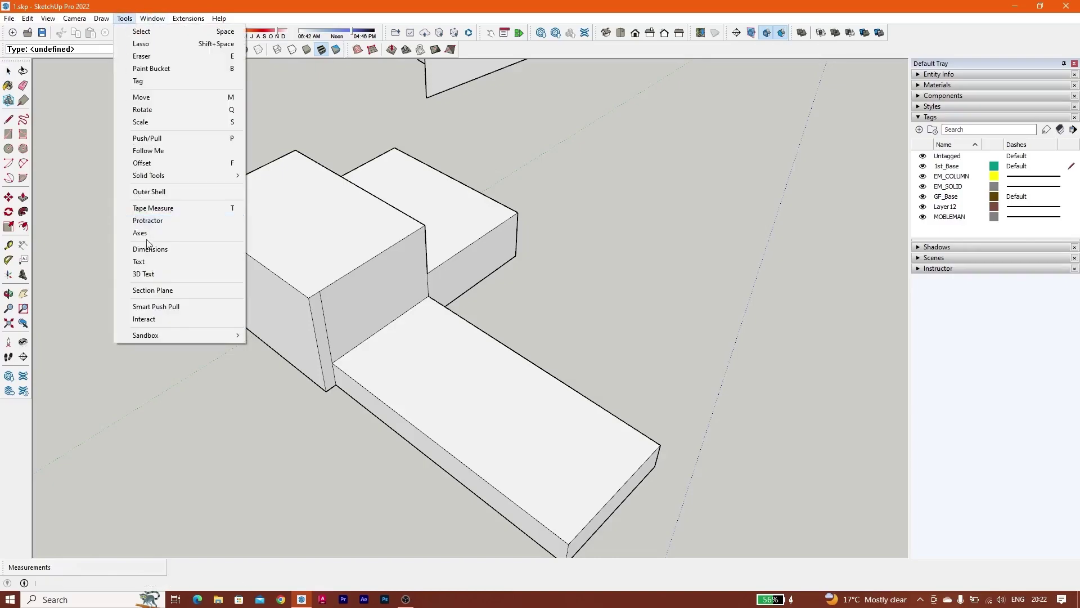
pyautogui.click(160, 304)
pyautogui.moveTo(362, 258); pyautogui.dragTo(227, 245, button='middle')
pyautogui.scroll(3, 425, 216)
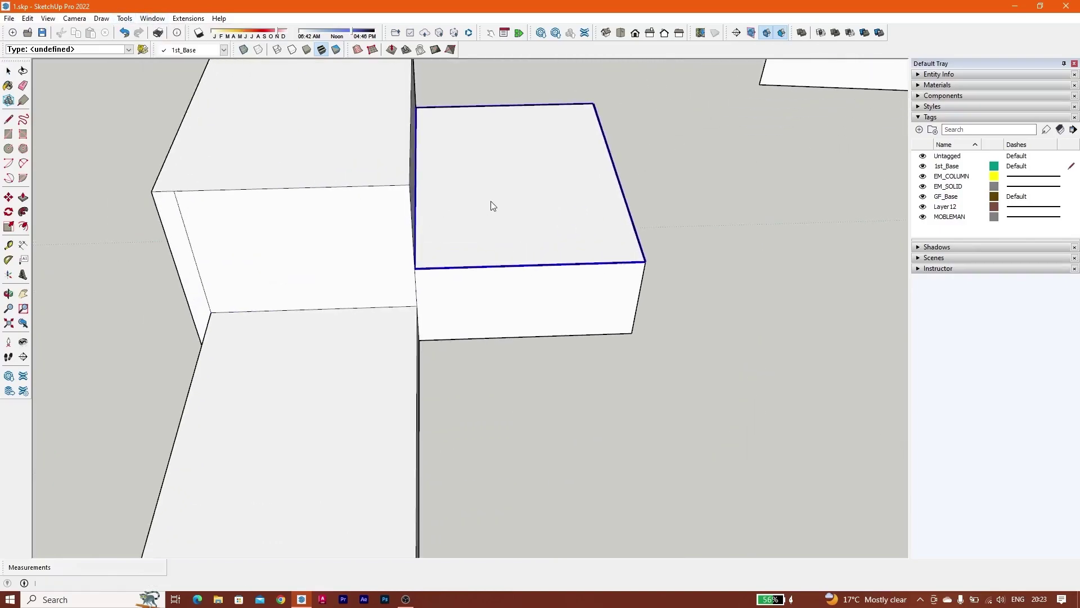
pyautogui.moveTo(492, 214); pyautogui.dragTo(337, 180, button='middle')
pyautogui.click(484, 207)
pyautogui.scroll(-2, 472, 134)
pyautogui.keyDown('shift'); pyautogui.moveTo(472, 134); pyautogui.dragTo(423, 340, button='middle'); pyautogui.keyUp('shift')
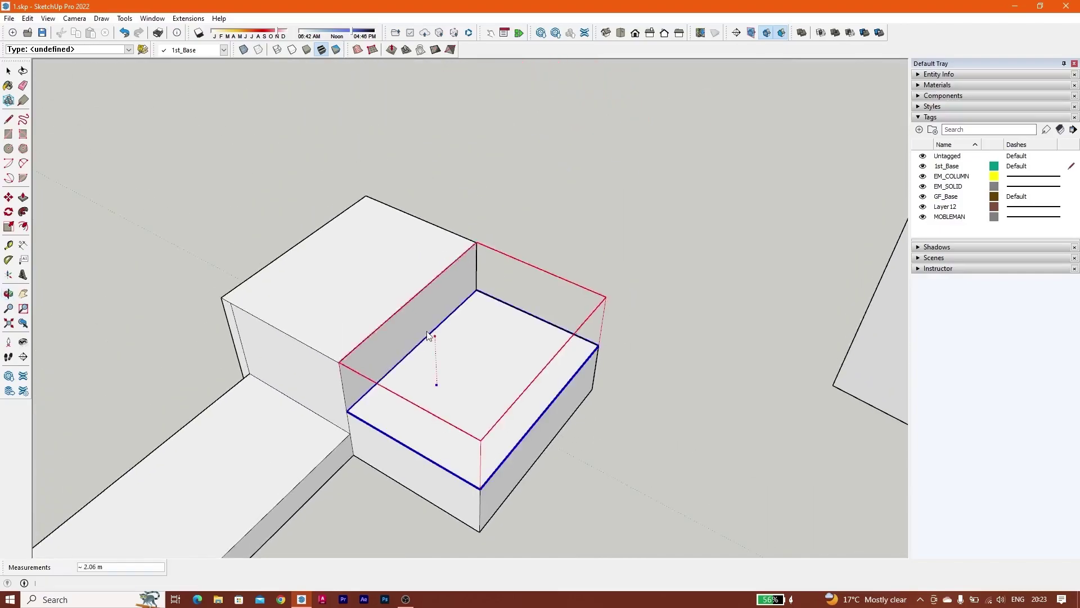
pyautogui.click(419, 154)
pyautogui.scroll(-2, 461, 145)
# Pull a side face of the raised block outward about 7.61 m with Smart Push Pull
pyautogui.moveTo(457, 225); pyautogui.dragTo(298, 168, button='middle')
pyautogui.click(496, 208)
pyautogui.click(592, 301)
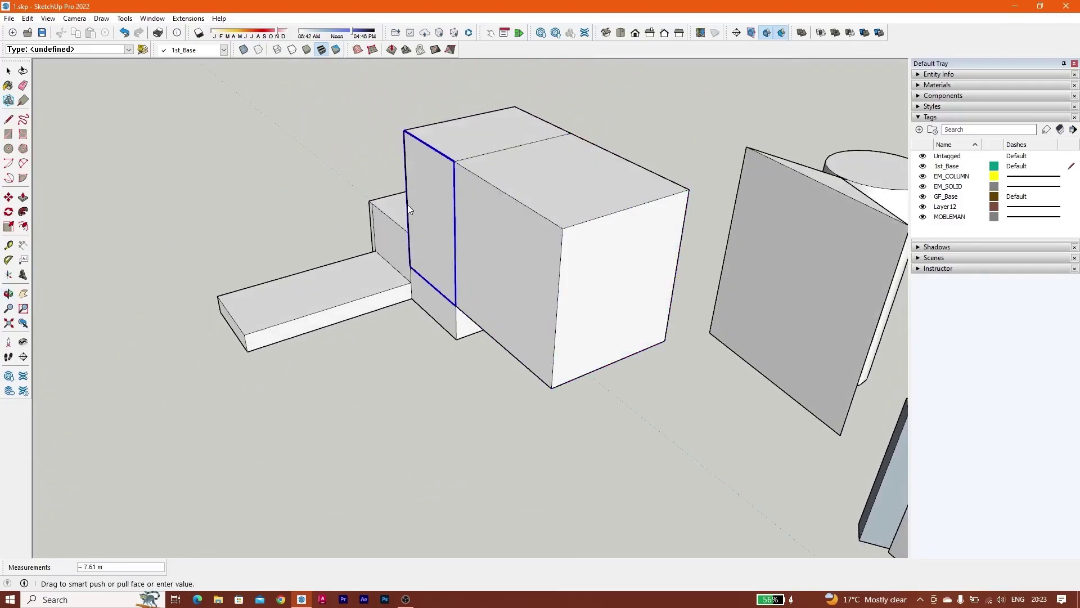
# Pull another side face of the raised block outward about 13.79 m with Smart Push Pull
pyautogui.moveTo(474, 222)
pyautogui.mouseDown(button='middle')
pyautogui.moveTo(342, 266)
pyautogui.moveTo(810, 283)
pyautogui.mouseUp(button='middle')
pyautogui.moveTo(517, 281); pyautogui.dragTo(726, 286, button='middle')
pyautogui.click(627, 272)
pyautogui.click(351, 397)
# Pull the upper side face above the low seam across the block about 29.83 m with Smart Push Pull
pyautogui.scroll(-2, 407, 239)
pyautogui.moveTo(408, 243); pyautogui.dragTo(559, 302, button='middle')
pyautogui.scroll(3, 544, 298)
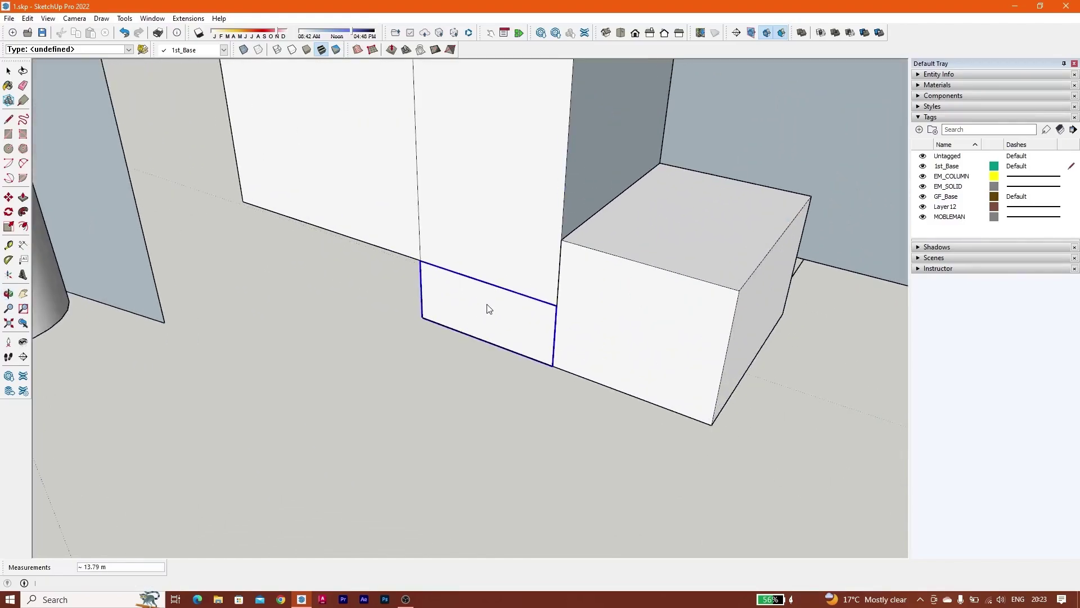
pyautogui.moveTo(442, 285); pyautogui.dragTo(270, 368, button='middle')
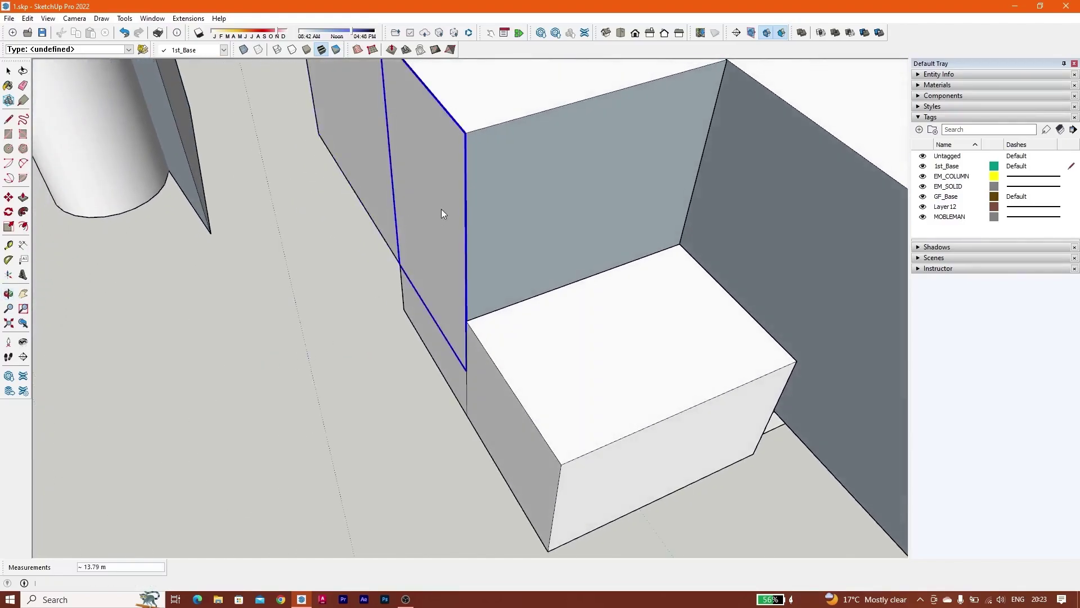
pyautogui.moveTo(442, 207); pyautogui.dragTo(489, 182, button='middle')
pyautogui.scroll(-3, 482, 230)
pyautogui.scroll(2, 482, 203)
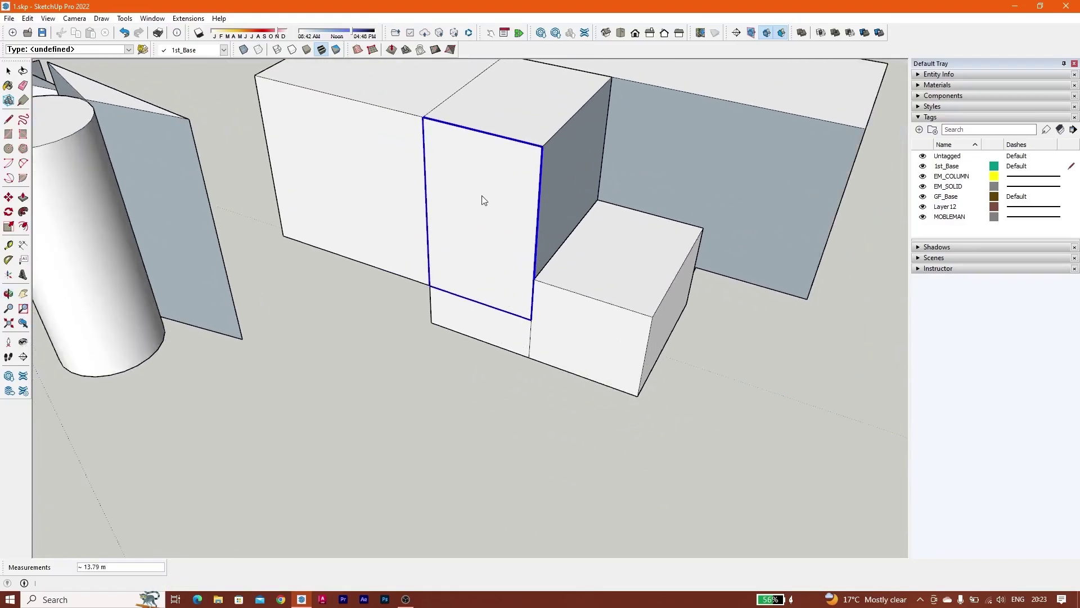
pyautogui.moveTo(456, 249); pyautogui.dragTo(315, 349, button='middle')
pyautogui.scroll(-3, 458, 225)
pyautogui.moveTo(513, 220); pyautogui.dragTo(473, 132, button='middle')
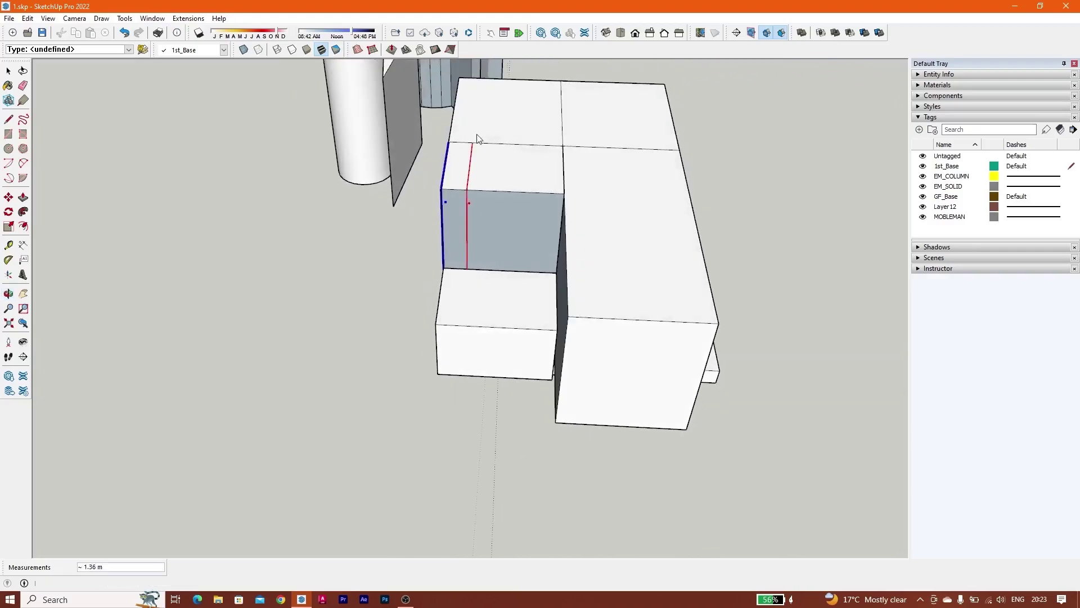
pyautogui.scroll(-3, 498, 167)
pyautogui.click(833, 202)
pyautogui.moveTo(832, 202); pyautogui.dragTo(413, 167, button='middle')
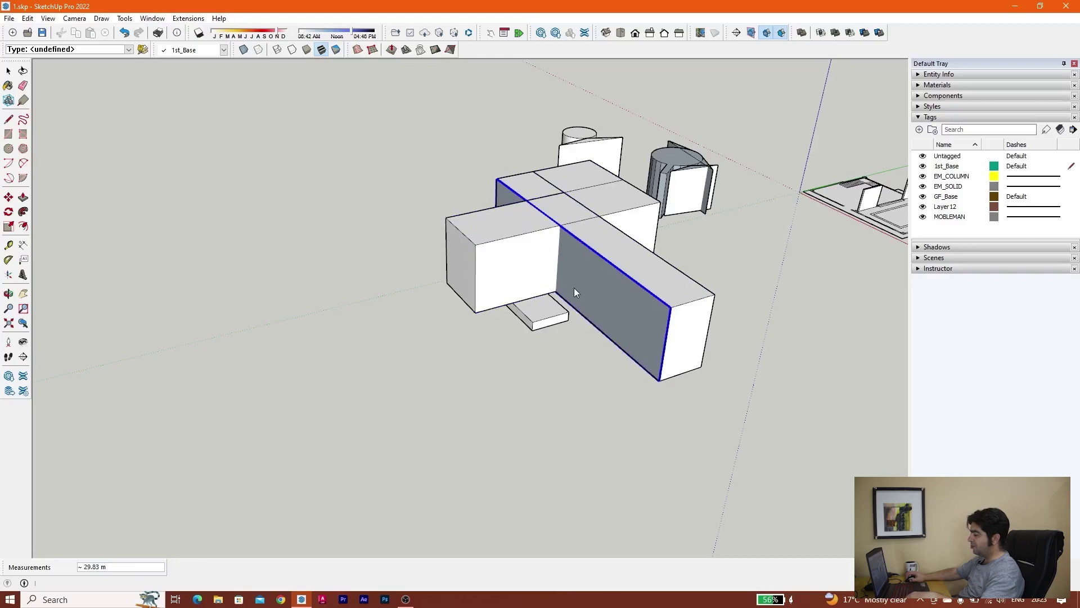
# Pull the long side face that crosses the projecting arm outward about 24.34 m with Smart Push Pull
pyautogui.click(578, 263)
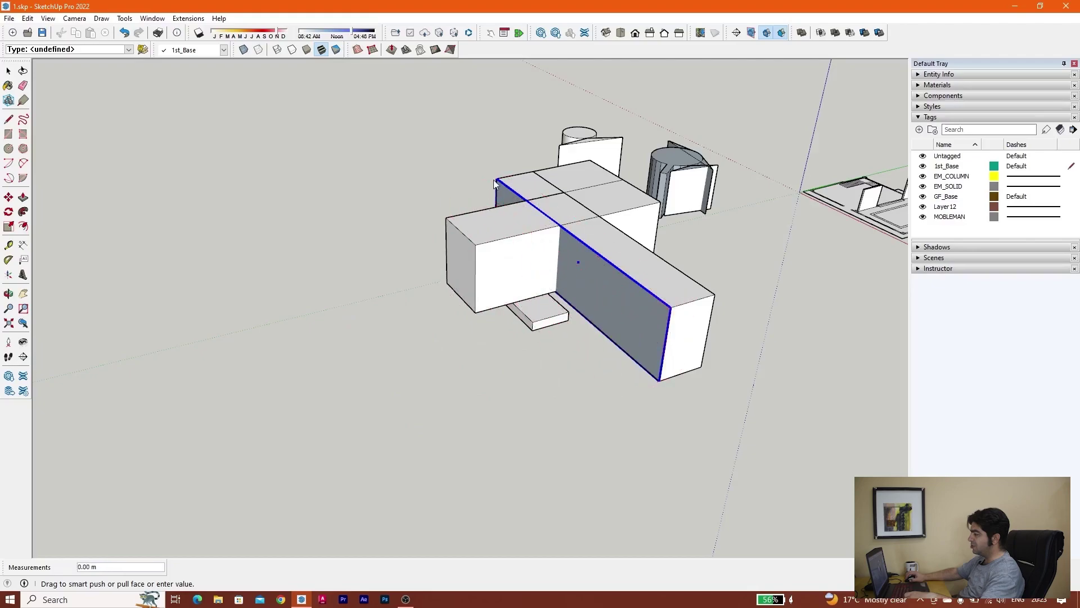
pyautogui.press('Escape')
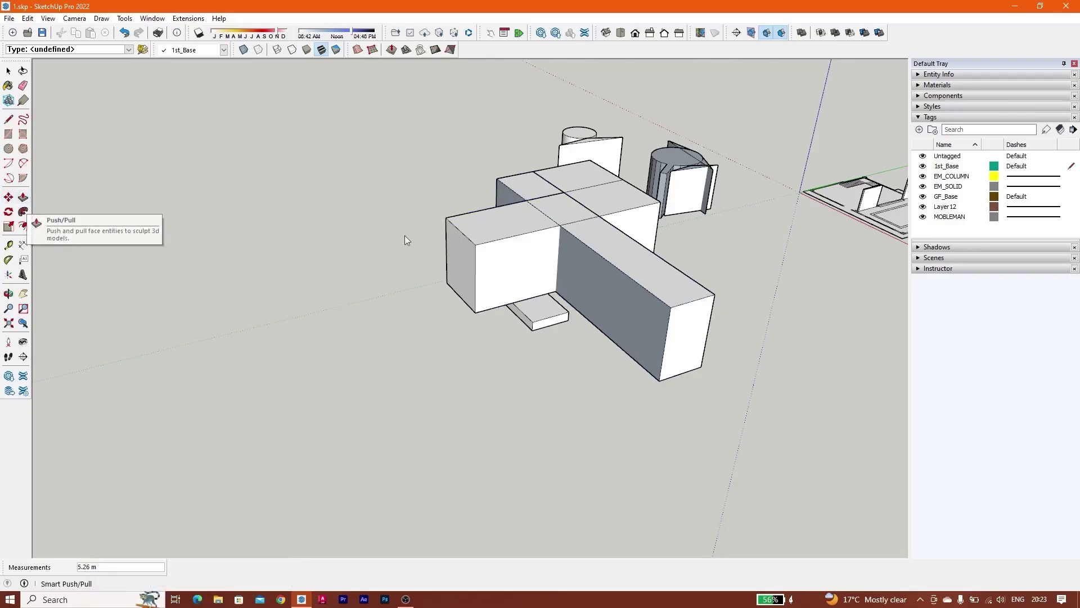
pyautogui.moveTo(575, 278); pyautogui.dragTo(324, 303)
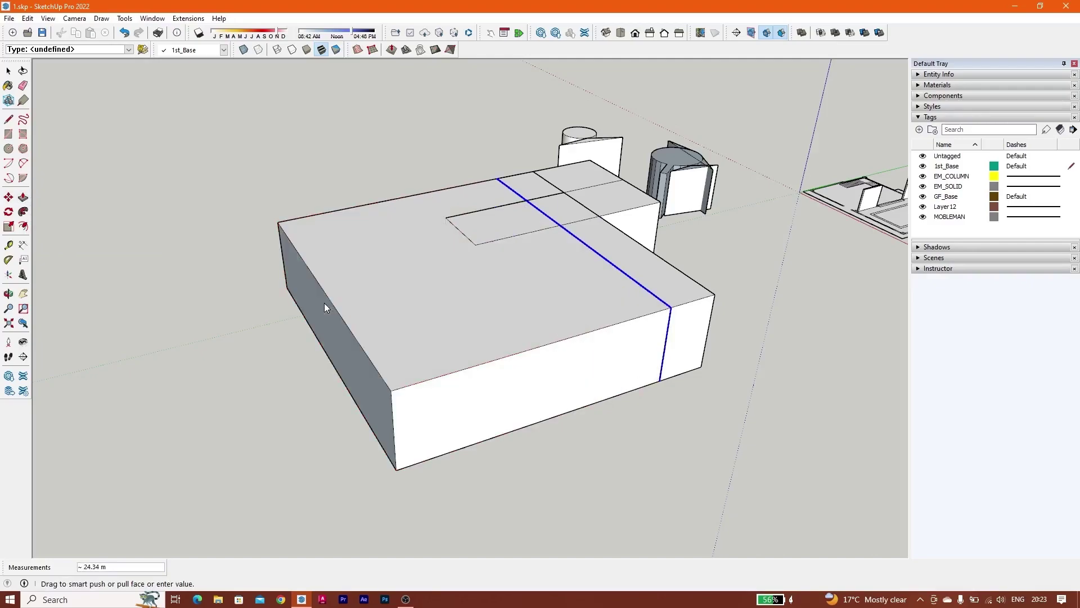
# Examine the merged block from several sides, together with the cylinders and floor plans behind it
pyautogui.moveTo(525, 255); pyautogui.dragTo(289, 287, button='middle')
pyautogui.scroll(-3, 430, 249)
pyautogui.moveTo(289, 287); pyautogui.dragTo(308, 315, button='middle')
pyautogui.scroll(3, 308, 316)
pyautogui.press('space')
pyautogui.scroll(2, 345, 243)
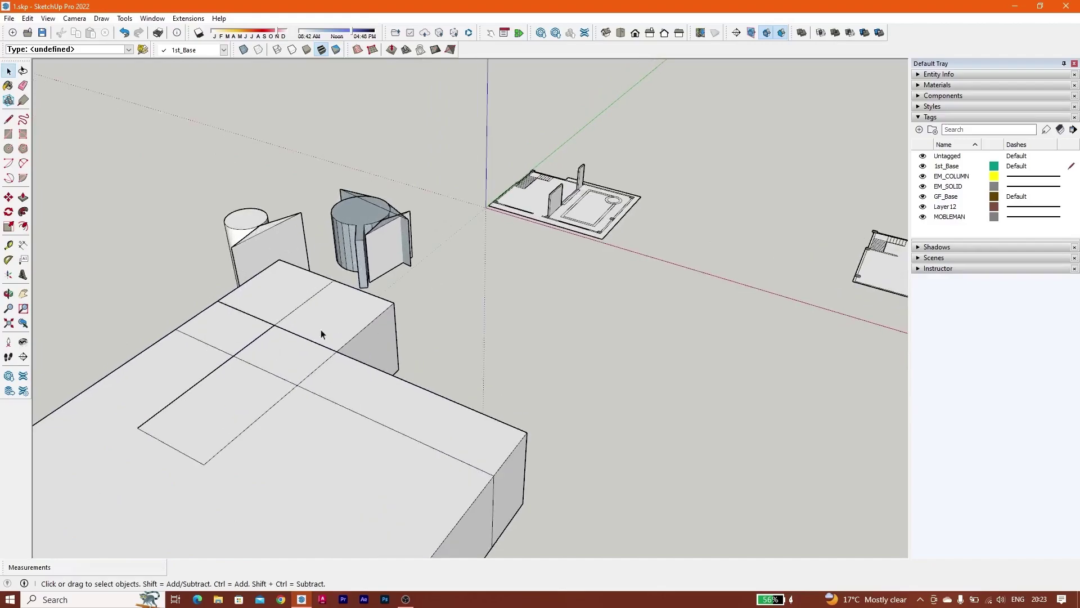
pyautogui.scroll(-5, 328, 238)
pyautogui.moveTo(270, 294); pyautogui.dragTo(247, 253, button='middle')
pyautogui.scroll(2, 401, 166)
pyautogui.scroll(2, 401, 166)
pyautogui.moveTo(401, 165); pyautogui.dragTo(504, 293, button='middle')
pyautogui.scroll(-6, 394, 307)
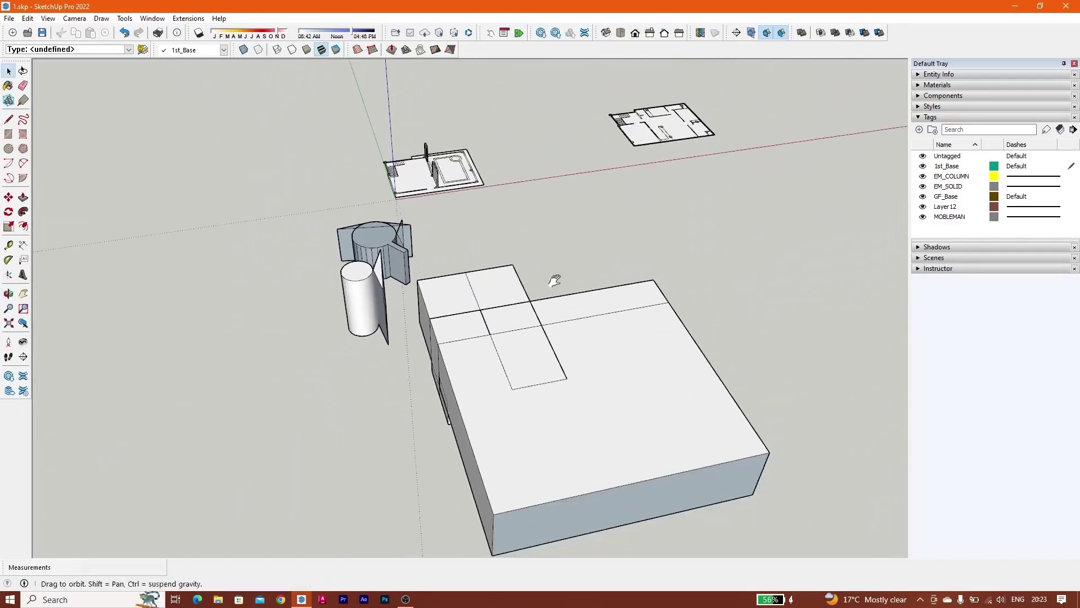
pyautogui.moveTo(448, 372); pyautogui.dragTo(163, 361, button='middle')
pyautogui.moveTo(227, 349)
pyautogui.mouseDown(button='middle')
pyautogui.moveTo(132, 277)
pyautogui.moveTo(241, 302)
pyautogui.moveTo(427, 278)
pyautogui.moveTo(386, 300)
pyautogui.moveTo(488, 241)
pyautogui.mouseUp(button='middle')
pyautogui.scroll(2, 424, 277)
pyautogui.scroll(-2, 421, 279)
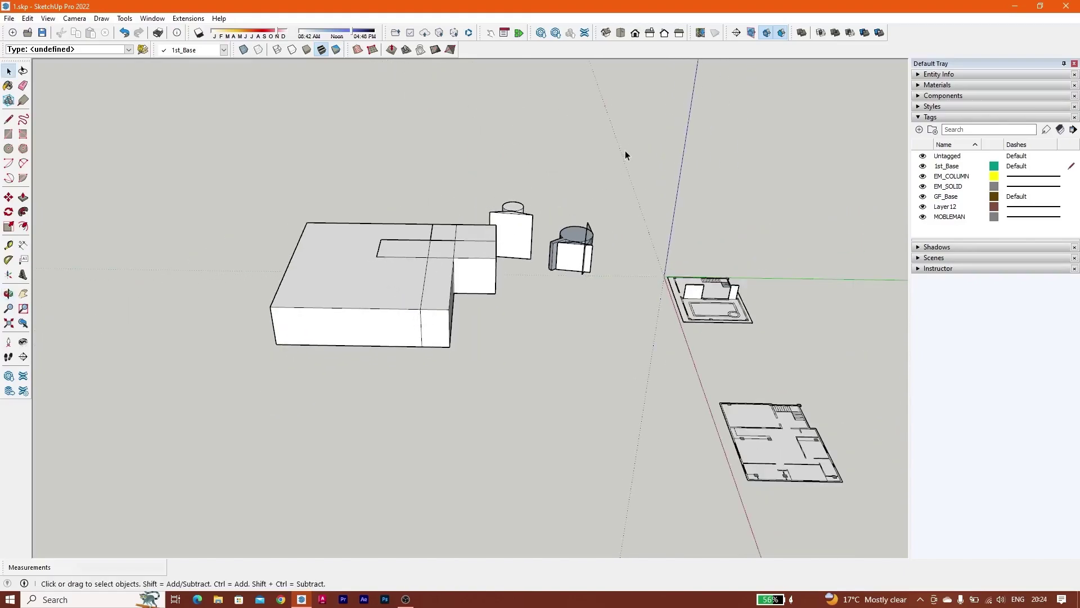
# Delete the merged block, the cylinders and their attached upright walls, keeping only the floor plans
pyautogui.moveTo(267, 363); pyautogui.dragTo(191, 400)
pyautogui.press('Delete')
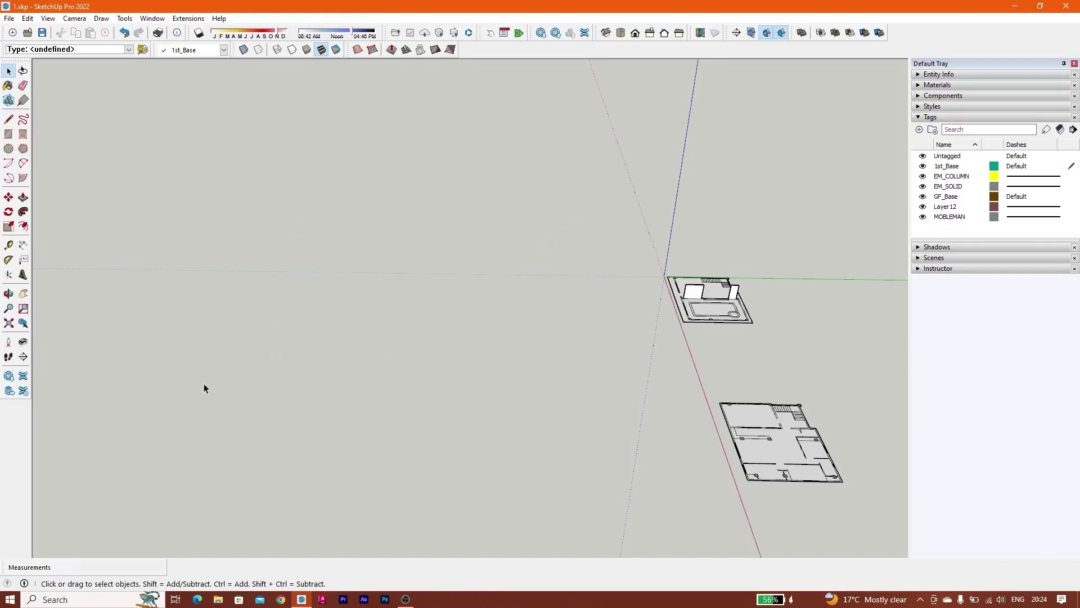
# Examine the floor plan at the origin with its two standing walls, columns and stair
pyautogui.keyDown('shift'); pyautogui.moveTo(761, 338); pyautogui.dragTo(509, 318, button='middle'); pyautogui.keyUp('shift')
pyautogui.scroll(10, 450, 273)
pyautogui.moveTo(410, 281)
pyautogui.mouseDown(button='middle')
pyautogui.moveTo(405, 299)
pyautogui.moveTo(574, 354)
pyautogui.mouseUp(button='middle')
pyautogui.moveTo(573, 354)
pyautogui.keyDown('shift'); pyautogui.mouseDown(button='middle')
pyautogui.moveTo(740, 306)
pyautogui.moveTo(529, 338)
pyautogui.mouseUp(button='middle'); pyautogui.keyUp('shift')
pyautogui.moveTo(446, 320); pyautogui.dragTo(808, 315, button='middle')
pyautogui.scroll(4, 490, 251)
pyautogui.scroll(-5, 476, 291)
pyautogui.scroll(-4, 476, 291)
pyautogui.moveTo(475, 289); pyautogui.dragTo(315, 284, button='middle')
pyautogui.scroll(5, 531, 279)
pyautogui.moveTo(531, 279)
pyautogui.mouseDown(button='middle')
pyautogui.moveTo(323, 295)
pyautogui.moveTo(670, 275)
pyautogui.moveTo(733, 260)
pyautogui.mouseUp(button='middle')
pyautogui.moveTo(517, 294)
pyautogui.mouseDown(button='middle')
pyautogui.moveTo(429, 297)
pyautogui.moveTo(515, 287)
pyautogui.moveTo(285, 178)
pyautogui.moveTo(559, 164)
pyautogui.mouseUp(button='middle')
pyautogui.scroll(4, 429, 297)
pyautogui.scroll(-5, 437, 299)
pyautogui.scroll(3, 435, 272)
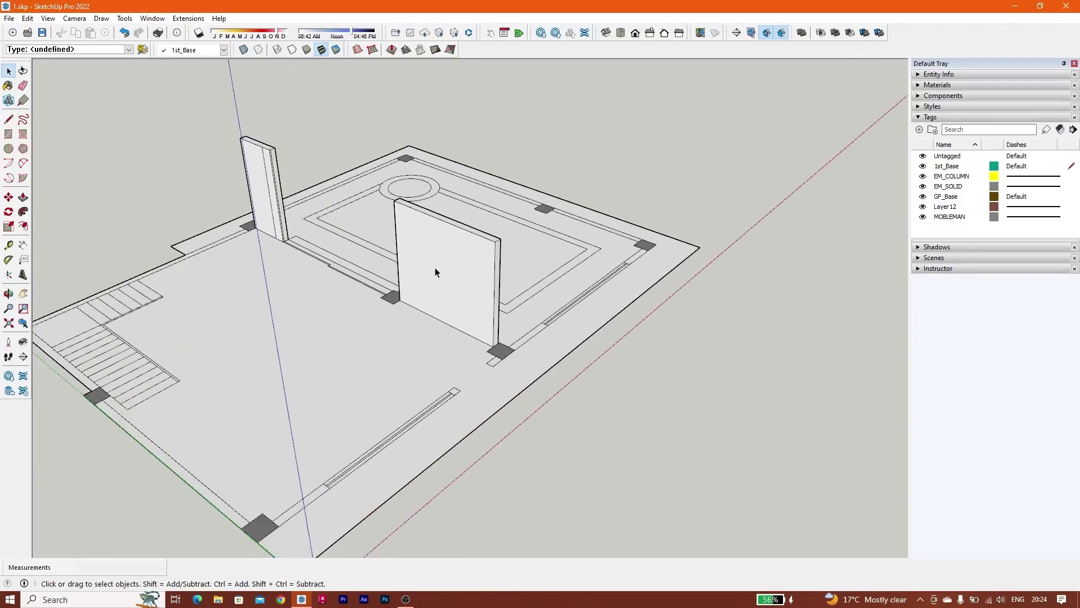
# Measure the height of the larger standing wall from its base to its top corner with Tape Measure
pyautogui.click(9, 245)
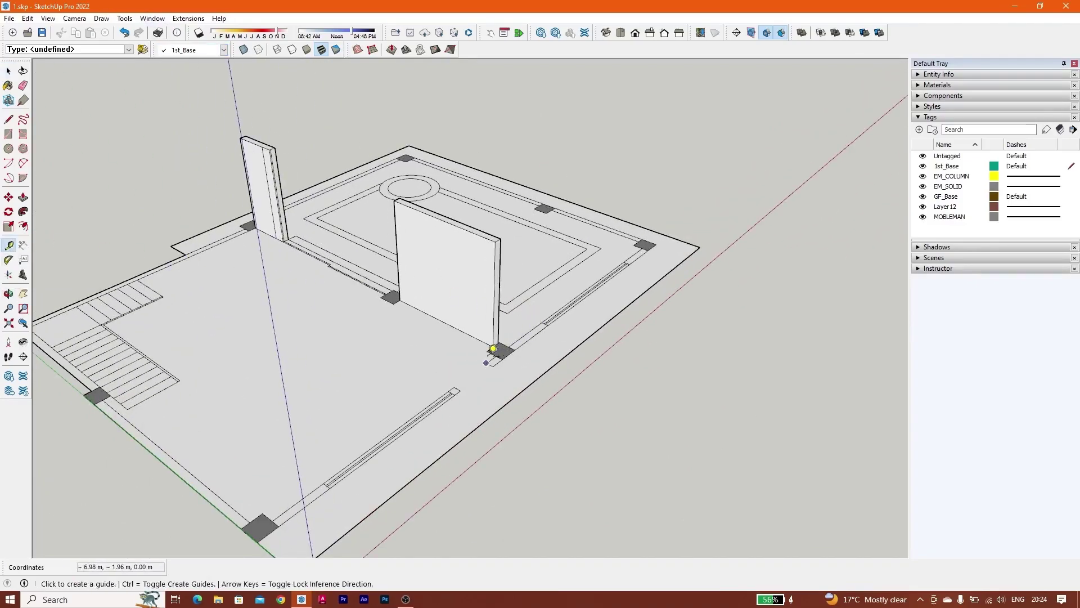
pyautogui.click(498, 343)
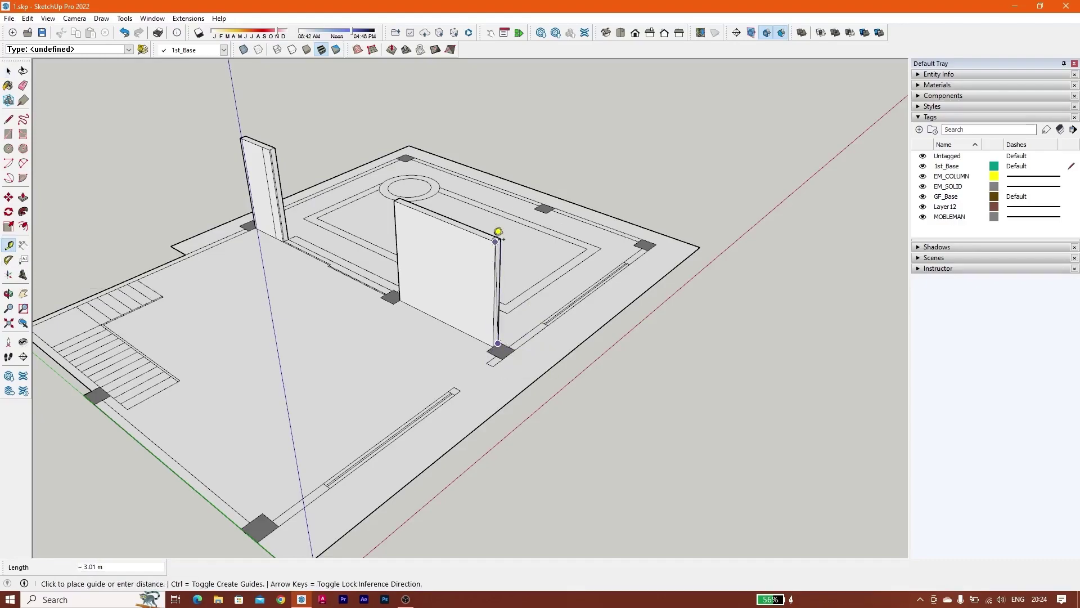
pyautogui.press('space')
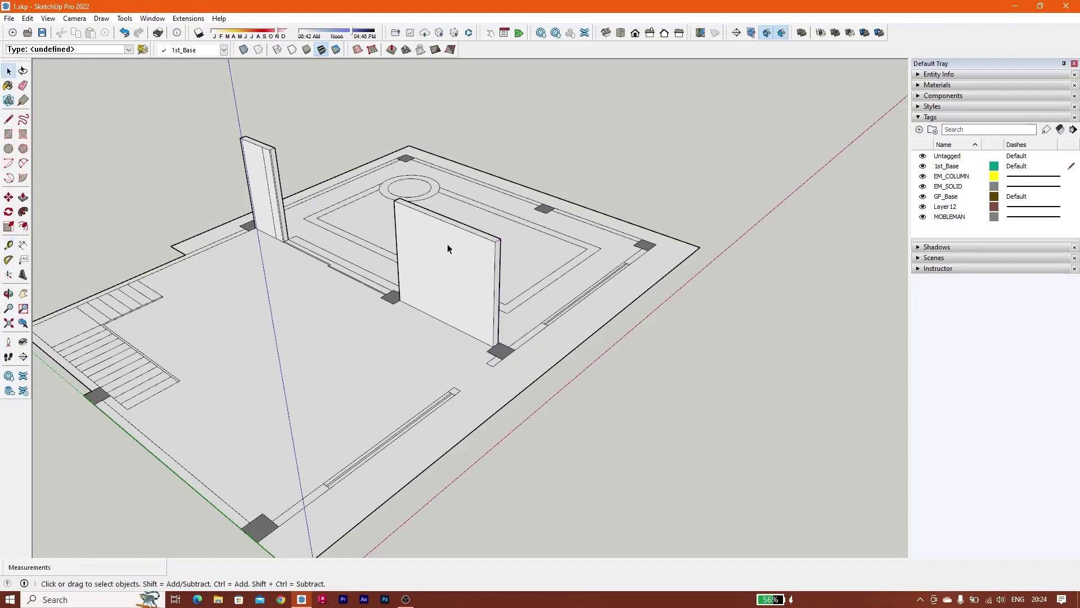
# Raise the short wall strip beside the column next to the large wall 3 m with Smart Push Pull
pyautogui.scroll(-3, 447, 238)
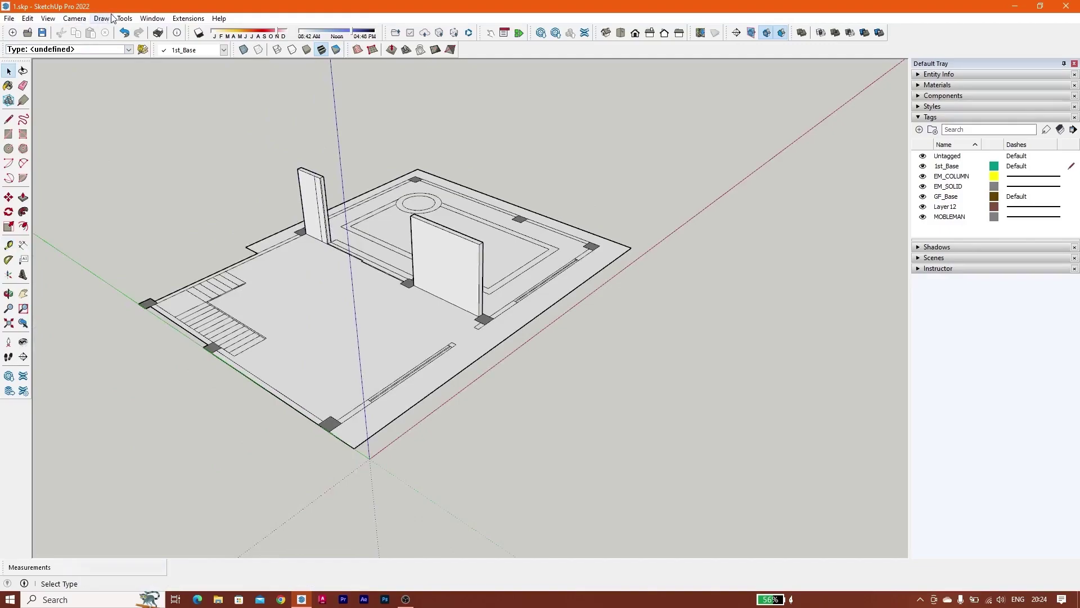
pyautogui.click(122, 18)
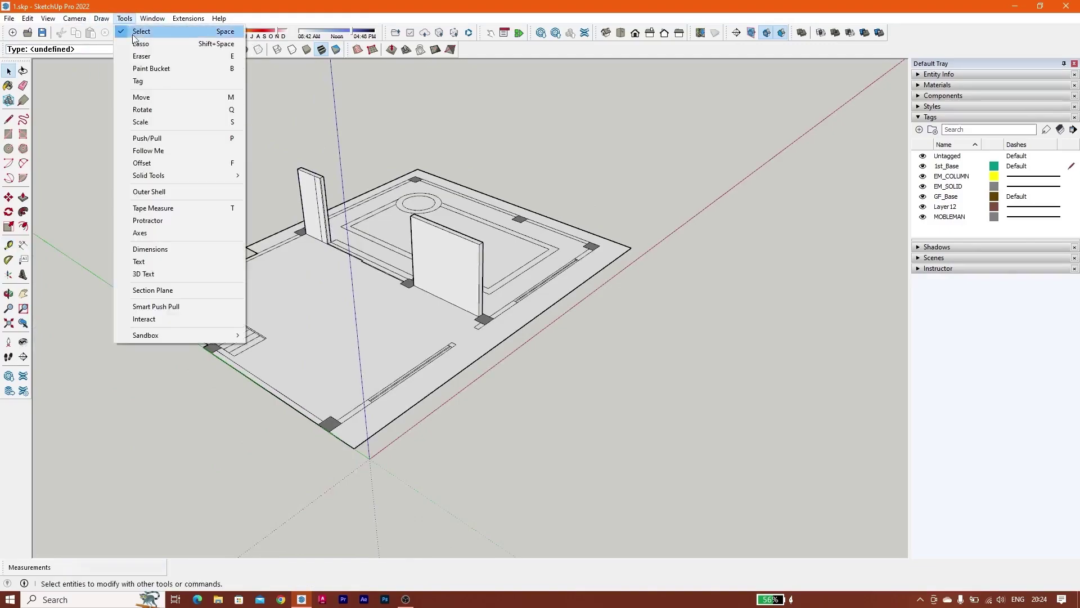
pyautogui.click(156, 306)
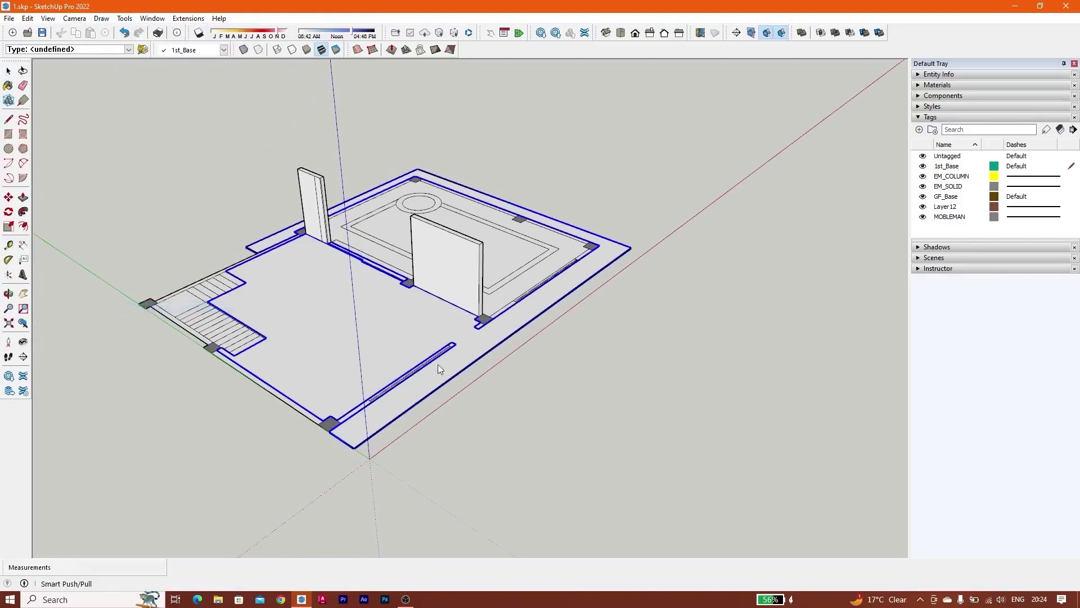
pyautogui.scroll(4, 446, 350)
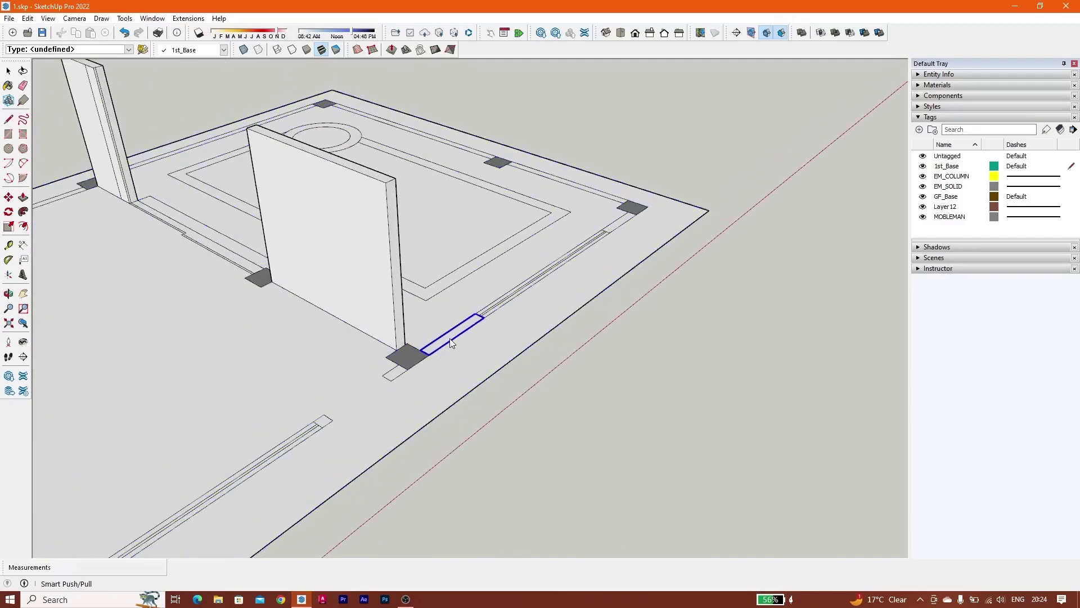
pyautogui.moveTo(450, 338); pyautogui.dragTo(414, 350, button='middle')
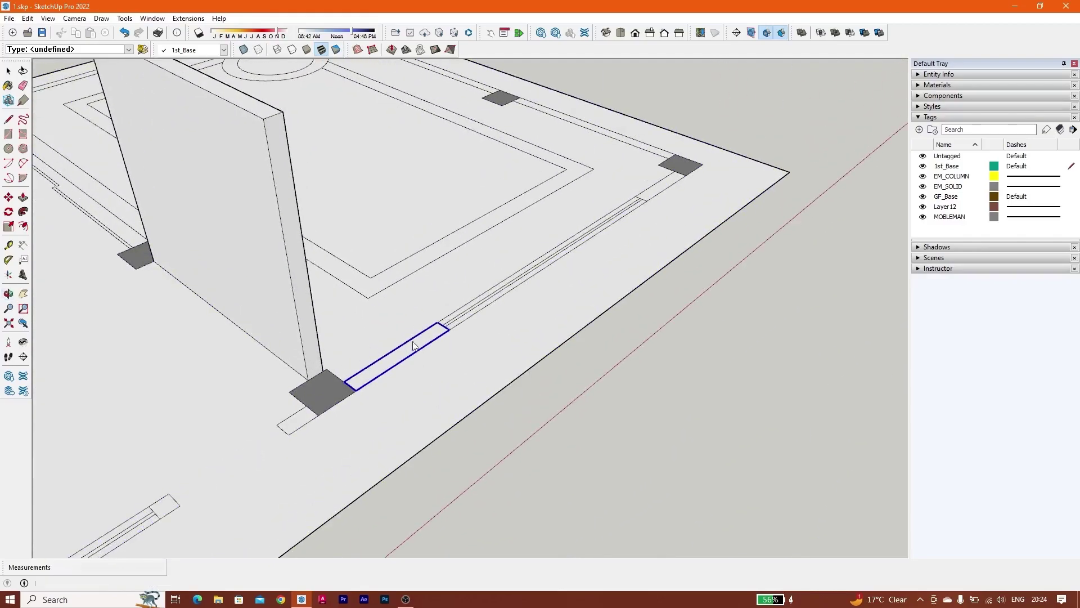
pyautogui.moveTo(417, 350); pyautogui.dragTo(373, 211)
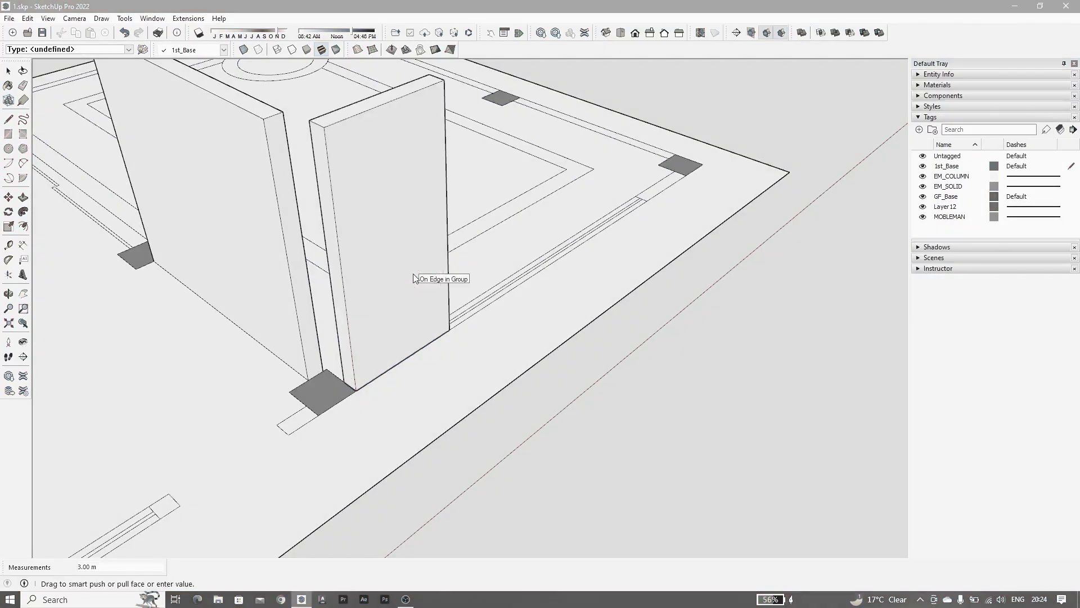
pyautogui.write('3')
pyautogui.press('Return')
# Raise the two side wall strips between the columns and the adjoining rear strip near the circle 3 m each with Smart Push Pull
pyautogui.moveTo(491, 267); pyautogui.dragTo(434, 316, button='middle')
pyautogui.click(535, 326)
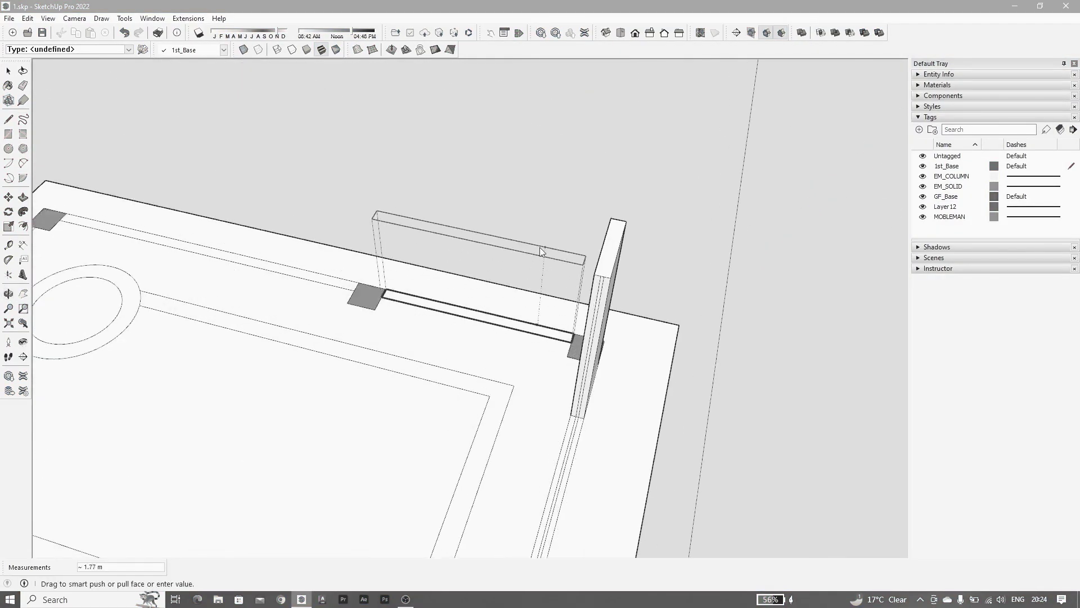
pyautogui.write('3')
pyautogui.press('Return')
pyautogui.keyDown('shift'); pyautogui.moveTo(428, 248); pyautogui.dragTo(540, 275, button='middle'); pyautogui.keyUp('shift')
pyautogui.click(532, 311)
pyautogui.write('3')
pyautogui.press('Return')
pyautogui.click(350, 310)
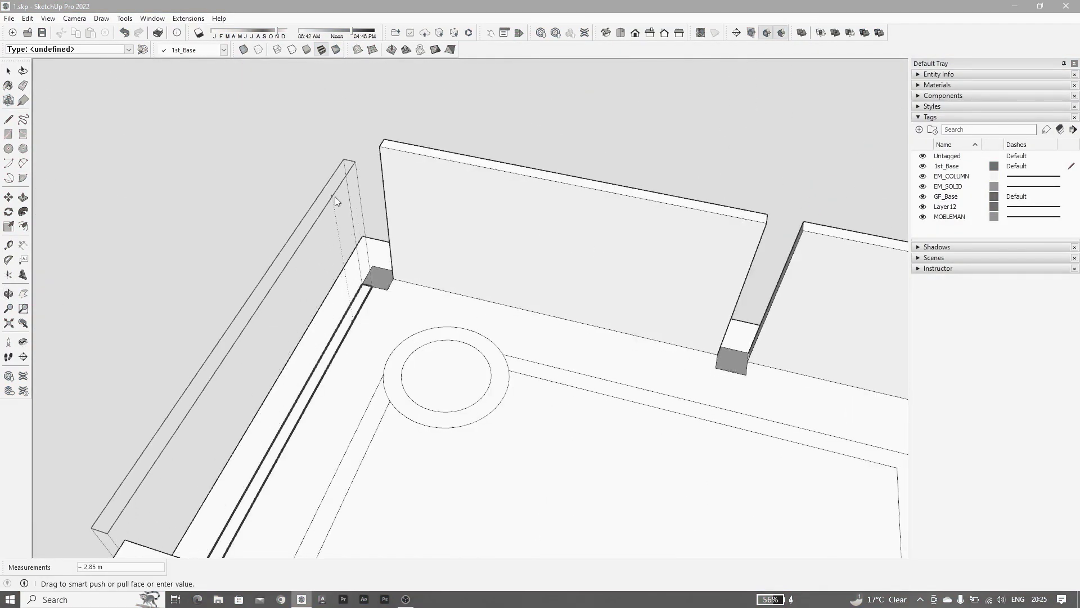
pyautogui.write('3')
pyautogui.press('Return')
# Try to raise the long rear wall strip beside the stair with Smart Push Pull
pyautogui.moveTo(382, 365); pyautogui.dragTo(393, 320, button='middle')
pyautogui.keyDown('shift'); pyautogui.moveTo(281, 467); pyautogui.dragTo(371, 146, button='middle'); pyautogui.keyUp('shift')
pyautogui.click(298, 209)
pyautogui.moveTo(292, 129); pyautogui.dragTo(360, 236, button='middle')
pyautogui.press('Escape')
pyautogui.moveTo(293, 427); pyautogui.dragTo(500, 434, button='middle')
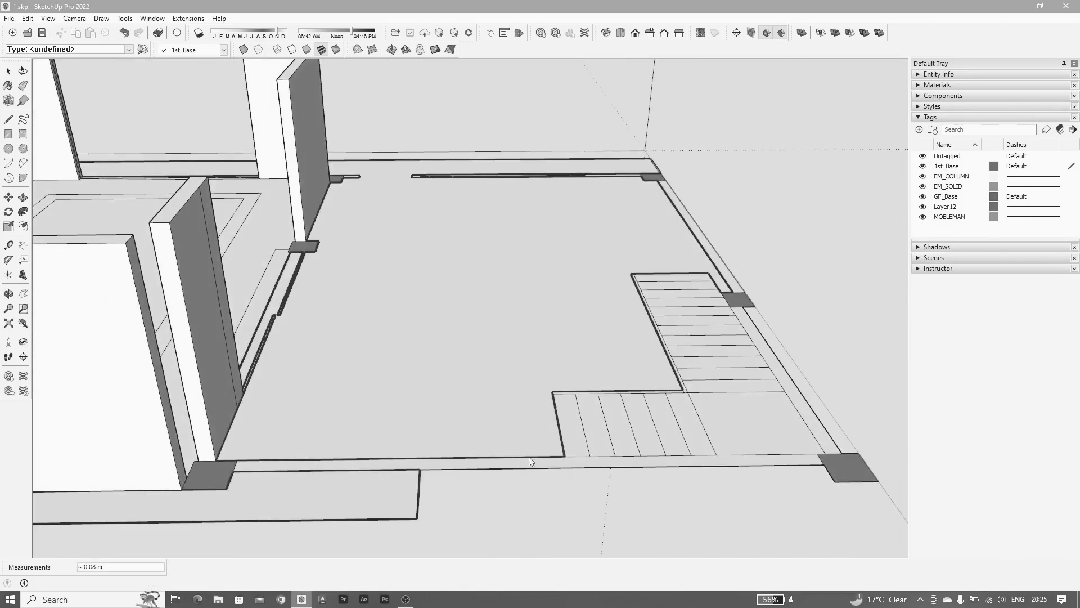
pyautogui.click(509, 459)
pyautogui.moveTo(563, 304); pyautogui.dragTo(497, 371, button='middle')
pyautogui.click(827, 381)
# Restart Smart Push Pull and raise the two wall strips along the stair side of the plan 3 m each
pyautogui.click(125, 19)
pyautogui.click(161, 307)
pyautogui.click(757, 301)
pyautogui.moveTo(596, 194); pyautogui.dragTo(375, 143, button='middle')
pyautogui.write('3')
pyautogui.press('Return')
pyautogui.moveTo(636, 163); pyautogui.dragTo(309, 281, button='middle')
pyautogui.click(283, 417)
pyautogui.write('3')
pyautogui.press('Return')
# Raise two short front wall strips beside the window and doorway openings 3 m each with Smart Push Pull
pyautogui.click(567, 331)
pyautogui.write('3')
pyautogui.press('Return')
pyautogui.click(644, 307)
pyautogui.write('3')
pyautogui.press('Return')
# Raise the remaining short wall strips on the front side of the plan 3 m each with Smart Push Pull
pyautogui.moveTo(646, 240); pyautogui.dragTo(608, 292, button='middle')
pyautogui.moveTo(383, 282); pyautogui.dragTo(647, 242, button='middle')
pyautogui.click(661, 238)
pyautogui.write('3')
pyautogui.press('Return')
pyautogui.moveTo(236, 315); pyautogui.dragTo(499, 432, button='middle')
pyautogui.click(420, 360)
pyautogui.write('3')
pyautogui.press('Return')
pyautogui.press('space')
# Inside the floor plan group, raise the long rear strip beside the stair to the neighbouring wall's height with native Push/Pull
pyautogui.scroll(3, 342, 331)
pyautogui.scroll(-5, 342, 332)
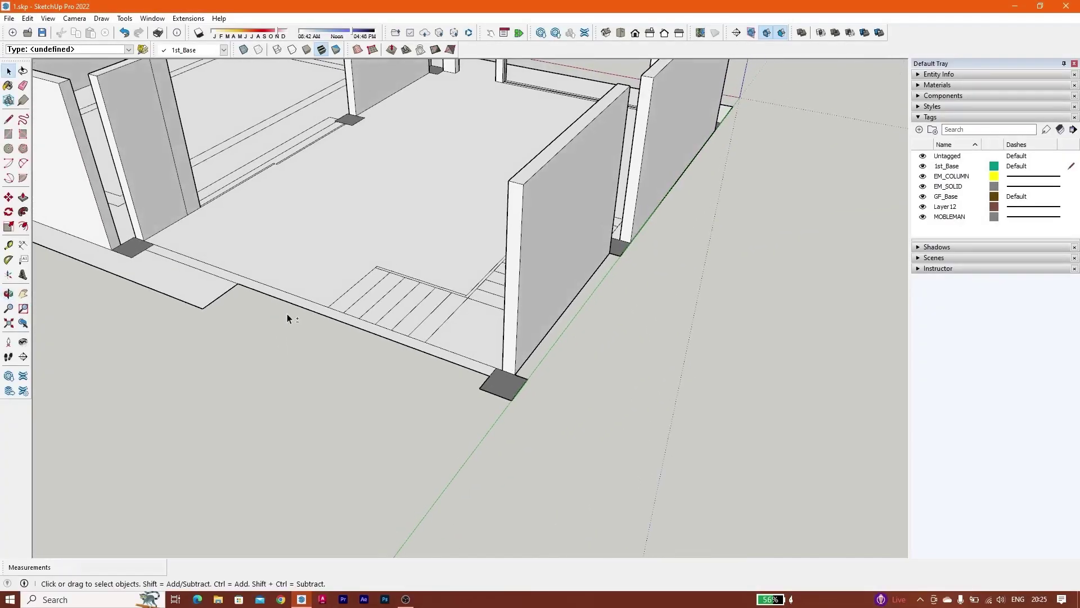
pyautogui.scroll(6, 287, 313)
pyautogui.tripleClick(313, 322)
pyautogui.click(313, 322)
pyautogui.moveTo(313, 322); pyautogui.dragTo(360, 351, button='middle')
pyautogui.scroll(-3, 360, 351)
pyautogui.scroll(-3, 360, 351)
pyautogui.moveTo(330, 316); pyautogui.dragTo(306, 328, button='middle')
pyautogui.scroll(2, 288, 279)
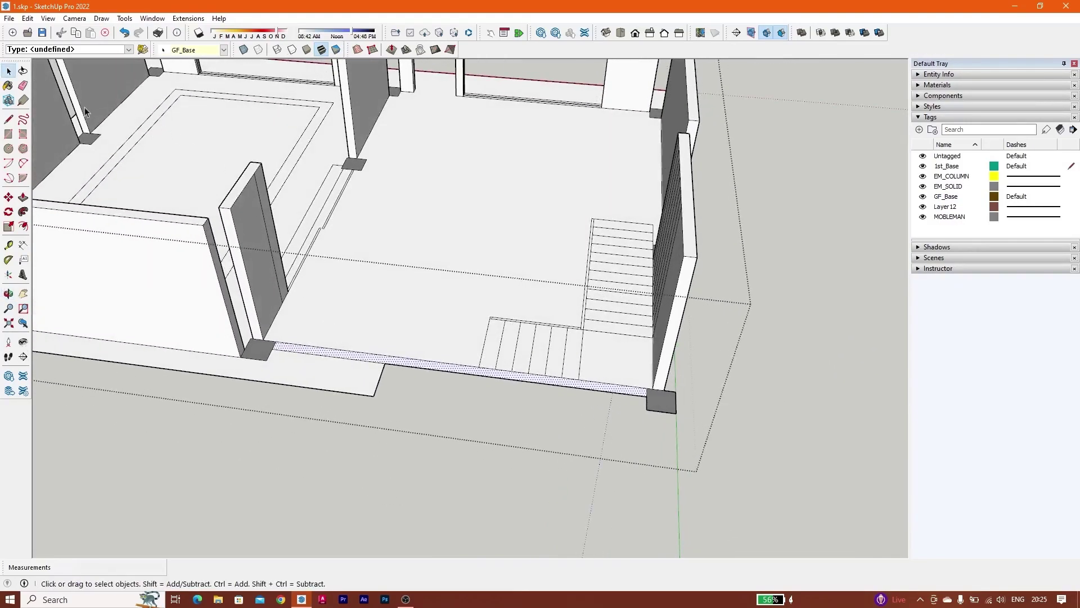
pyautogui.click(21, 197)
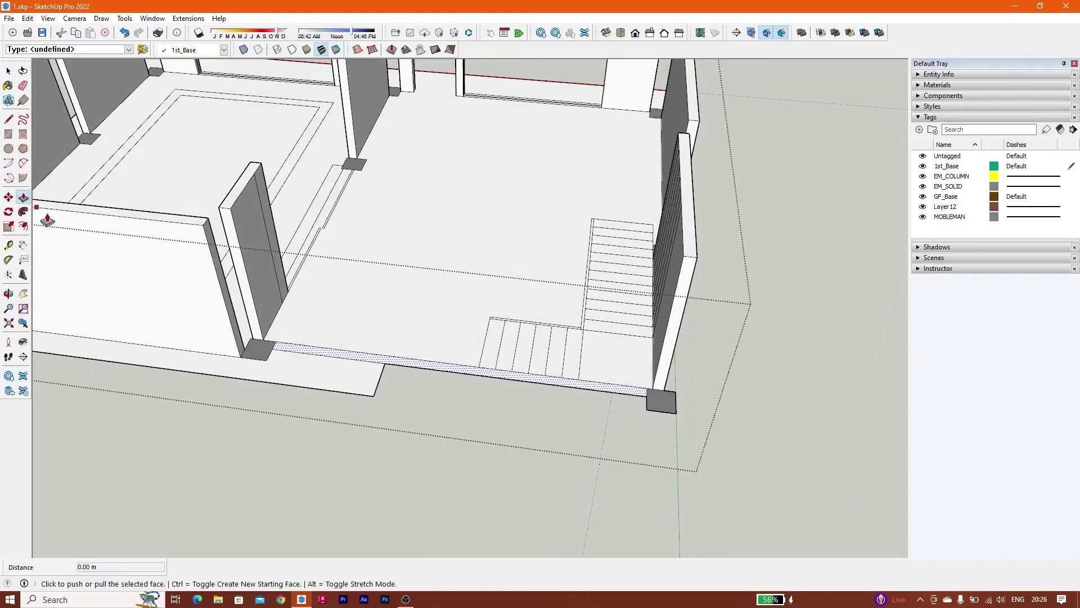
pyautogui.click(320, 356)
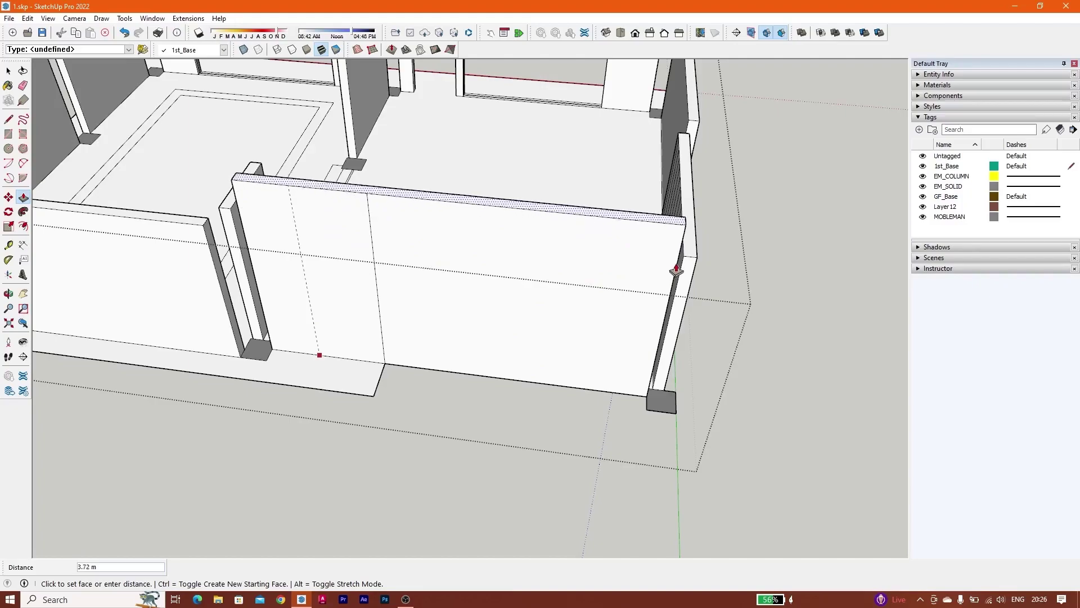
pyautogui.click(687, 260)
pyautogui.press('space')
# Raise the column between the two rear walls to their top with Push/Pull
pyautogui.moveTo(373, 248); pyautogui.dragTo(378, 139, button='middle')
pyautogui.click(489, 483)
pyautogui.moveTo(468, 446); pyautogui.dragTo(219, 322, button='middle')
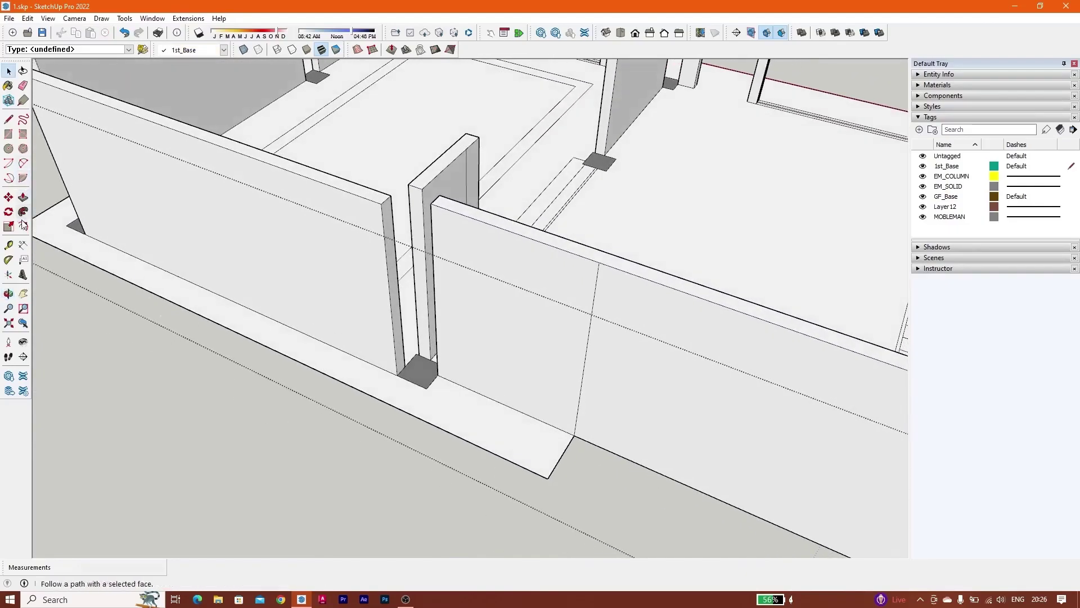
pyautogui.click(23, 199)
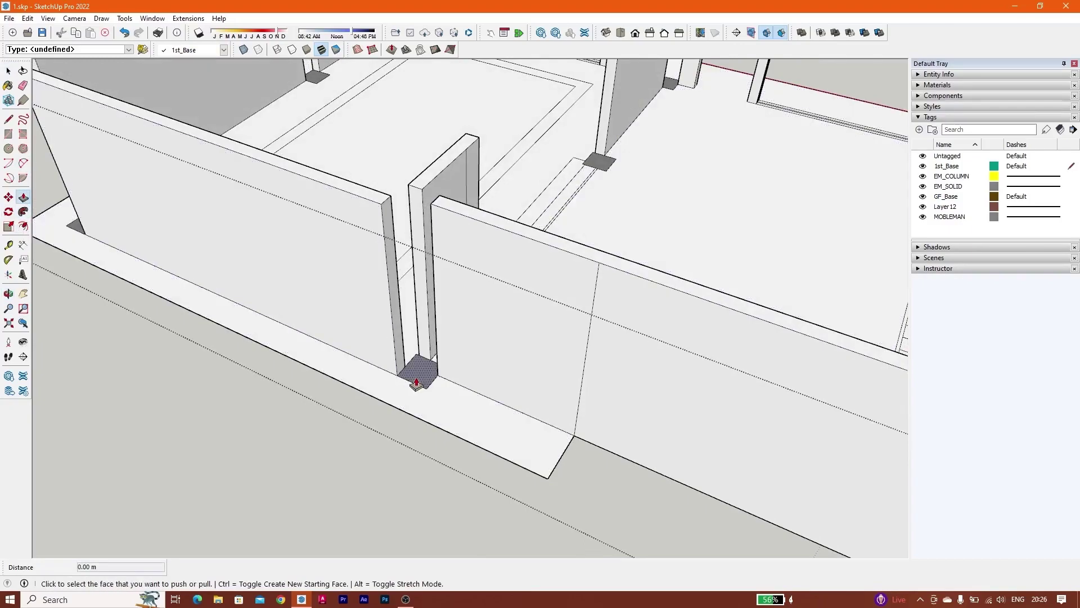
pyautogui.click(416, 383)
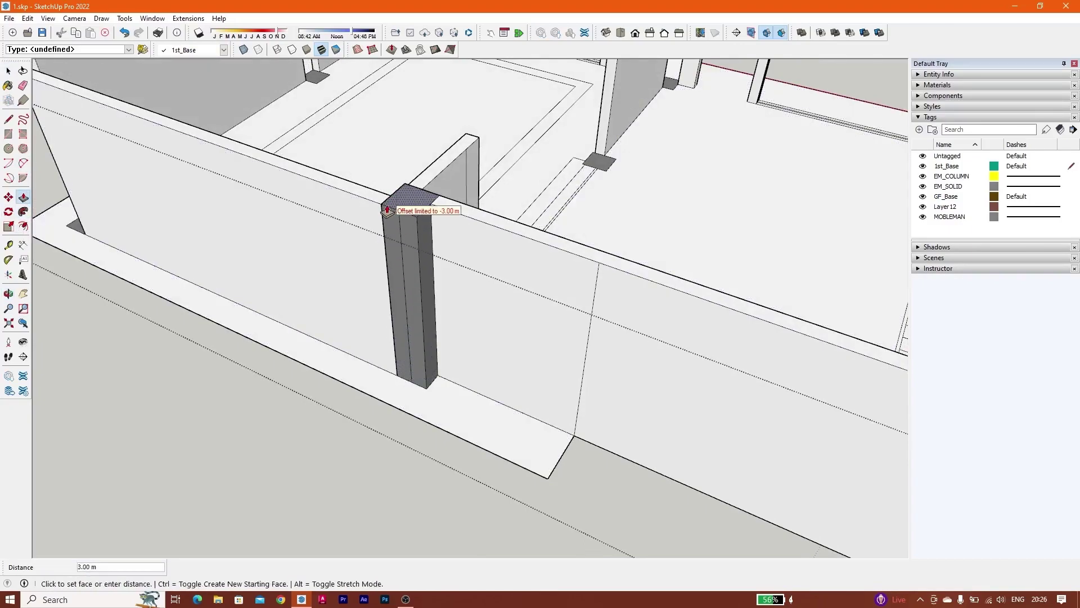
pyautogui.click(385, 209)
pyautogui.press('space')
# Raise the rear corner, middle and front corner columns on the circle's side of the plan by the same Push/Pull distance
pyautogui.scroll(-5, 247, 283)
pyautogui.moveTo(246, 284); pyautogui.dragTo(544, 315, button='middle')
pyautogui.scroll(8, 545, 315)
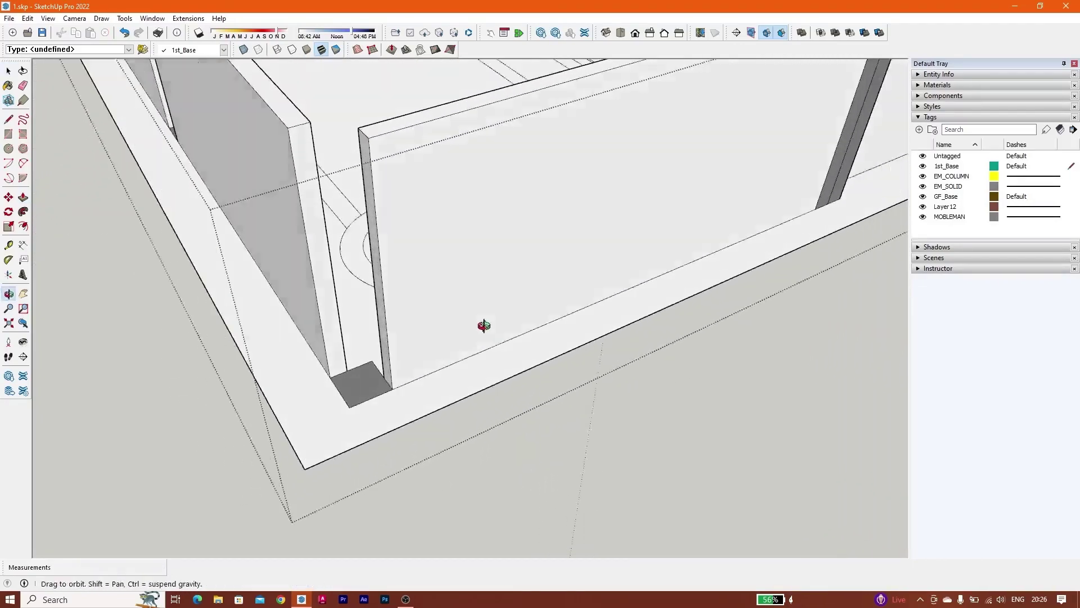
pyautogui.click(24, 198)
pyautogui.doubleClick(366, 410)
pyautogui.moveTo(357, 379); pyautogui.dragTo(543, 314, button='middle')
pyautogui.scroll(10, 386, 309)
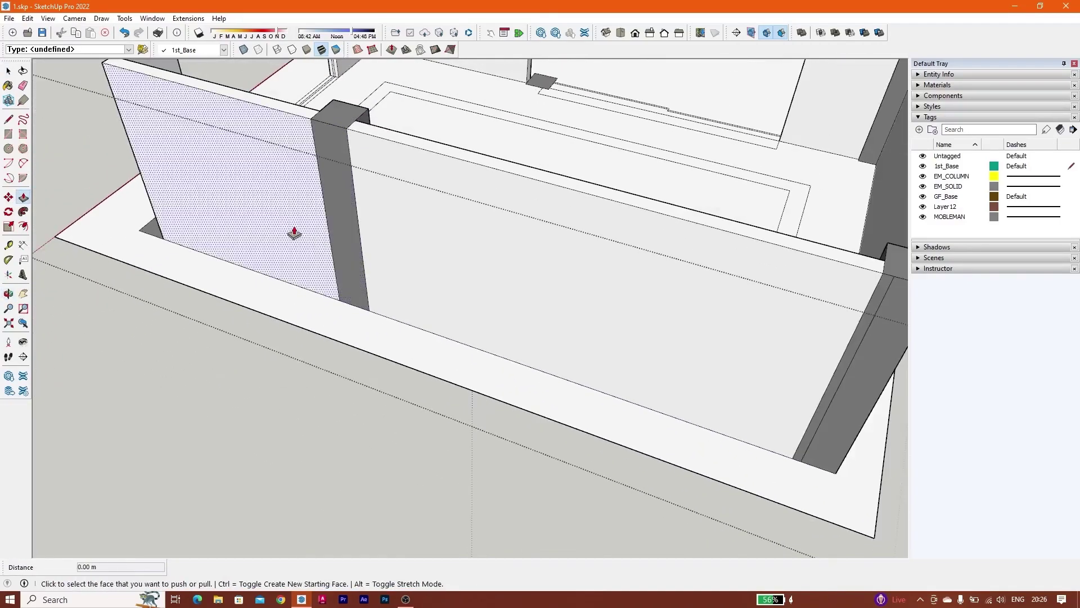
pyautogui.keyDown('shift'); pyautogui.moveTo(295, 233); pyautogui.dragTo(467, 358, button='middle'); pyautogui.keyUp('shift')
pyautogui.scroll(4, 357, 436)
pyautogui.doubleClick(338, 444)
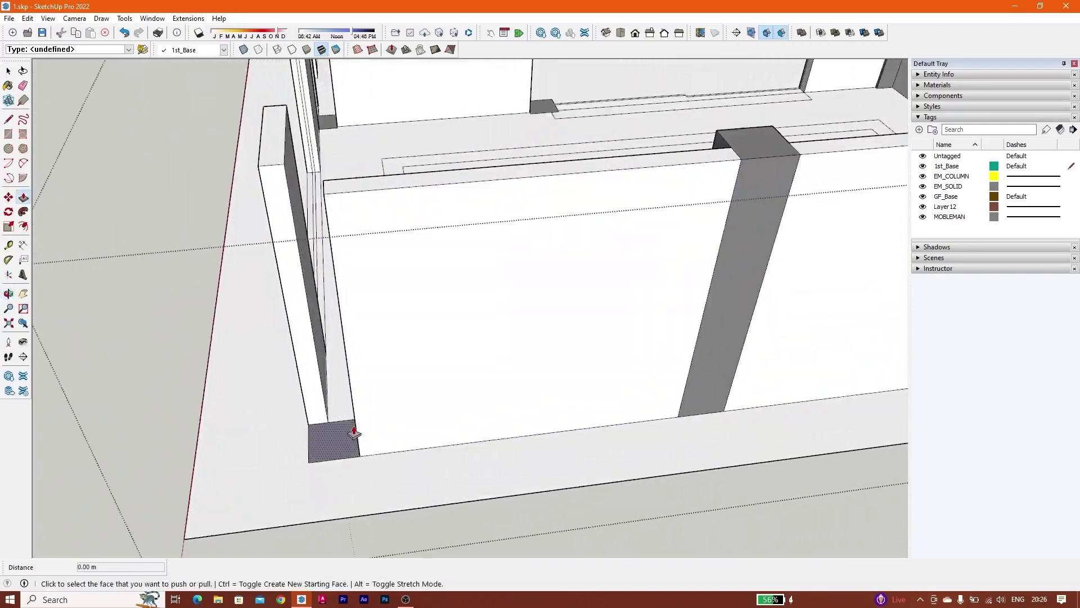
# Raise the columns along the interior partition to the wall height by repeating the last Push/Pull distance
pyautogui.scroll(-5, 333, 368)
pyautogui.moveTo(325, 285); pyautogui.dragTo(362, 465, button='middle')
pyautogui.scroll(8, 249, 275)
pyautogui.scroll(2, 249, 276)
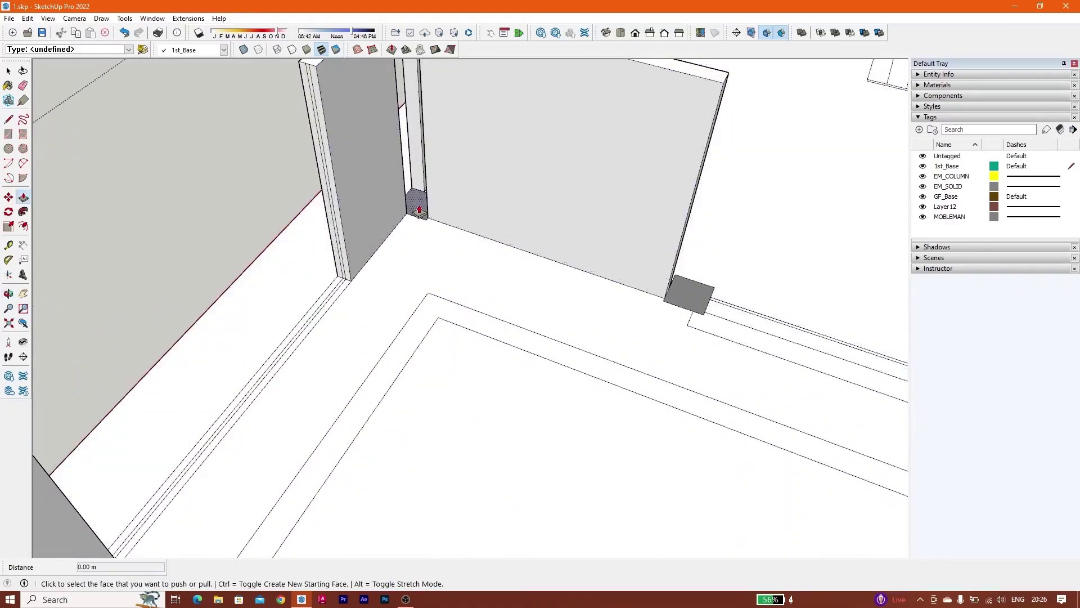
pyautogui.scroll(-5, 518, 255)
pyautogui.doubleClick(318, 372)
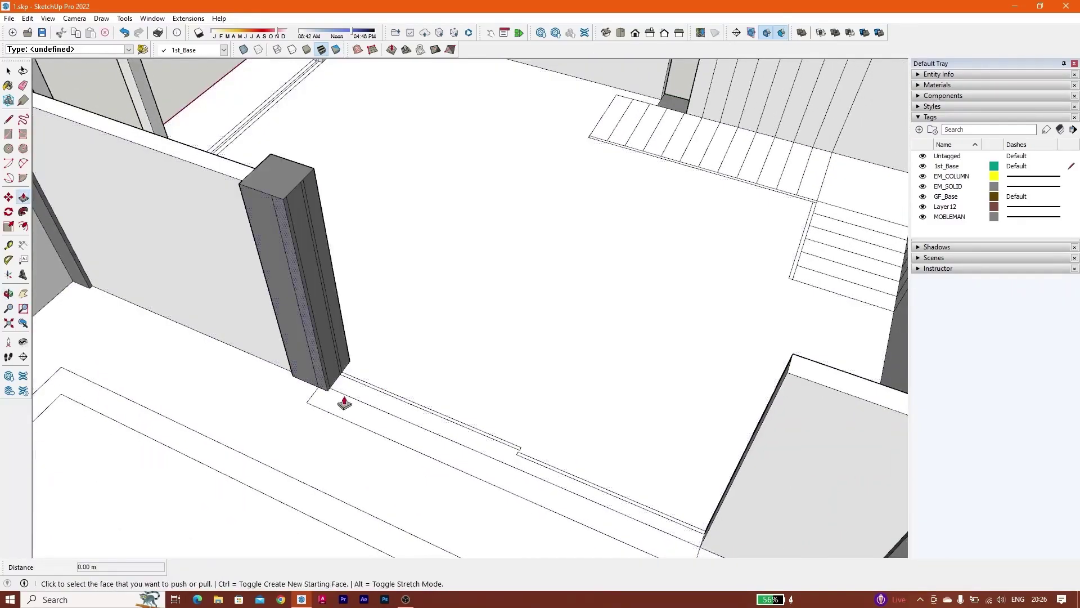
# Raise the column between the two stair-side walls by repeating the last Push/Pull distance
pyautogui.moveTo(320, 386); pyautogui.dragTo(794, 501, button='middle')
pyautogui.scroll(-8, 562, 412)
pyautogui.moveTo(337, 361); pyautogui.dragTo(666, 326, button='middle')
pyautogui.scroll(8, 441, 398)
pyautogui.scroll(-8, 447, 403)
pyautogui.scroll(8, 386, 379)
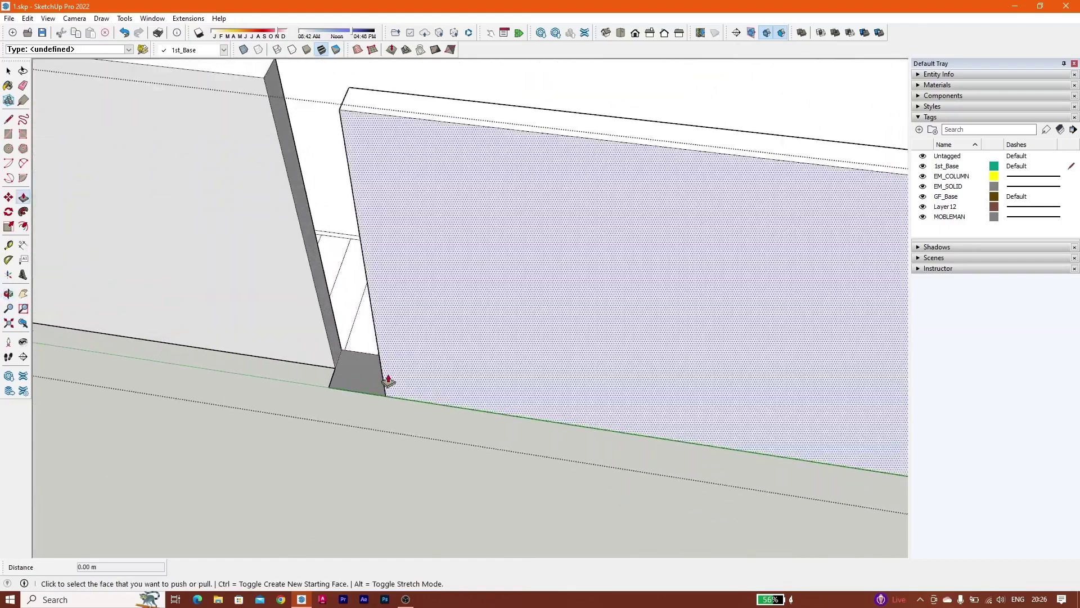
pyautogui.doubleClick(362, 390)
# Raise the corner column nearest the origin to the wall height with the repeated Push/Pull distance
pyautogui.scroll(-5, 328, 306)
pyautogui.keyDown('shift'); pyautogui.moveTo(87, 304); pyautogui.dragTo(461, 393, button='middle'); pyautogui.keyUp('shift')
pyautogui.scroll(3, 388, 452)
pyautogui.scroll(2, 388, 452)
pyautogui.doubleClick(388, 451)
pyautogui.scroll(-6, 393, 333)
pyautogui.moveTo(557, 337); pyautogui.dragTo(368, 284, button='middle')
pyautogui.press('space')
# Examine the raised walls and columns of the floor plan from several angles
pyautogui.scroll(-2, 636, 413)
pyautogui.keyDown('shift'); pyautogui.moveTo(462, 349); pyautogui.dragTo(265, 247, button='middle'); pyautogui.keyUp('shift')
pyautogui.click(640, 417)
pyautogui.moveTo(678, 350); pyautogui.dragTo(506, 379, button='middle')
pyautogui.keyDown('shift'); pyautogui.moveTo(600, 376); pyautogui.dragTo(439, 388, button='middle'); pyautogui.keyUp('shift')
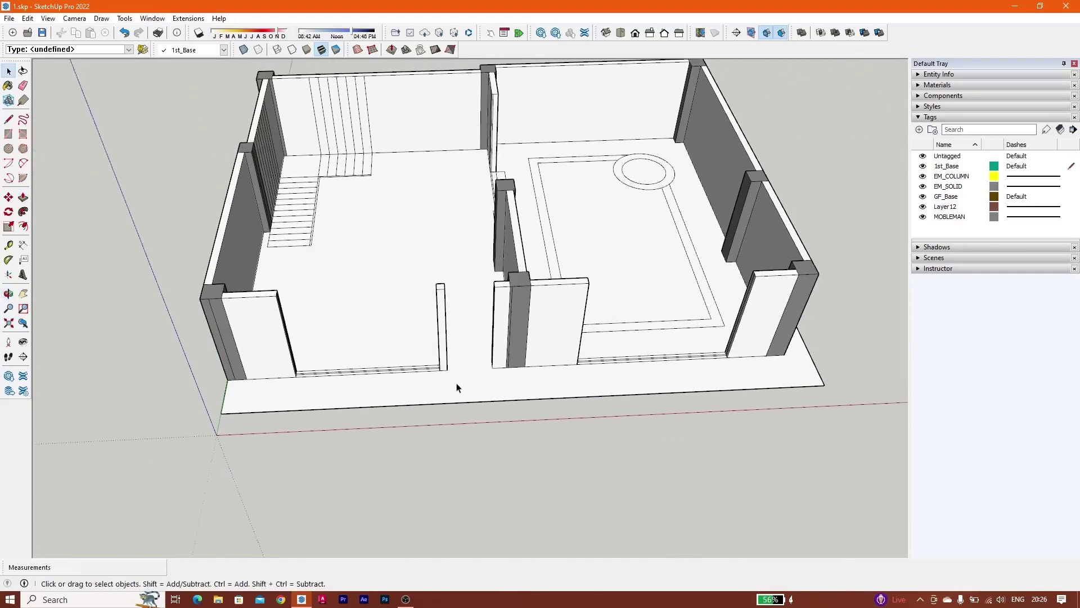
pyautogui.moveTo(526, 357); pyautogui.dragTo(479, 331, button='middle')
pyautogui.scroll(3, 480, 334)
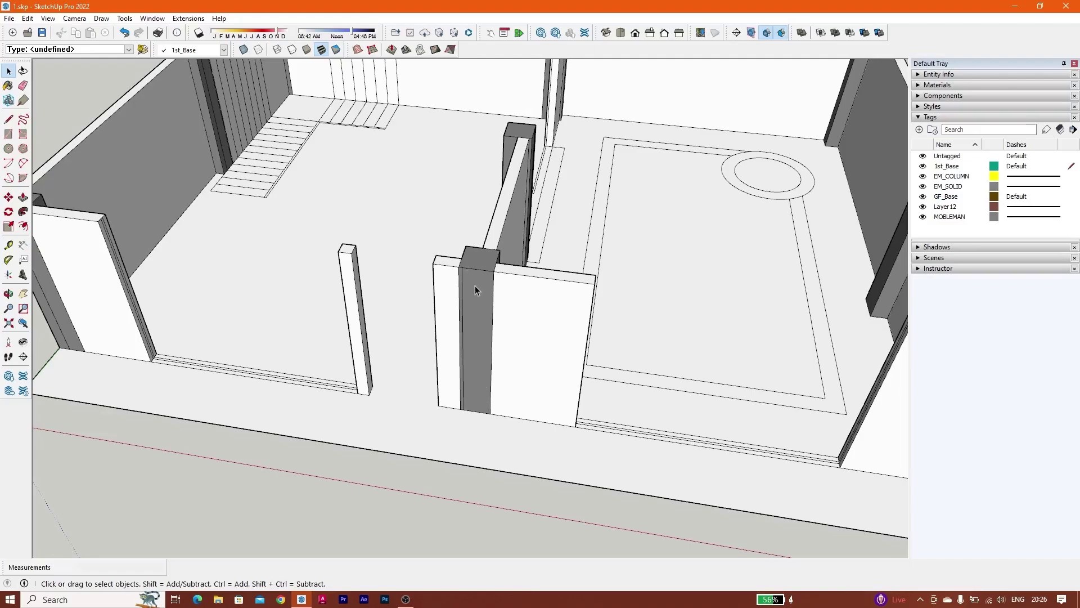
pyautogui.scroll(-4, 550, 275)
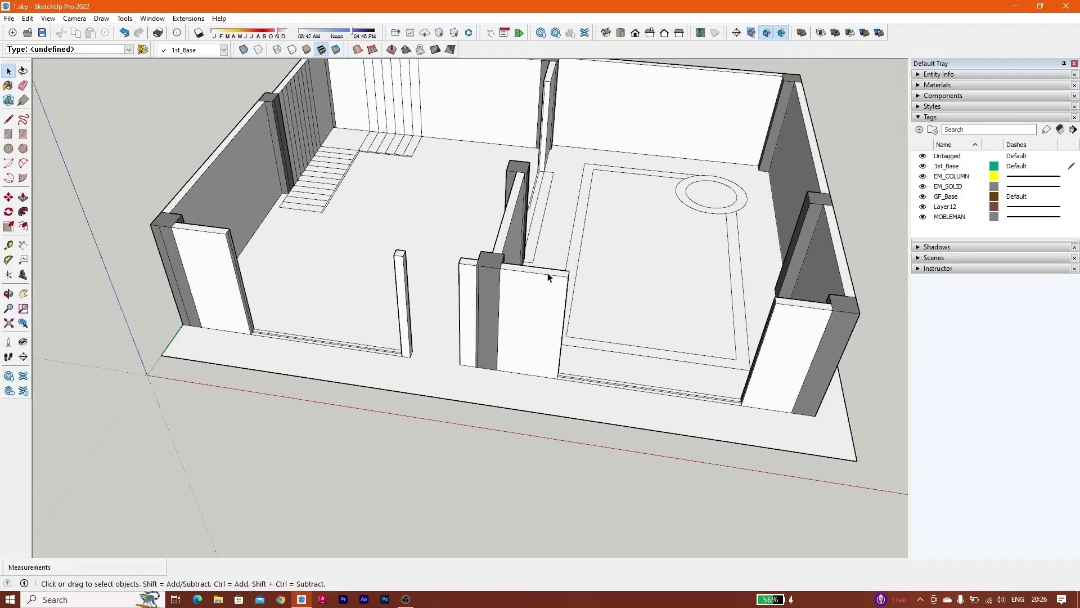
pyautogui.moveTo(519, 286); pyautogui.dragTo(406, 259, button='middle')
pyautogui.scroll(2, 403, 281)
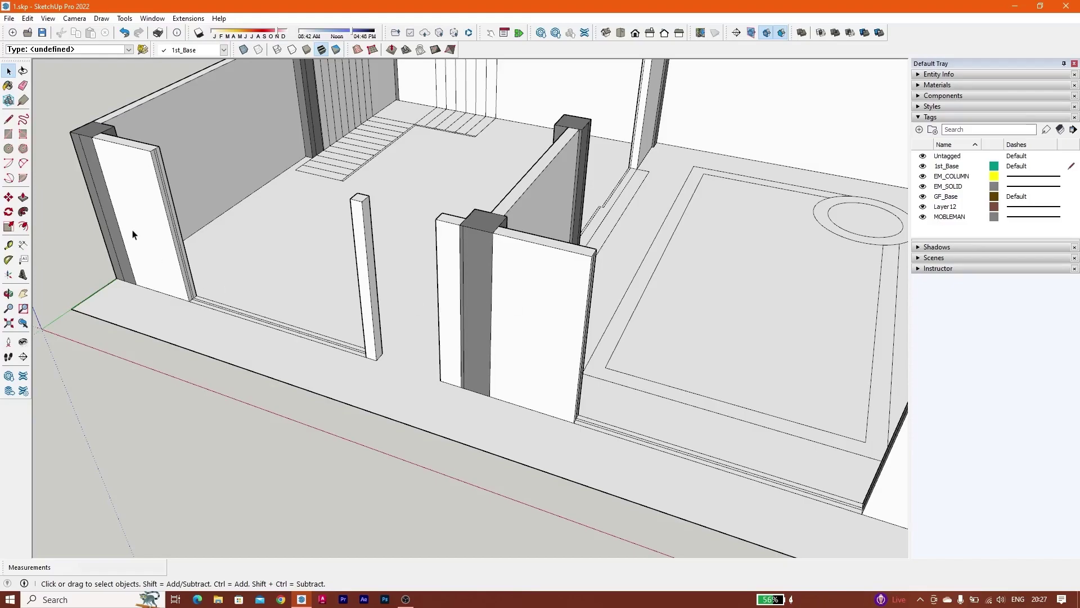
pyautogui.click(23, 198)
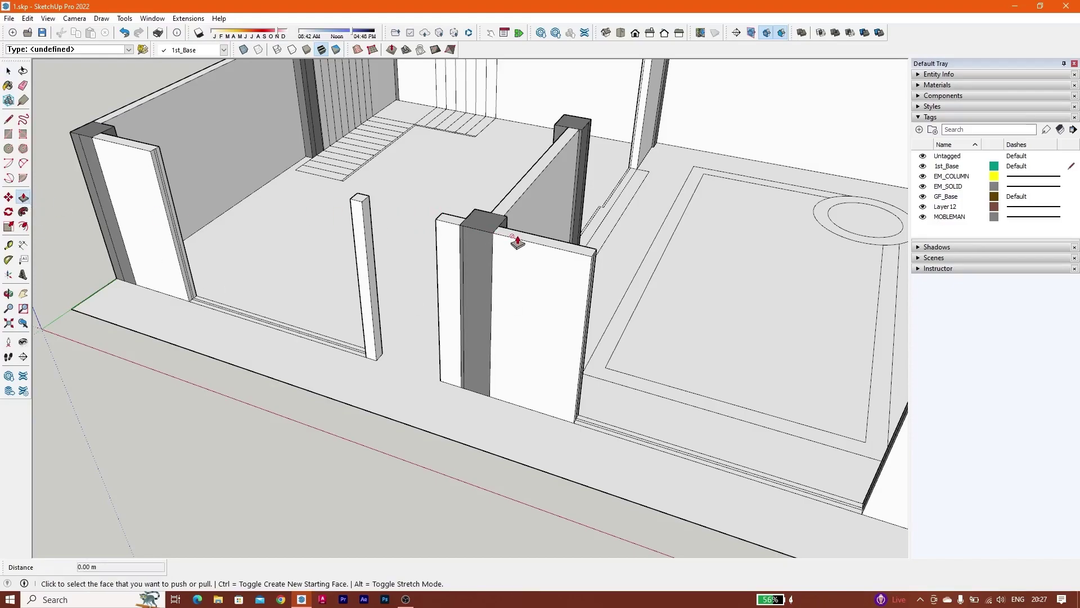
pyautogui.press('space')
pyautogui.scroll(-8, 498, 307)
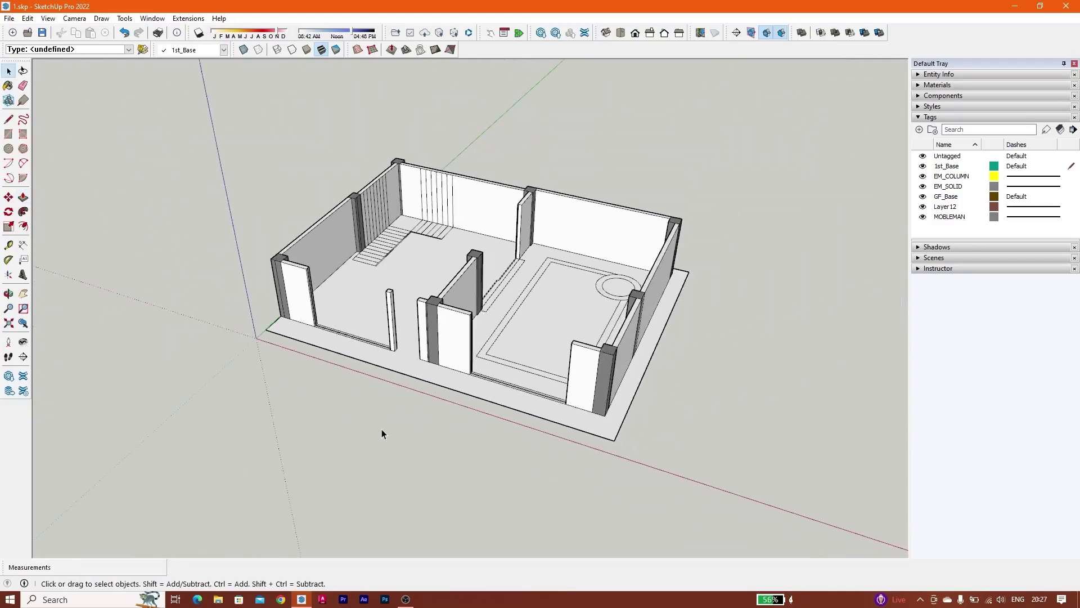
pyautogui.moveTo(656, 341); pyautogui.dragTo(348, 324, button='middle')
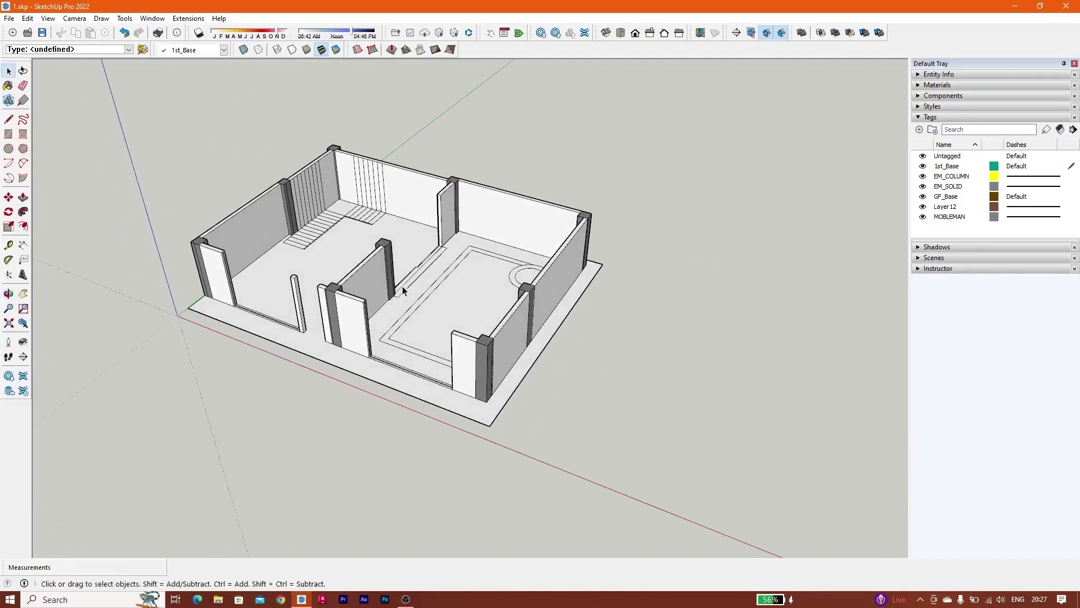
pyautogui.moveTo(437, 307); pyautogui.dragTo(475, 271, button='middle')
pyautogui.moveTo(534, 255); pyautogui.dragTo(437, 281, button='middle')
pyautogui.scroll(5, 505, 271)
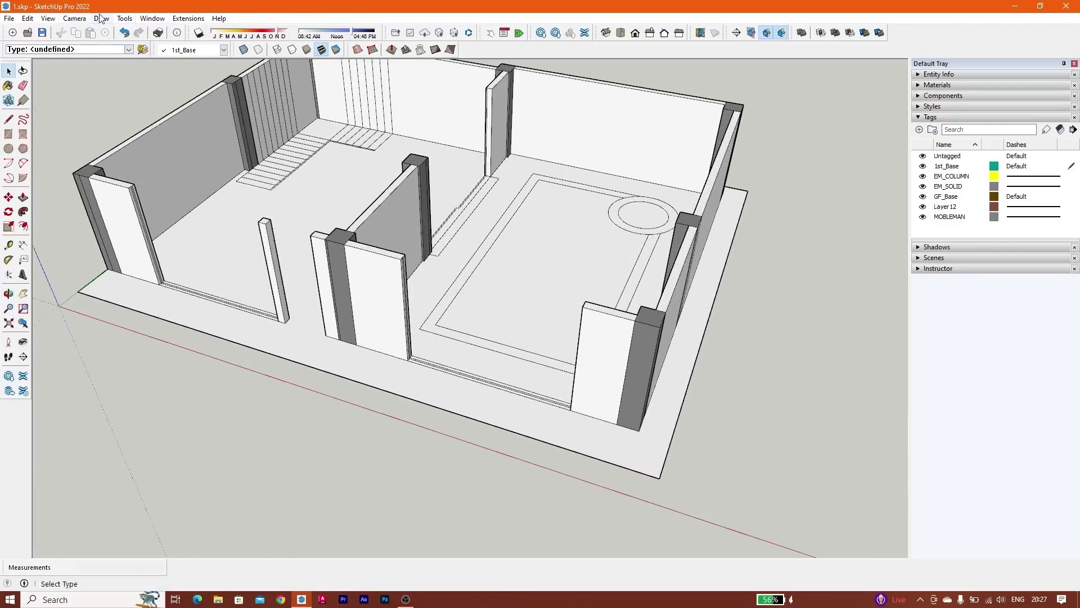
# Extrude the inner rectangular floor face beside the circle 1 m downward with Smart Push Pull
pyautogui.click(124, 18)
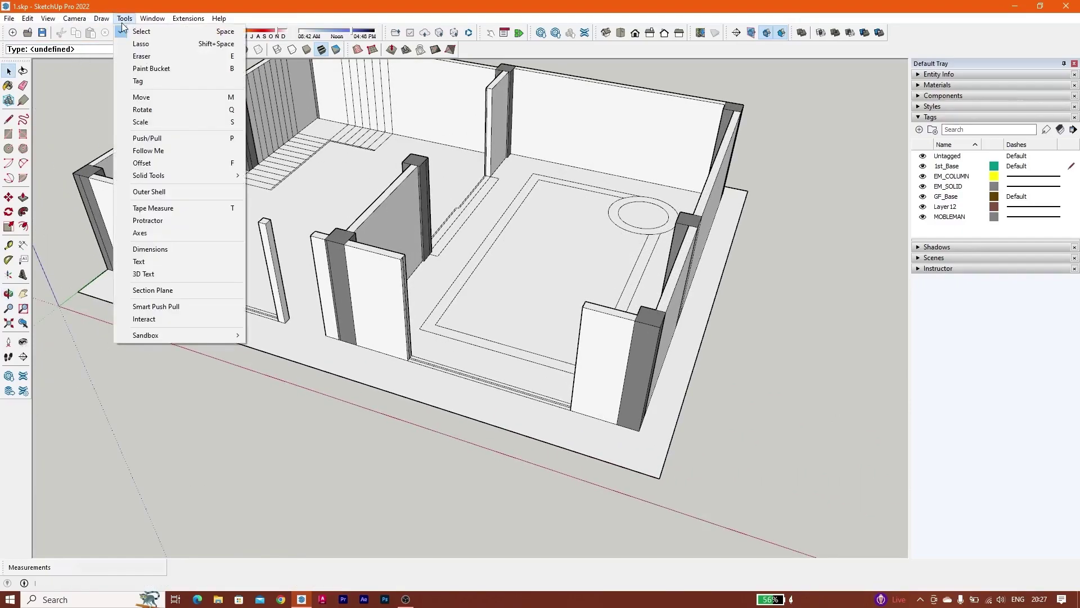
pyautogui.click(170, 309)
pyautogui.moveTo(527, 289); pyautogui.dragTo(509, 222, button='middle')
pyautogui.scroll(3, 563, 284)
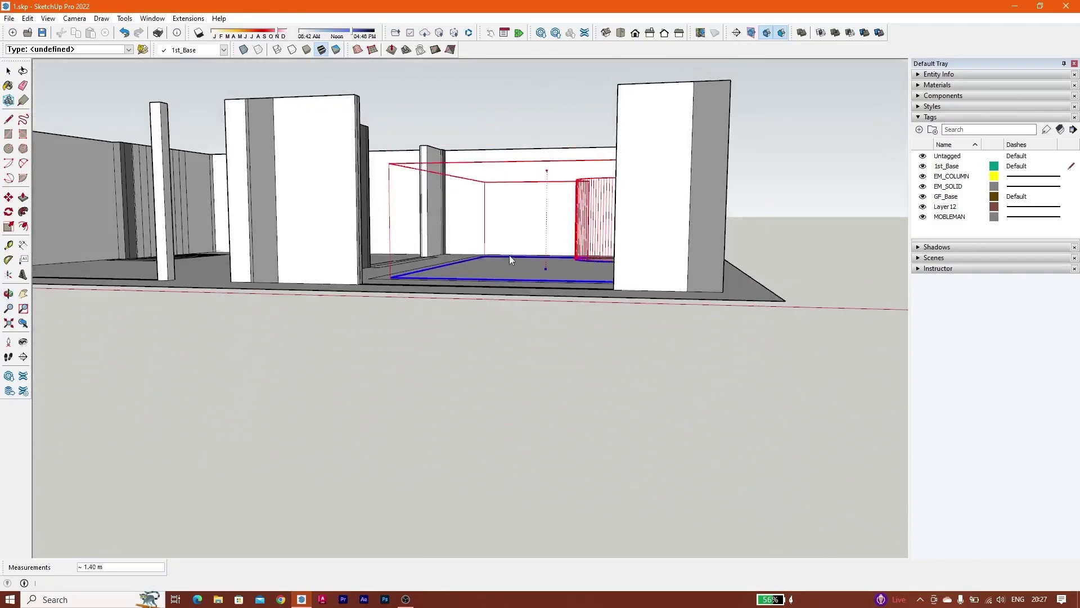
pyautogui.moveTo(538, 385); pyautogui.dragTo(517, 377, button='middle')
pyautogui.moveTo(519, 313); pyautogui.dragTo(557, 382, button='middle')
pyautogui.scroll(-5, 528, 264)
pyautogui.scroll(3, 527, 275)
pyautogui.moveTo(526, 275); pyautogui.dragTo(487, 211, button='middle')
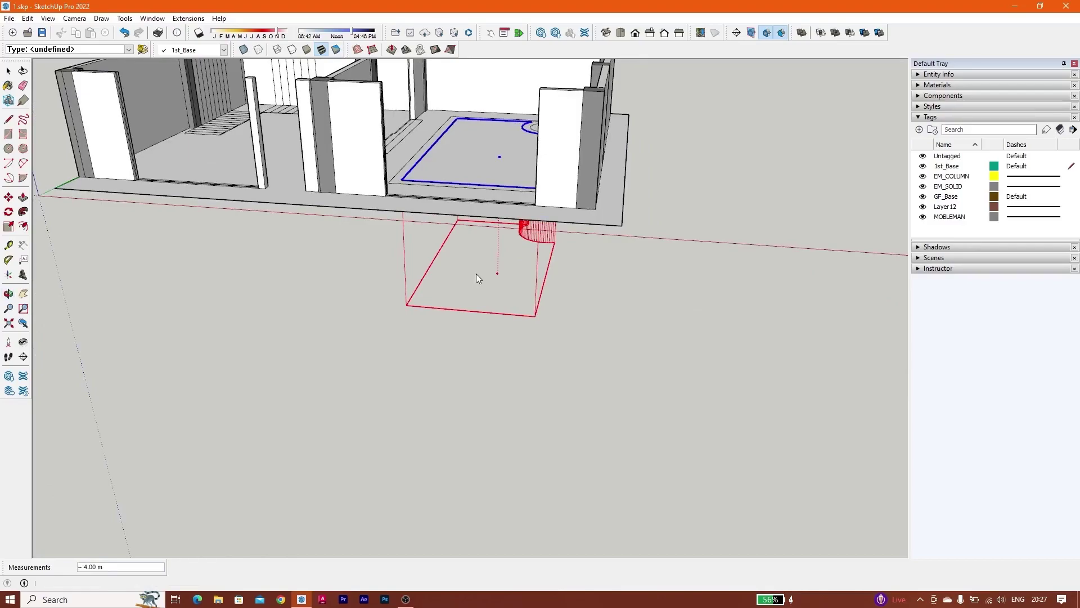
pyautogui.write('1')
pyautogui.press('Return')
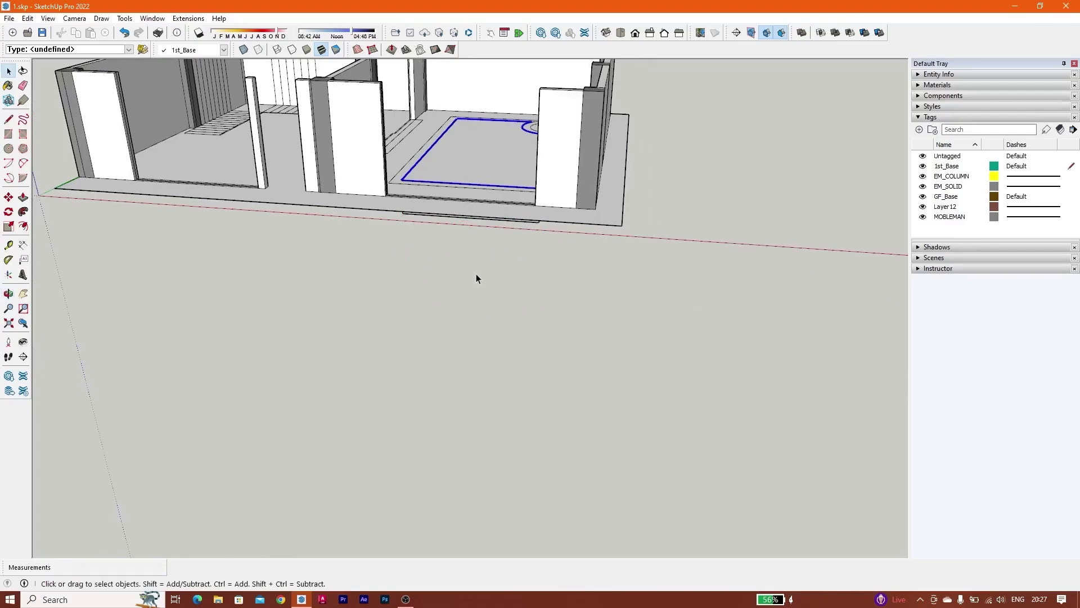
# Delete the original floor face covering the recess inside the group, and undo the deletion and the recess extrusion
pyautogui.moveTo(476, 273); pyautogui.dragTo(342, 87, button='middle')
pyautogui.keyDown('shift'); pyautogui.moveTo(393, 332); pyautogui.dragTo(489, 121, button='middle'); pyautogui.keyUp('shift')
pyautogui.moveTo(417, 217); pyautogui.dragTo(376, 243, button='middle')
pyautogui.scroll(2, 409, 193)
pyautogui.click(410, 193)
pyautogui.doubleClick(390, 243)
pyautogui.click(450, 190)
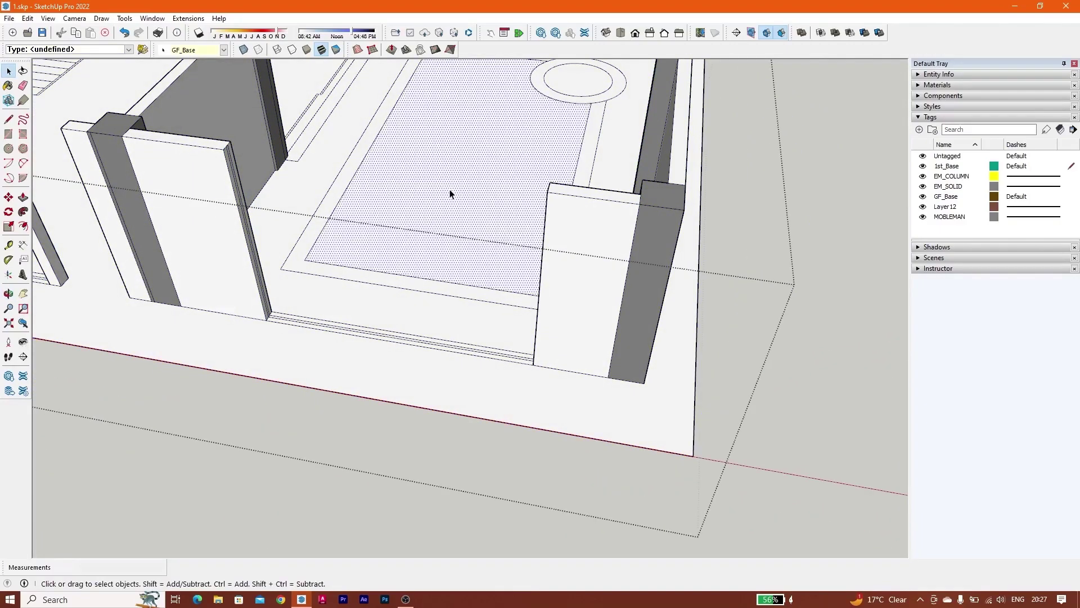
pyautogui.press('Delete')
pyautogui.moveTo(461, 250); pyautogui.dragTo(482, 134, button='middle')
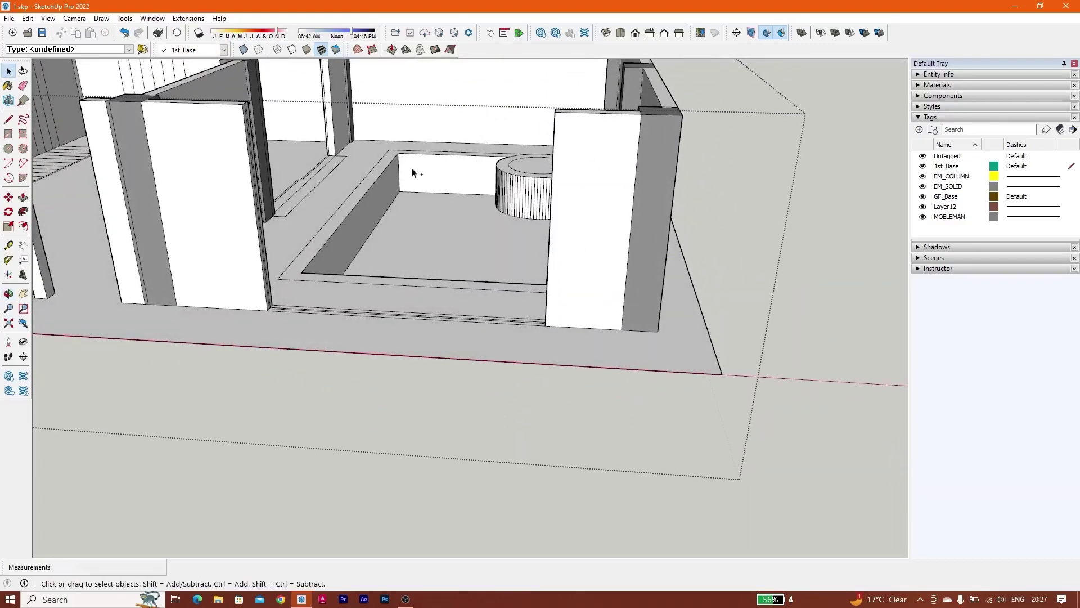
pyautogui.hotkey('ctrl', 'z')
pyautogui.moveTo(429, 287); pyautogui.dragTo(404, 280, button='middle')
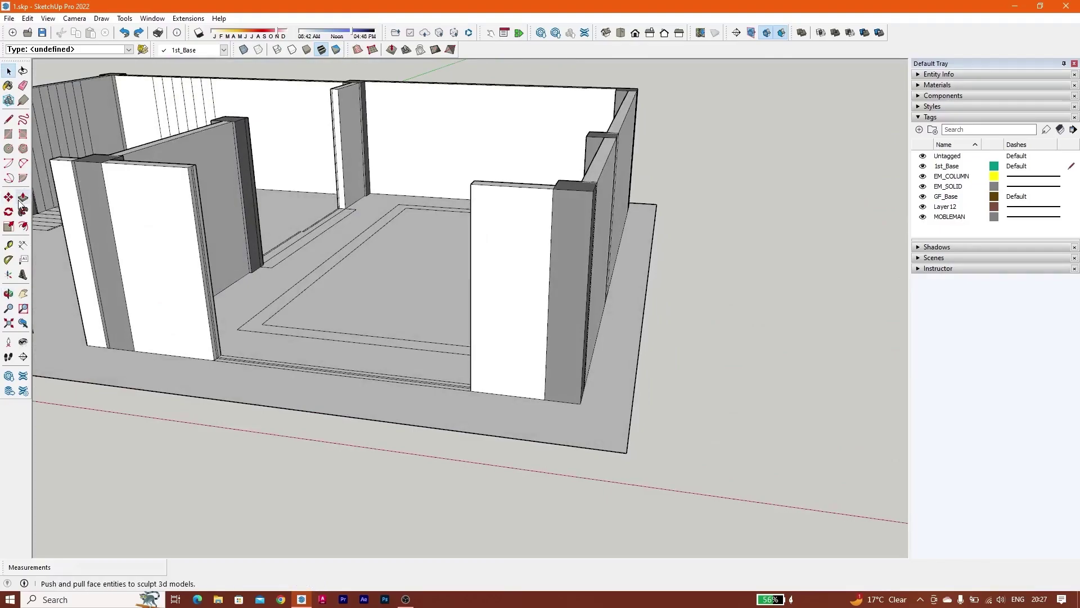
# Inside the floor plan group, sink the inner rectangular floor face 1 m with native Push/Pull
pyautogui.click(384, 284)
pyautogui.doubleClick(389, 285)
pyautogui.click(389, 284)
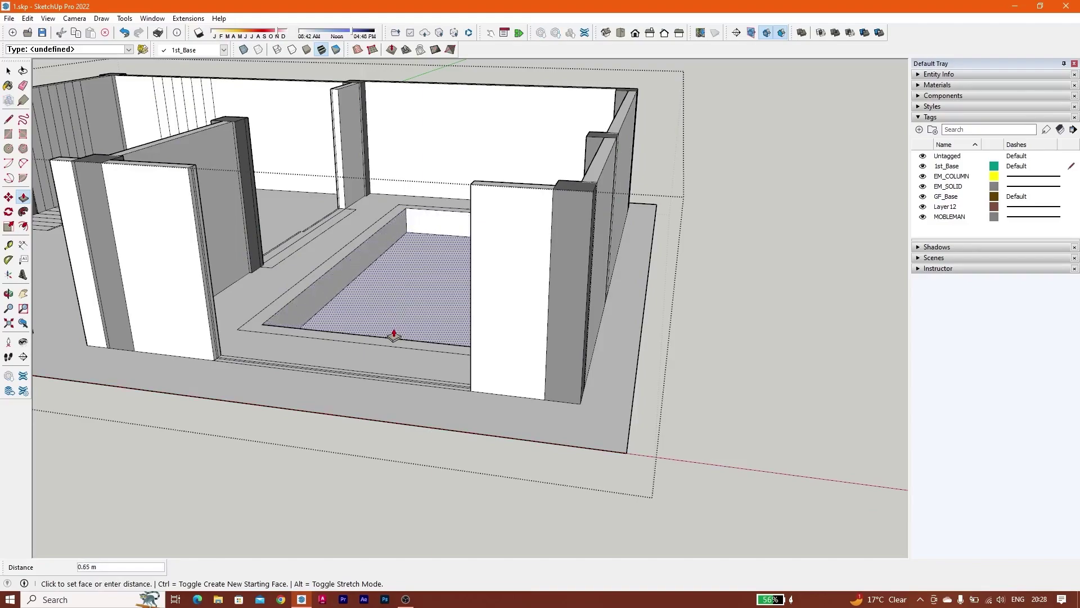
pyautogui.write('1')
pyautogui.press('Return')
pyautogui.scroll(-2, 394, 332)
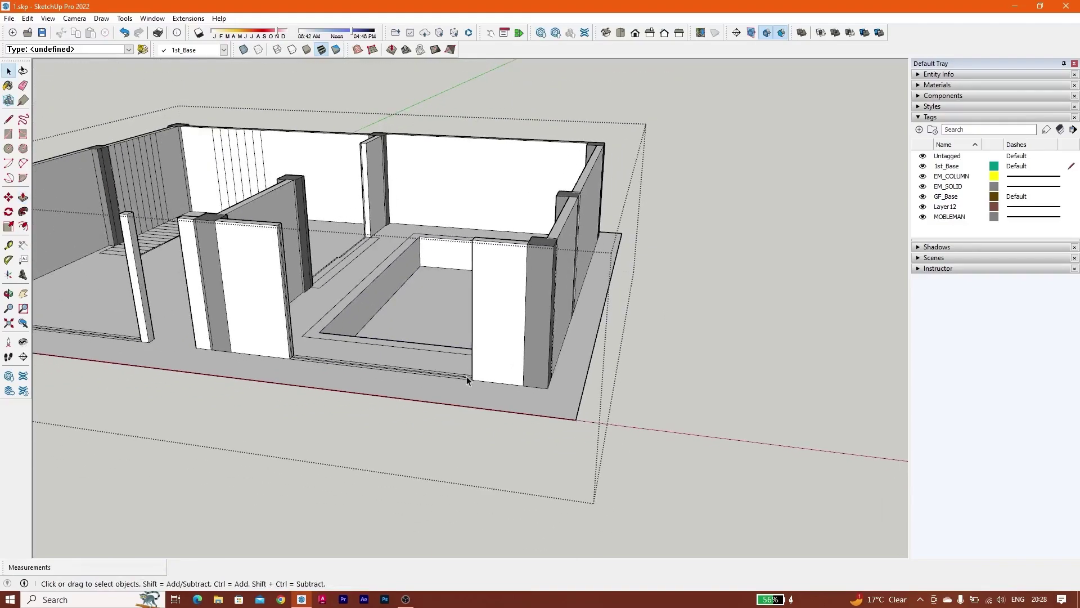
# Sink the inner circle at the recess corner by the same distance with Push/Pull
pyautogui.moveTo(482, 290); pyautogui.dragTo(568, 343, button='middle')
pyautogui.scroll(6, 517, 225)
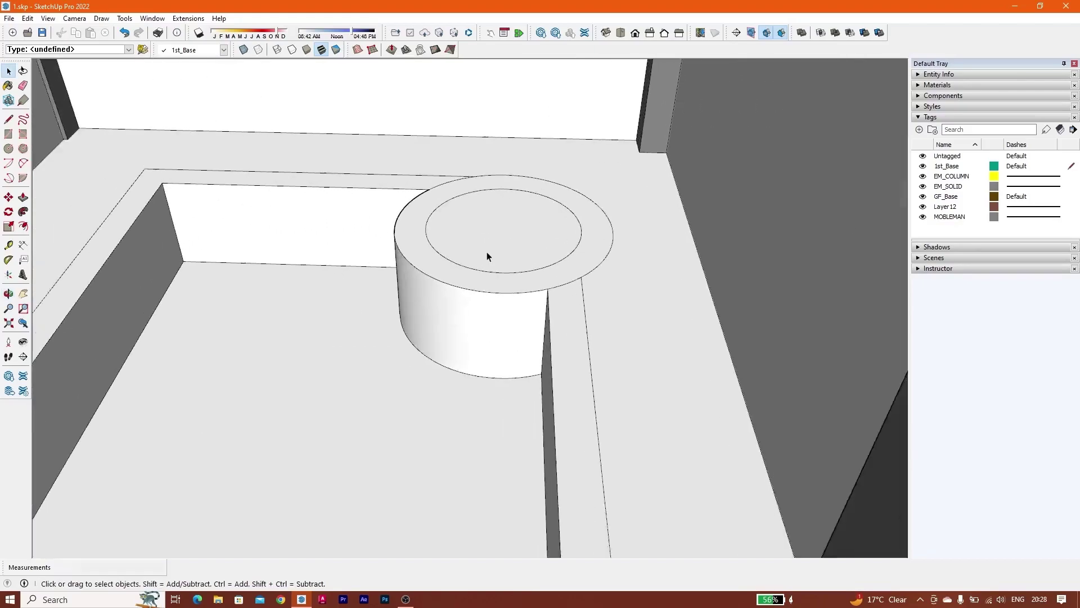
pyautogui.click(22, 197)
pyautogui.doubleClick(451, 245)
pyautogui.press('space')
pyautogui.scroll(-5, 450, 247)
pyautogui.scroll(-10, 447, 260)
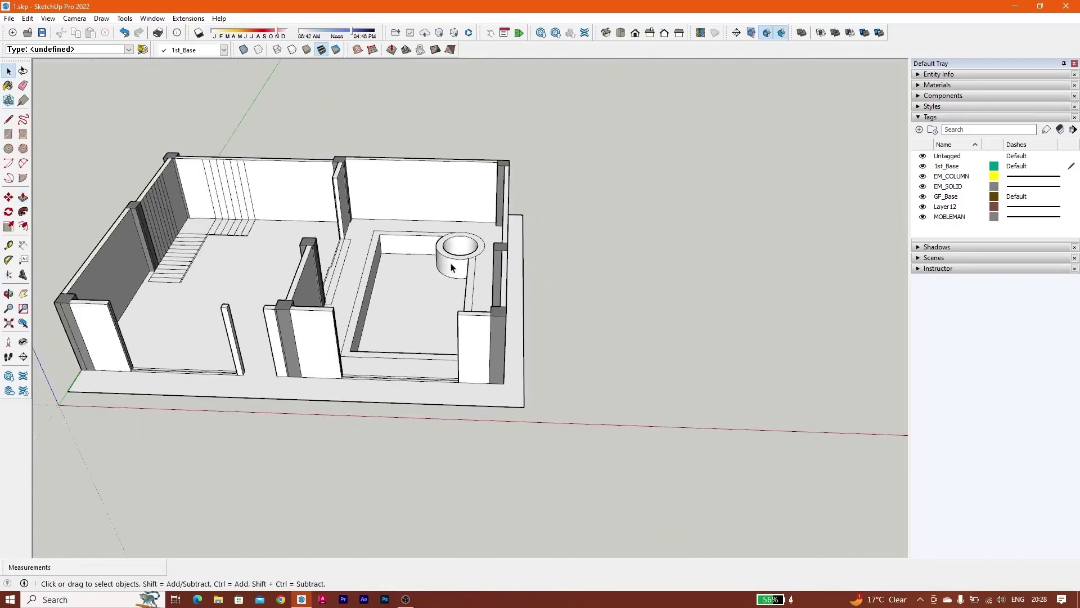
# Examine the sunken rectangular recess, its circular corner and the raised walls of the floor plan from several sides
pyautogui.moveTo(596, 312); pyautogui.dragTo(461, 250, button='middle')
pyautogui.scroll(7, 461, 246)
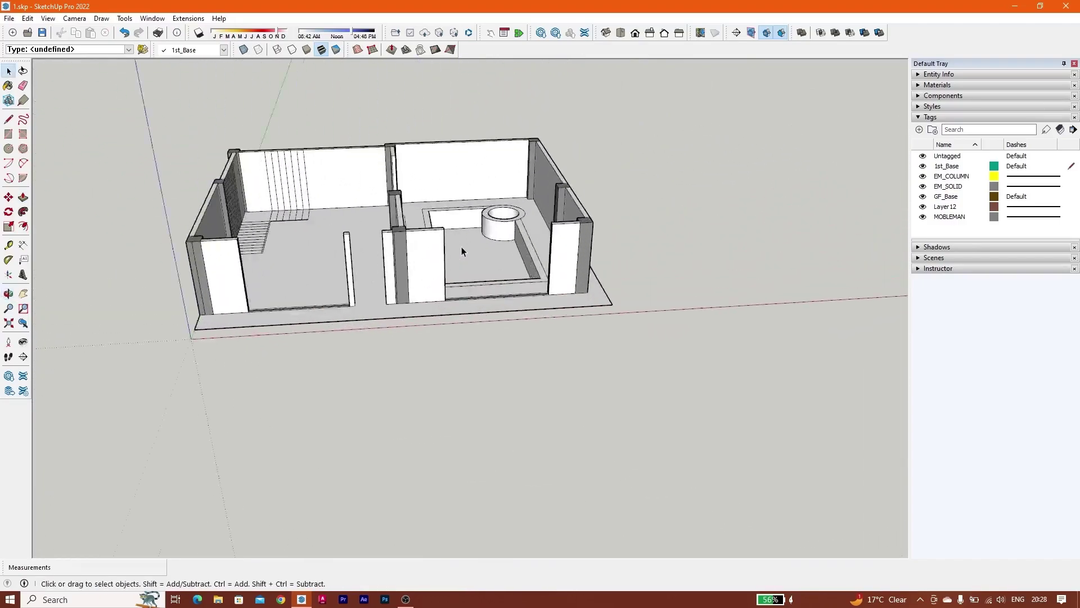
pyautogui.moveTo(558, 281); pyautogui.dragTo(168, 324, button='middle')
pyautogui.scroll(-5, 356, 293)
pyautogui.scroll(-4, 355, 293)
pyautogui.moveTo(355, 293); pyautogui.dragTo(591, 270, button='middle')
pyautogui.keyDown('shift'); pyautogui.moveTo(267, 382); pyautogui.dragTo(432, 260, button='middle'); pyautogui.keyUp('shift')
pyautogui.keyDown('shift'); pyautogui.moveTo(332, 276); pyautogui.dragTo(675, 253, button='middle'); pyautogui.keyUp('shift')
pyautogui.scroll(5, 461, 226)
pyautogui.moveTo(462, 226); pyautogui.dragTo(271, 314, button='middle')
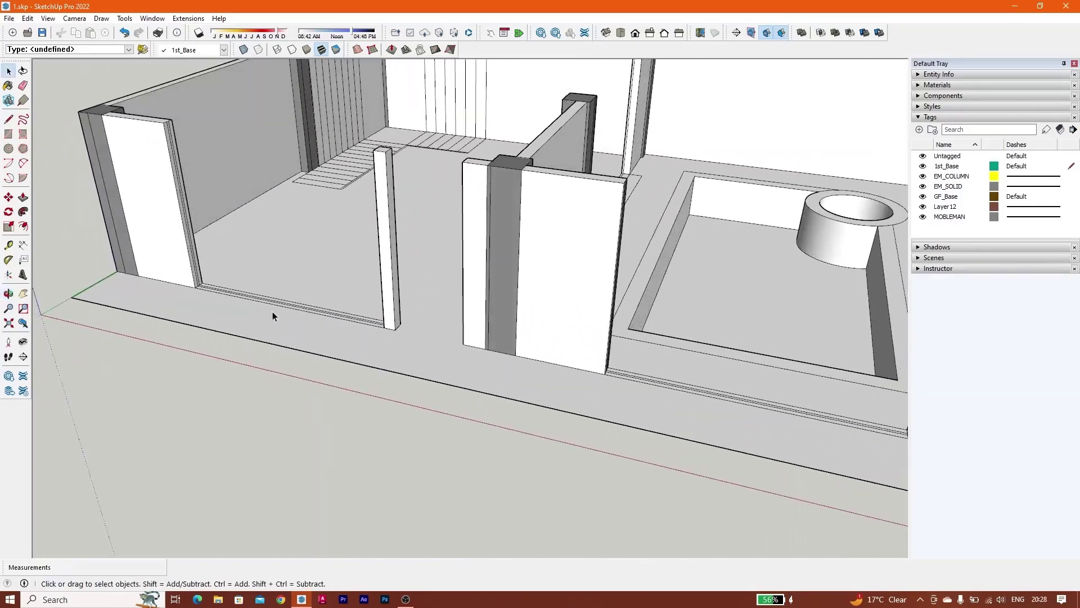
pyautogui.scroll(-5, 271, 314)
pyautogui.moveTo(598, 285); pyautogui.dragTo(517, 298, button='middle')
pyautogui.keyDown('shift'); pyautogui.moveTo(517, 298); pyautogui.dragTo(444, 337, button='middle'); pyautogui.keyUp('shift')
pyautogui.keyDown('shift'); pyautogui.moveTo(330, 291); pyautogui.dragTo(565, 293, button='middle'); pyautogui.keyUp('shift')
pyautogui.scroll(6, 565, 295)
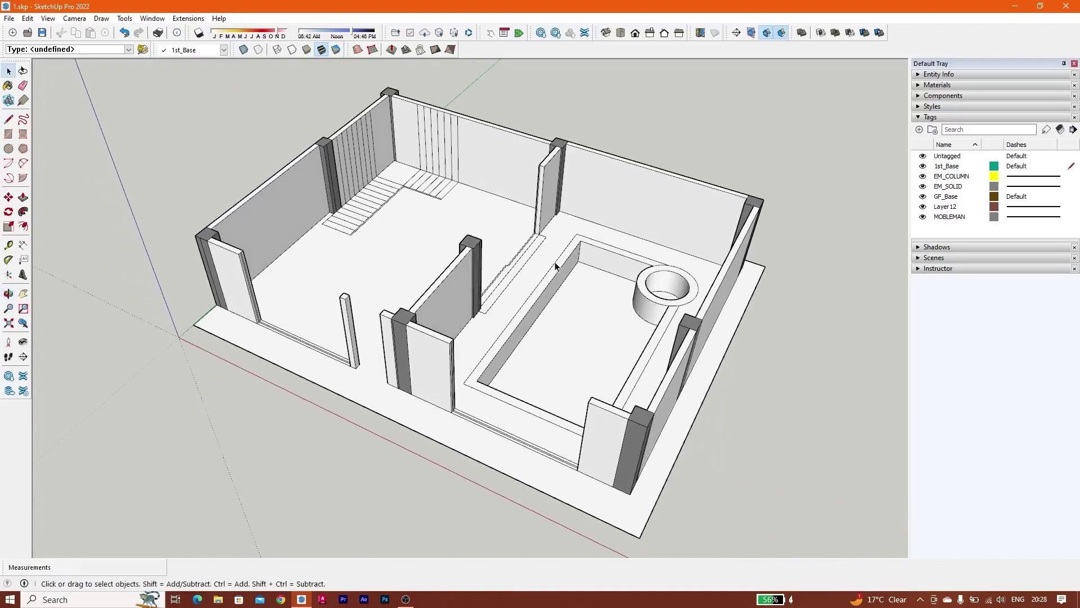
pyautogui.scroll(3, 414, 326)
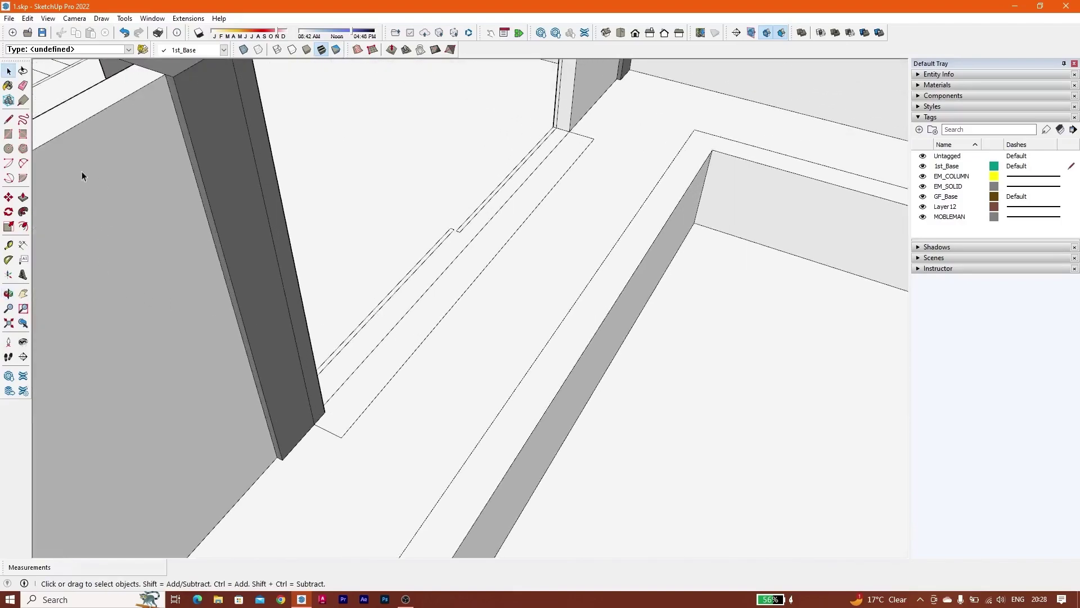
pyautogui.click(124, 19)
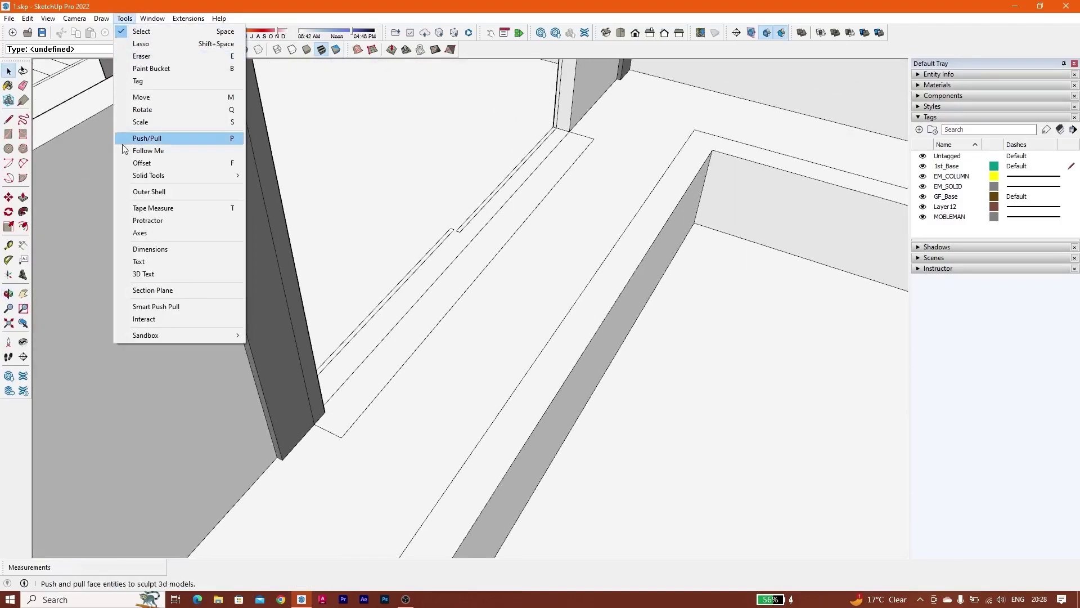
pyautogui.click(137, 306)
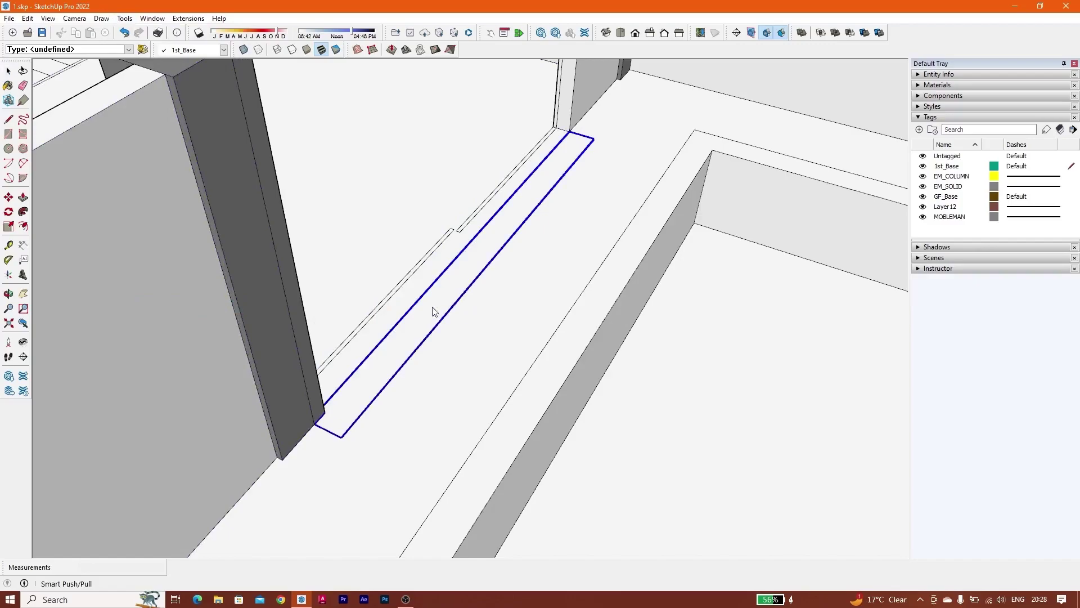
pyautogui.scroll(-10, 414, 329)
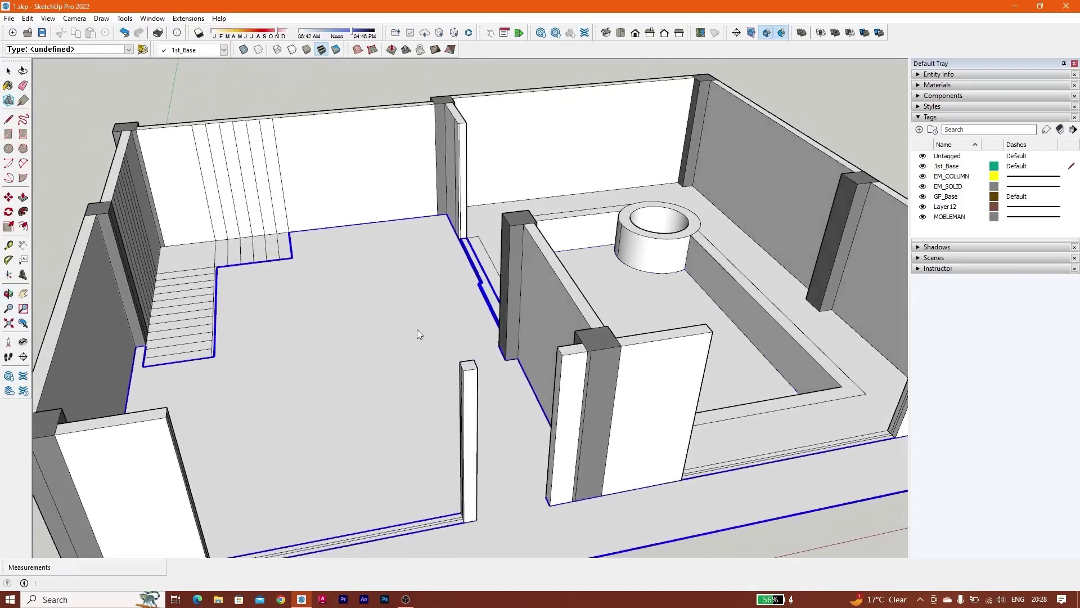
pyautogui.scroll(8, 455, 305)
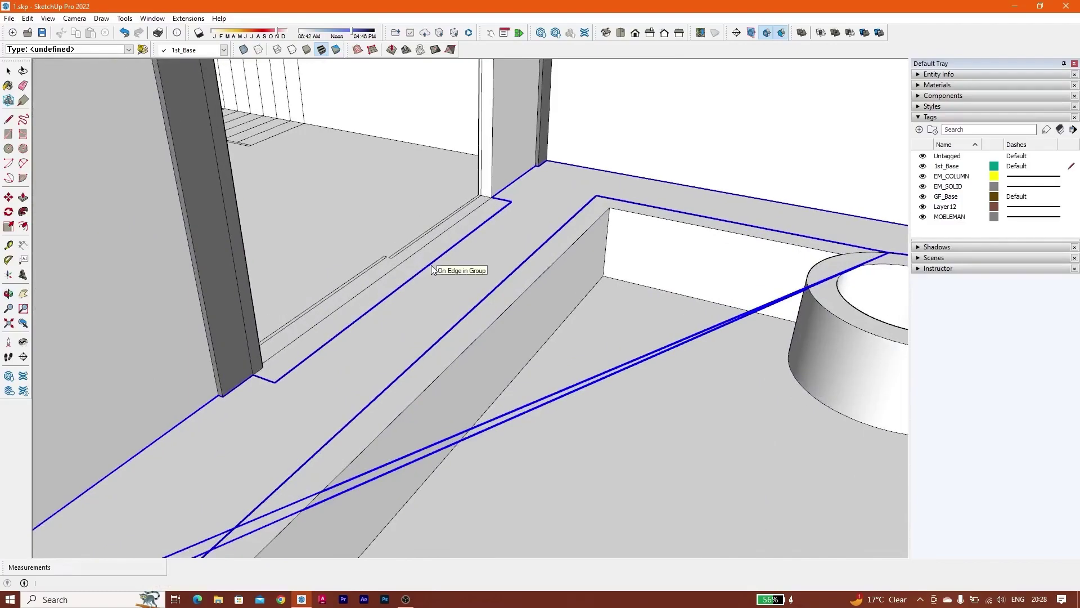
pyautogui.scroll(-3, 443, 258)
pyautogui.keyDown('shift'); pyautogui.moveTo(403, 305); pyautogui.dragTo(402, 140, button='middle'); pyautogui.keyUp('shift')
pyautogui.moveTo(315, 251); pyautogui.dragTo(494, 316, button='middle')
pyautogui.scroll(8, 410, 282)
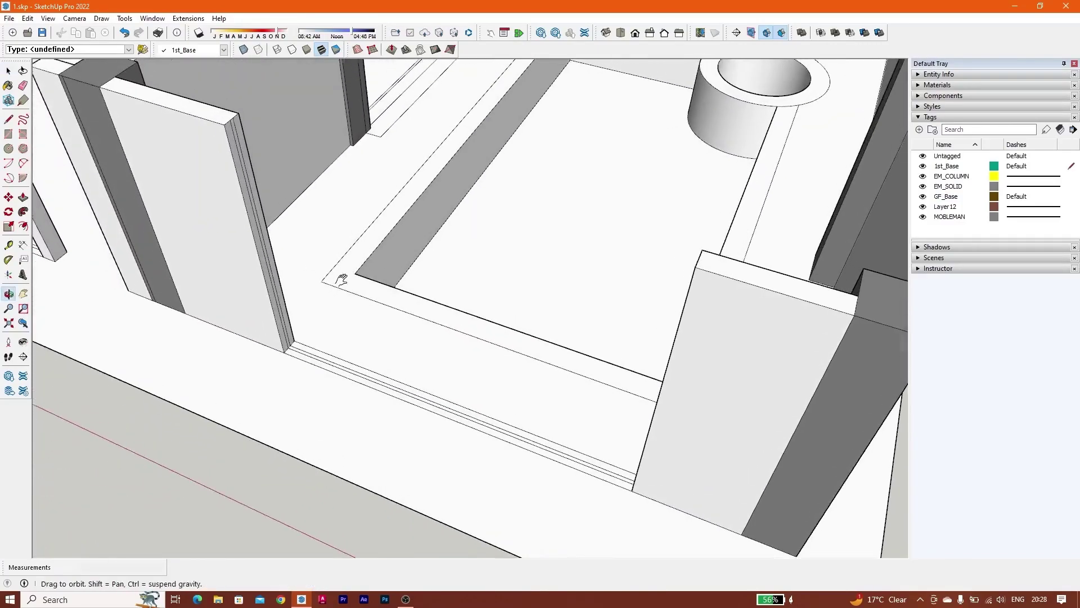
pyautogui.click(25, 198)
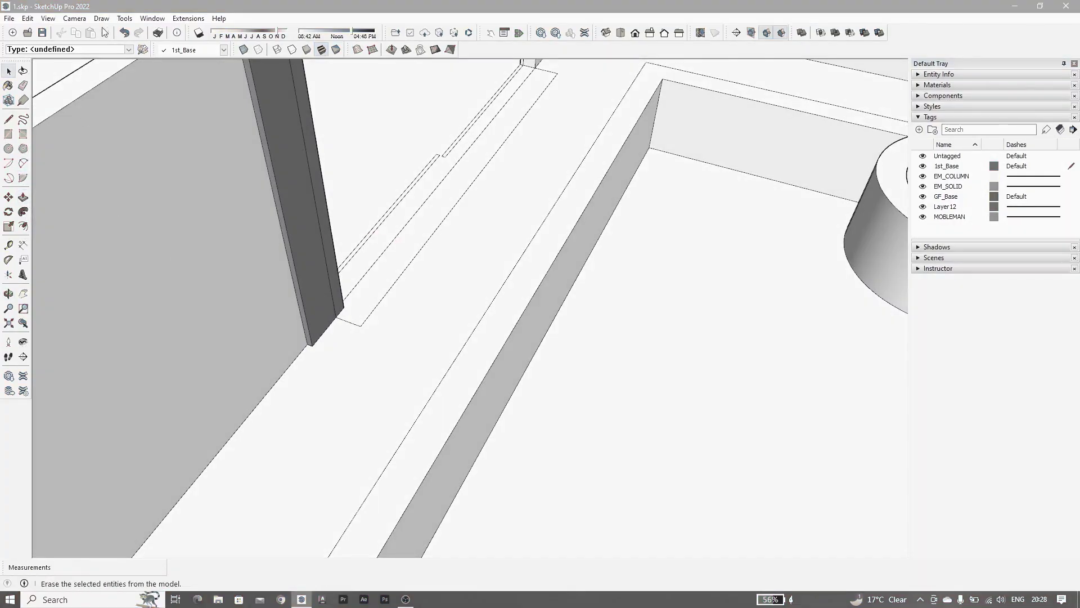
# Extrude the main floor face beside the staircase 0.15 m with Smart Push Pull, without opening the floor plan group
pyautogui.click(125, 18)
pyautogui.click(155, 306)
pyautogui.click(398, 232)
pyautogui.scroll(-5, 399, 232)
pyautogui.moveTo(398, 232); pyautogui.dragTo(608, 173, button='middle')
pyautogui.click(405, 255)
pyautogui.moveTo(451, 234); pyautogui.dragTo(395, 165, button='middle')
pyautogui.write('.')
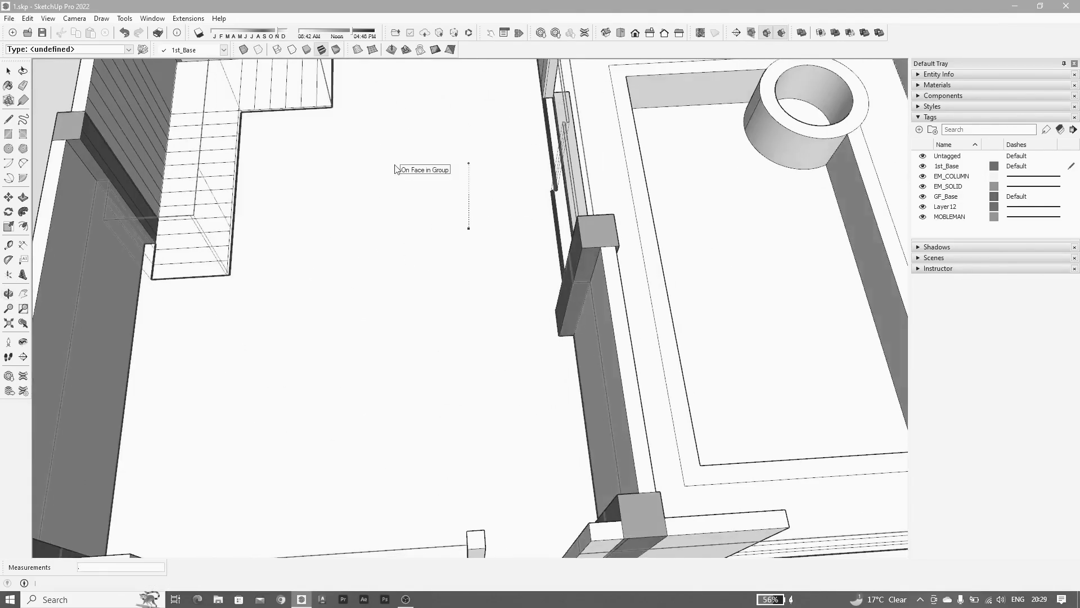
pyautogui.write('15')
pyautogui.press('Return')
# Extrude the three narrow threshold strips in the doorway between the two rooms 0.15 m each with Smart Push Pull
pyautogui.scroll(8, 603, 101)
pyautogui.moveTo(563, 141); pyautogui.dragTo(522, 416, button='middle')
pyautogui.moveTo(579, 378); pyautogui.dragTo(143, 225, button='middle')
pyautogui.scroll(-8, 390, 216)
pyautogui.scroll(8, 489, 234)
pyautogui.moveTo(456, 235); pyautogui.dragTo(532, 214, button='middle')
pyautogui.click(520, 165)
pyautogui.write('0.15')
pyautogui.press('Return')
pyautogui.click(535, 174)
pyautogui.write('0.15')
pyautogui.press('Return')
pyautogui.click(548, 198)
pyautogui.write('0.15')
pyautogui.press('Return')
# Inspect the extruded floor and doorway threshold strips from different distances and angles
pyautogui.scroll(-8, 461, 245)
pyautogui.moveTo(461, 246); pyautogui.dragTo(292, 264, button='middle')
pyautogui.scroll(6, 393, 270)
pyautogui.moveTo(478, 270); pyautogui.dragTo(568, 349, button='middle')
pyautogui.scroll(-6, 393, 315)
pyautogui.scroll(4, 429, 193)
pyautogui.scroll(-6, 473, 260)
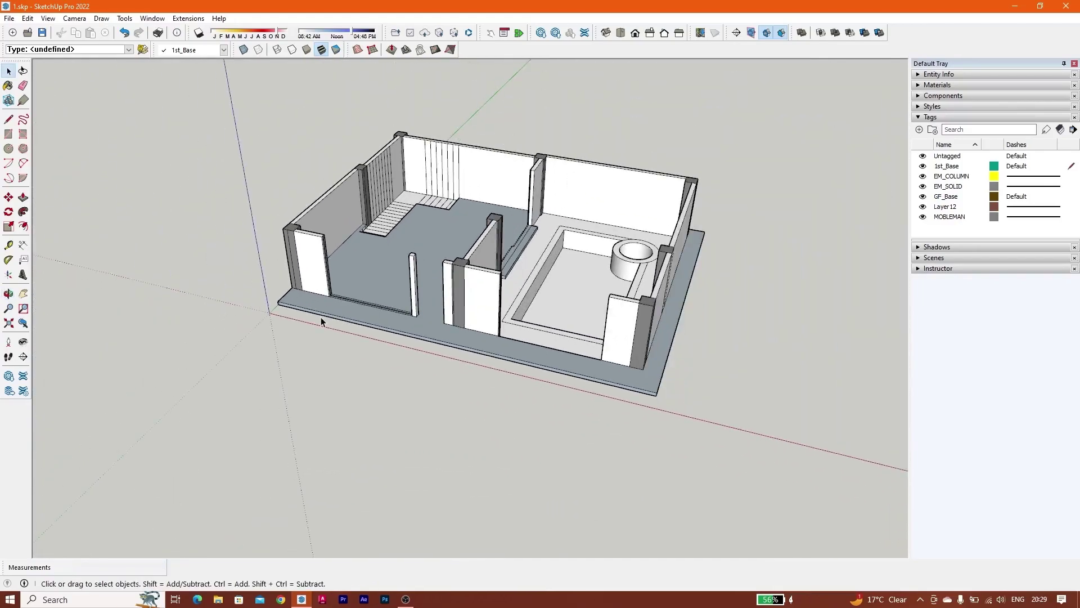
# Inside the floor plan group, raise the first four tread faces of the longer stair flight 0.15 m with native Push/Pull
pyautogui.scroll(10, 358, 274)
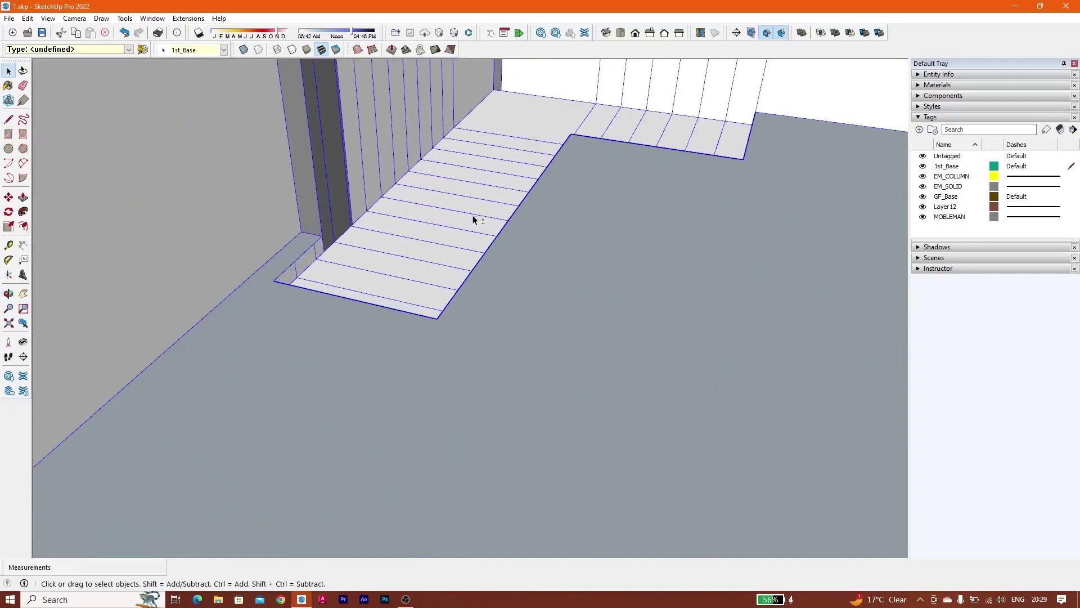
pyautogui.keyDown('shift'); pyautogui.moveTo(473, 217); pyautogui.dragTo(428, 254, button='middle'); pyautogui.keyUp('shift')
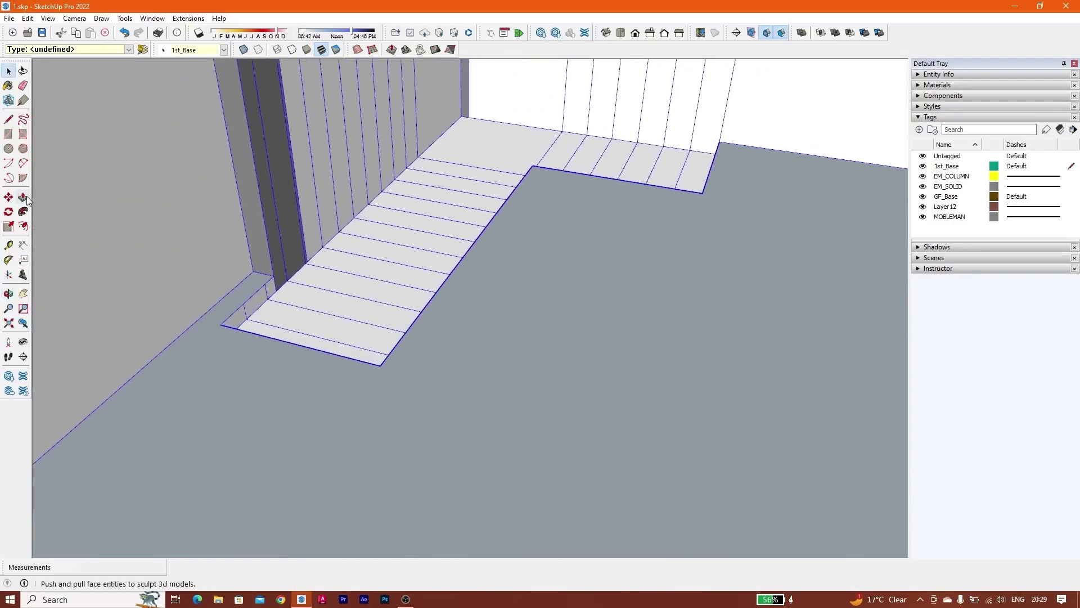
pyautogui.scroll(-10, 333, 313)
pyautogui.doubleClick(351, 276)
pyautogui.scroll(10, 336, 261)
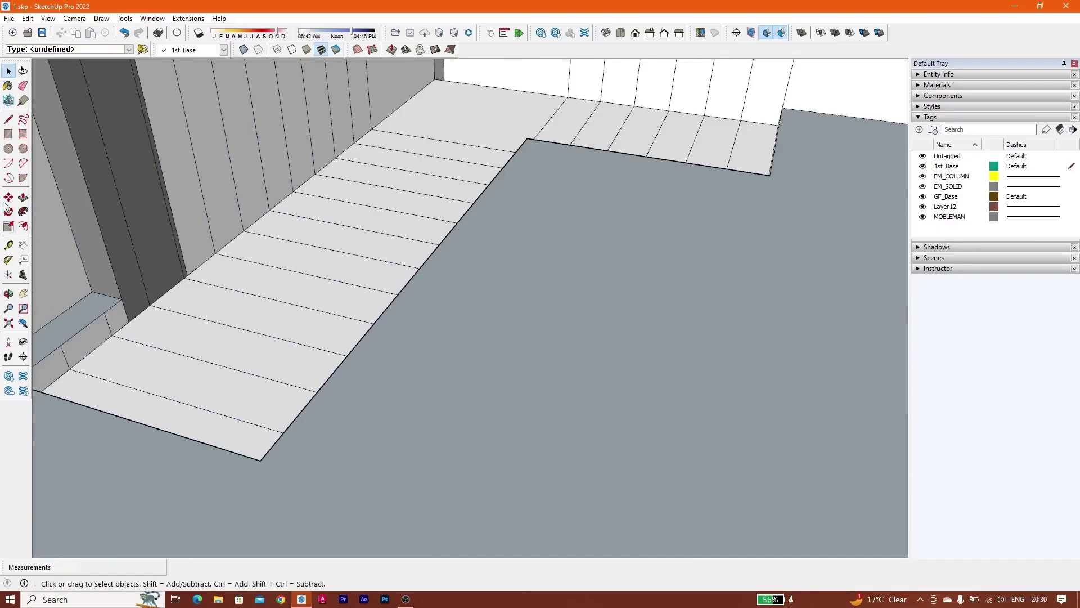
pyautogui.click(24, 197)
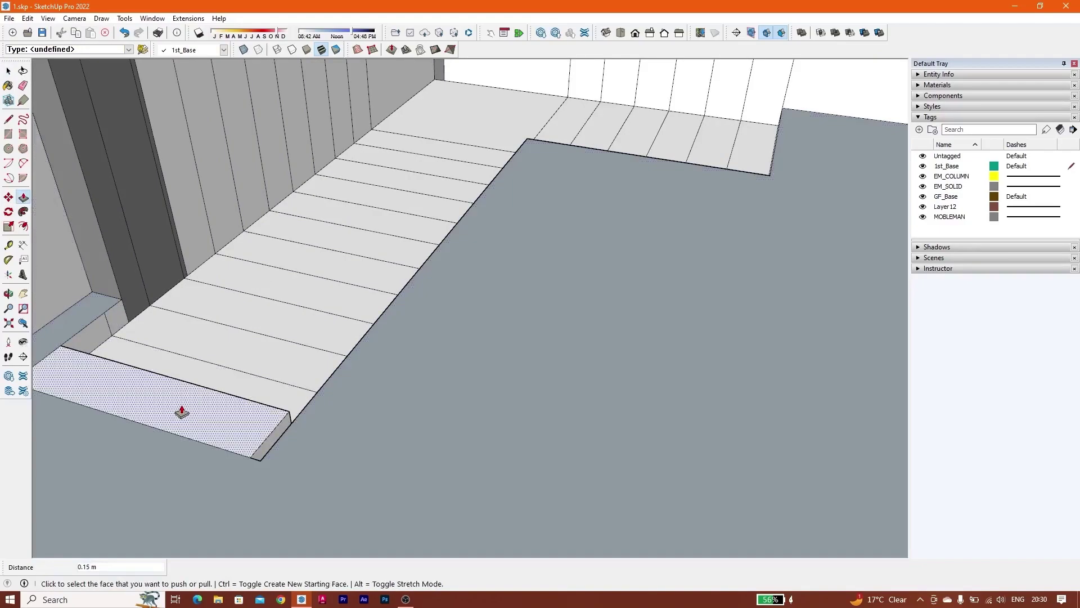
pyautogui.click(255, 353)
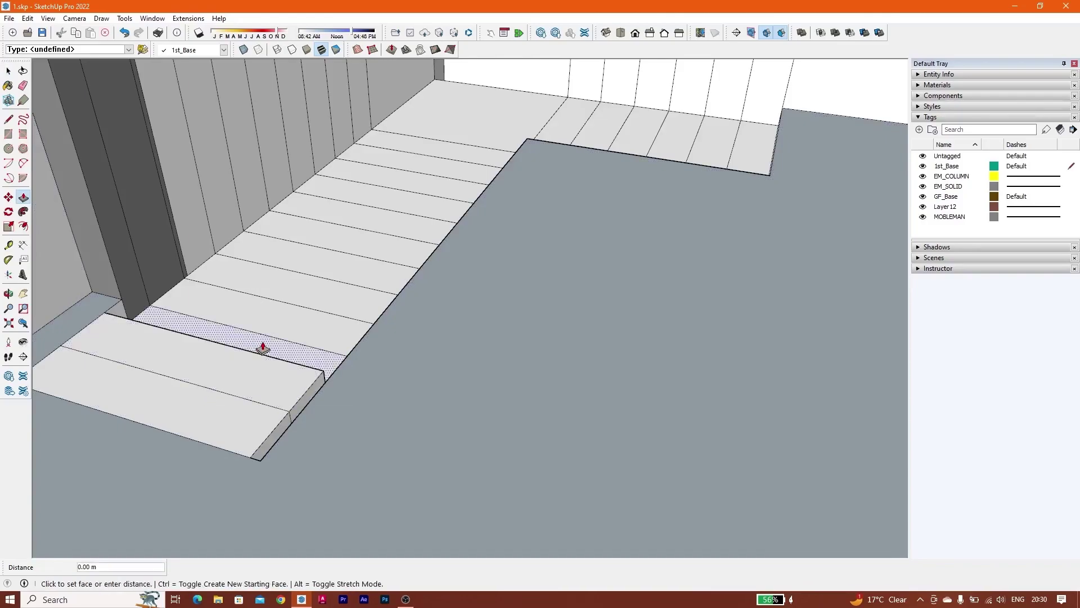
pyautogui.click(288, 319)
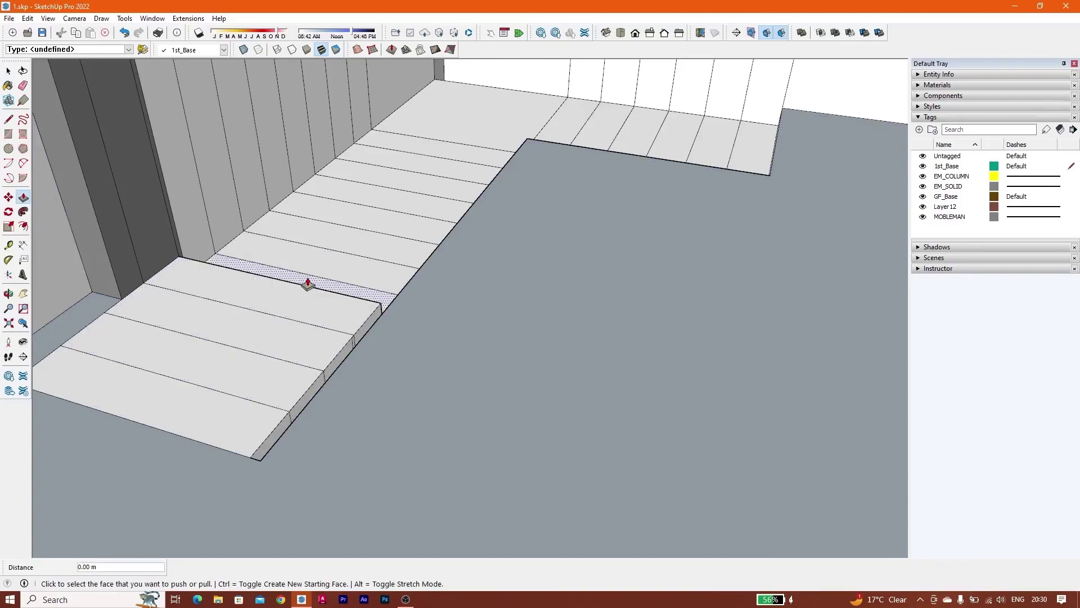
# Raise the remaining tread faces of the longer stair flight up to the landing by the same 0.15 m
pyautogui.moveTo(344, 260); pyautogui.dragTo(241, 434, button='middle')
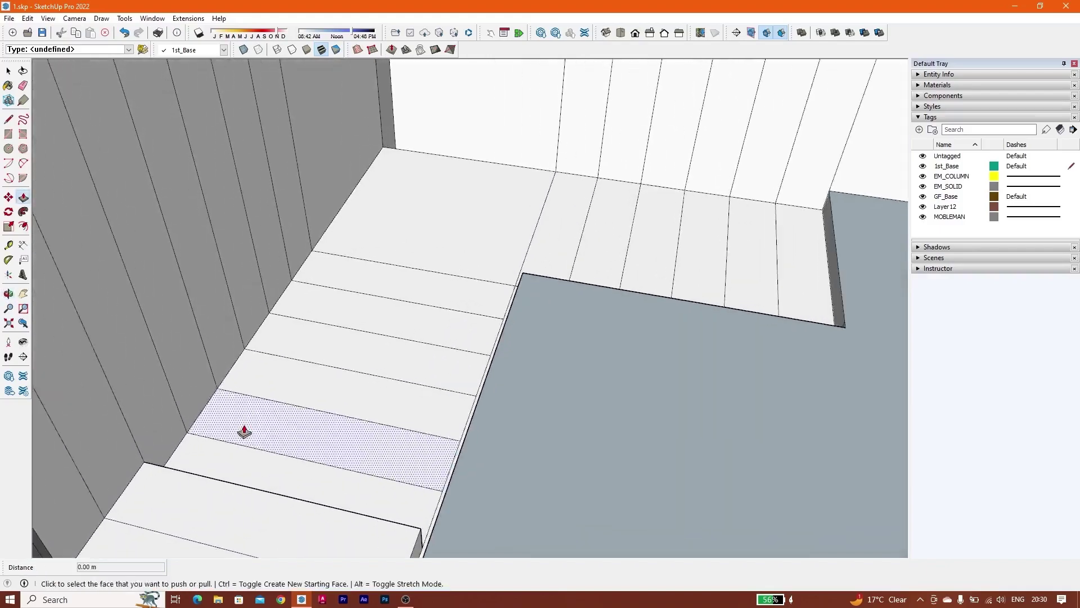
pyautogui.doubleClick(272, 421)
pyautogui.doubleClick(299, 376)
pyautogui.doubleClick(334, 327)
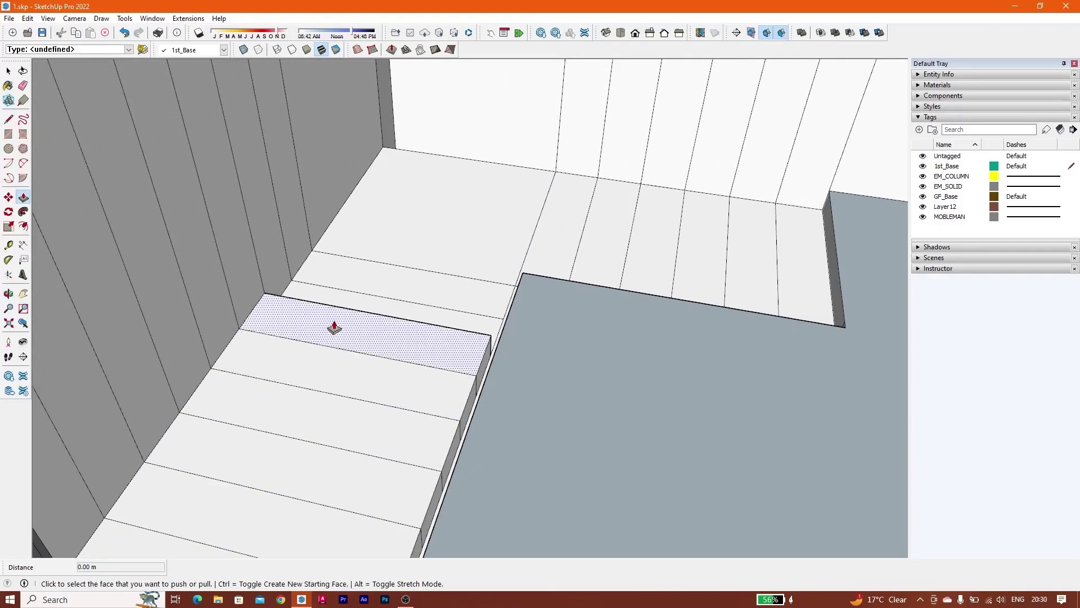
pyautogui.doubleClick(343, 304)
pyautogui.doubleClick(366, 276)
# Raise the stair landing and the tread faces of the shorter flight by the same distance with Push/Pull
pyautogui.doubleClick(416, 225)
pyautogui.doubleClick(570, 226)
pyautogui.doubleClick(603, 226)
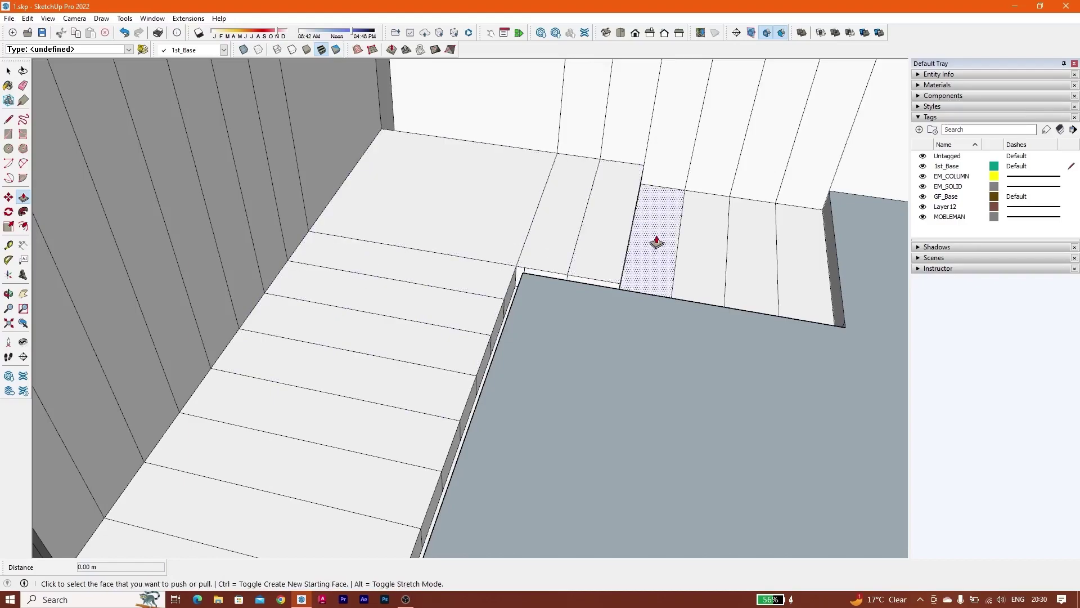
pyautogui.doubleClick(810, 273)
# Examine the inner staircase corner where the landing and treads meet the floor slab
pyautogui.moveTo(641, 280); pyautogui.dragTo(171, 357, button='middle')
pyautogui.scroll(2, 337, 416)
pyautogui.keyDown('shift'); pyautogui.moveTo(360, 422); pyautogui.dragTo(400, 434, button='middle'); pyautogui.keyUp('shift')
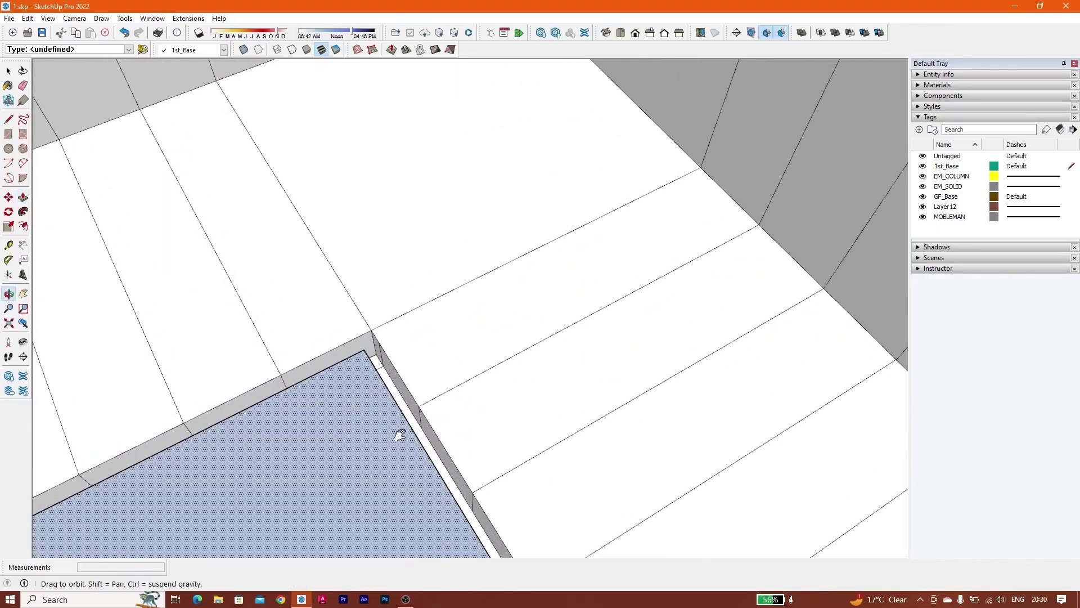
pyautogui.scroll(5, 400, 435)
pyautogui.moveTo(332, 283); pyautogui.dragTo(306, 316, button='middle')
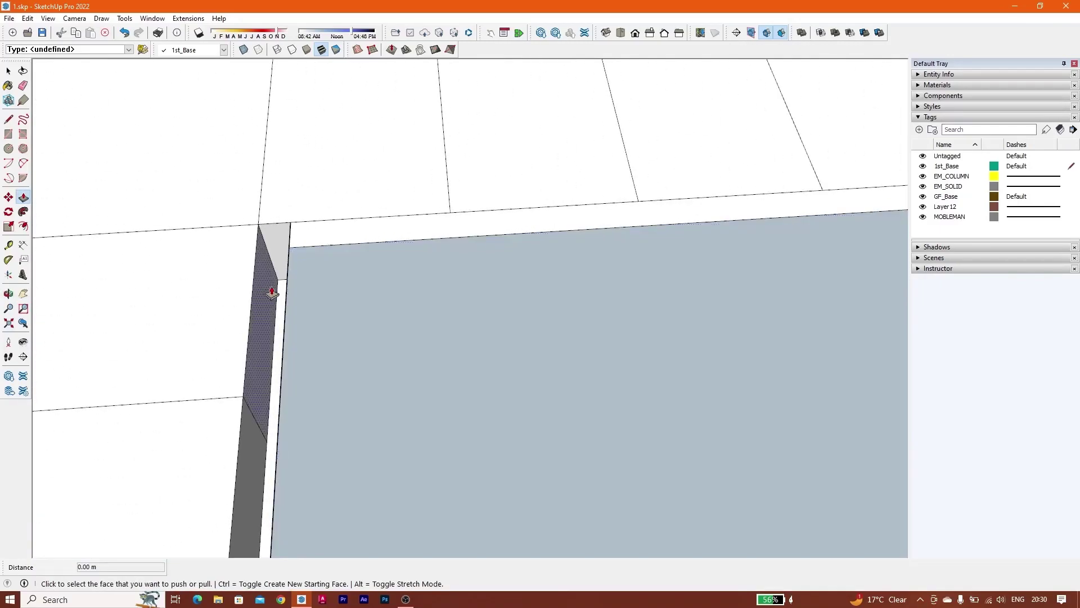
pyautogui.scroll(-8, 283, 296)
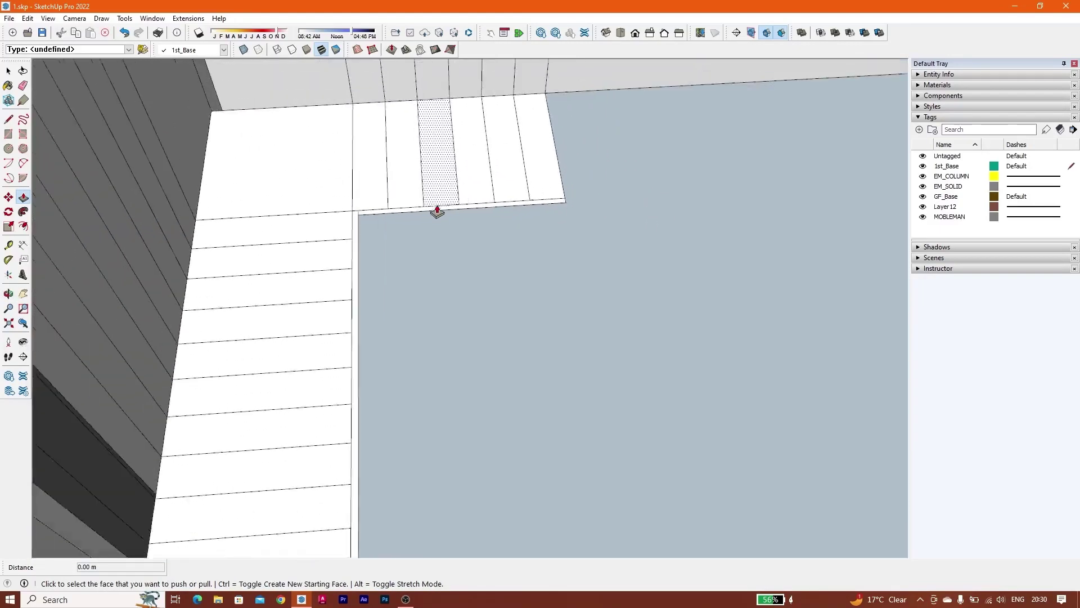